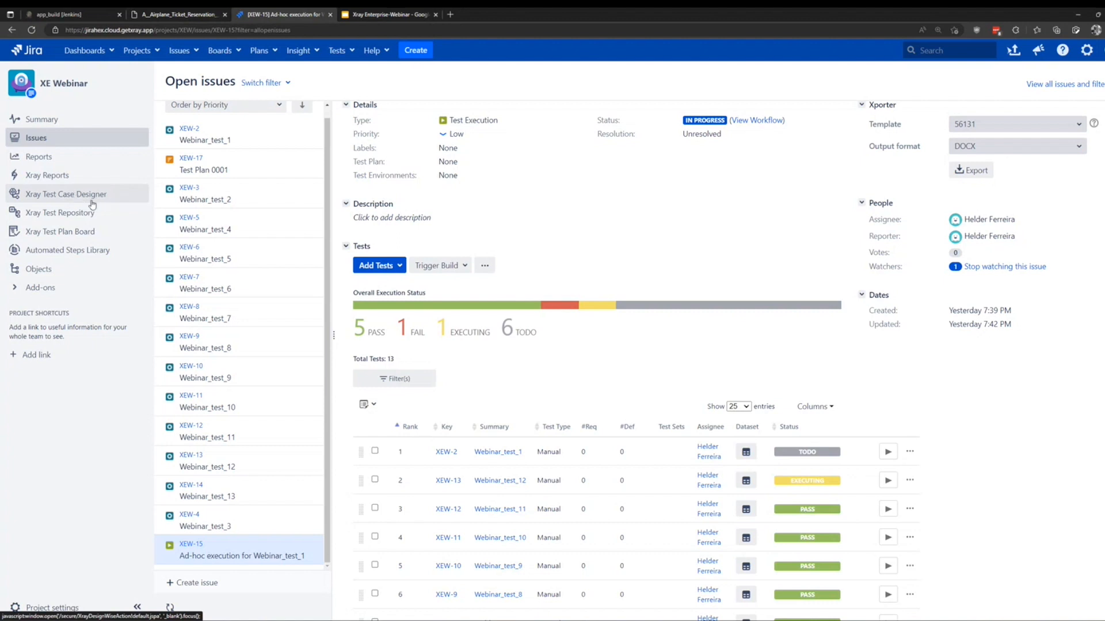
Launch Xray Test Case Designer from the XE Webinar project's Jira sidebar.
{"action": "left_click", "coordinate": [92, 200]}
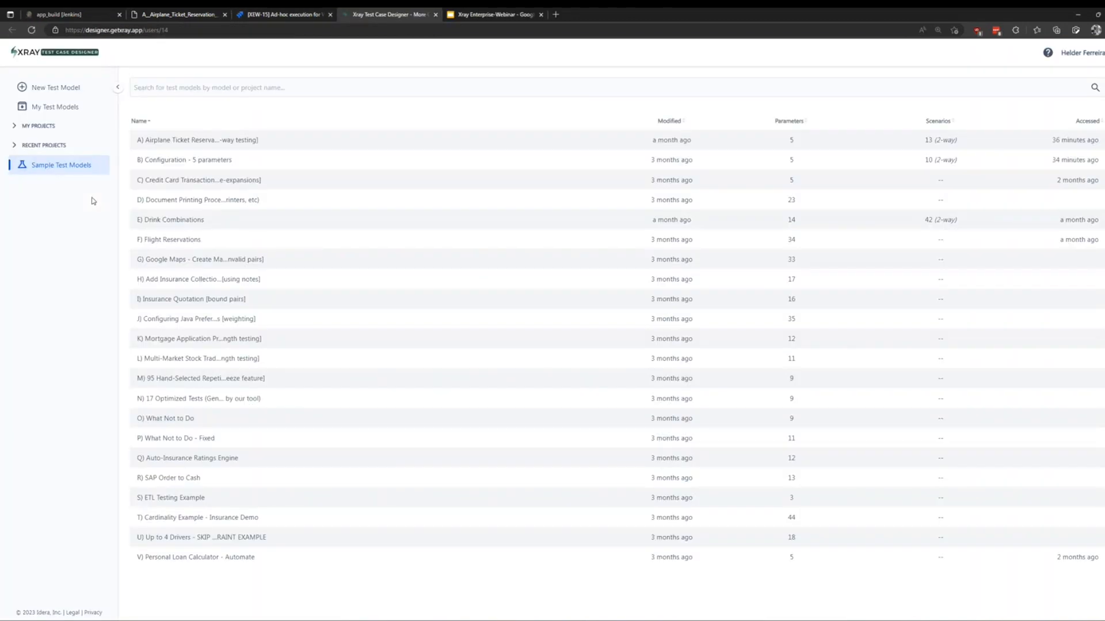
Zoom the page in and duplicate the Airplane Ticket Reservation sample model.
{"action": "key", "text": "ctrl+plus"}
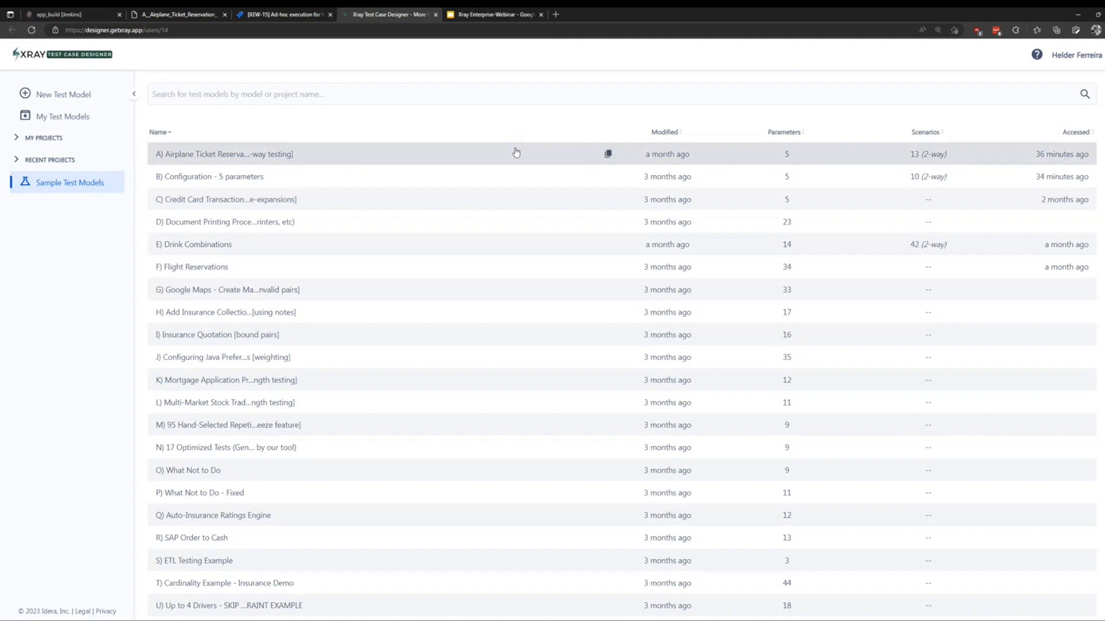
{"action": "left_click", "coordinate": [608, 154]}
{"action": "left_click", "coordinate": [699, 291]}
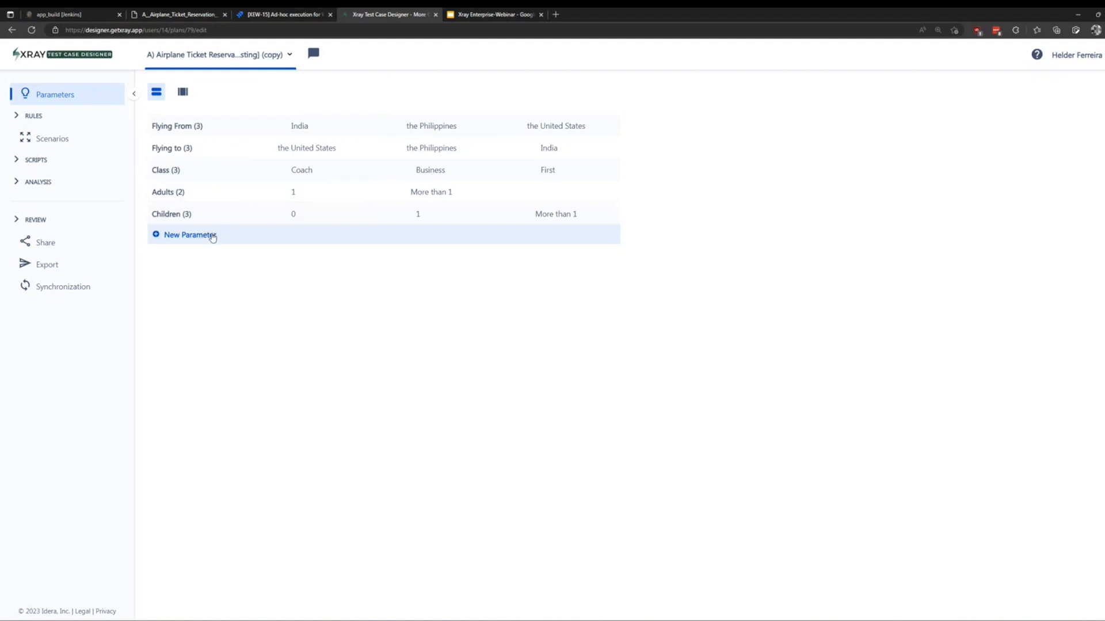
Append Executive after First on the Class line in Bulk view and save.
{"action": "left_click", "coordinate": [183, 93]}
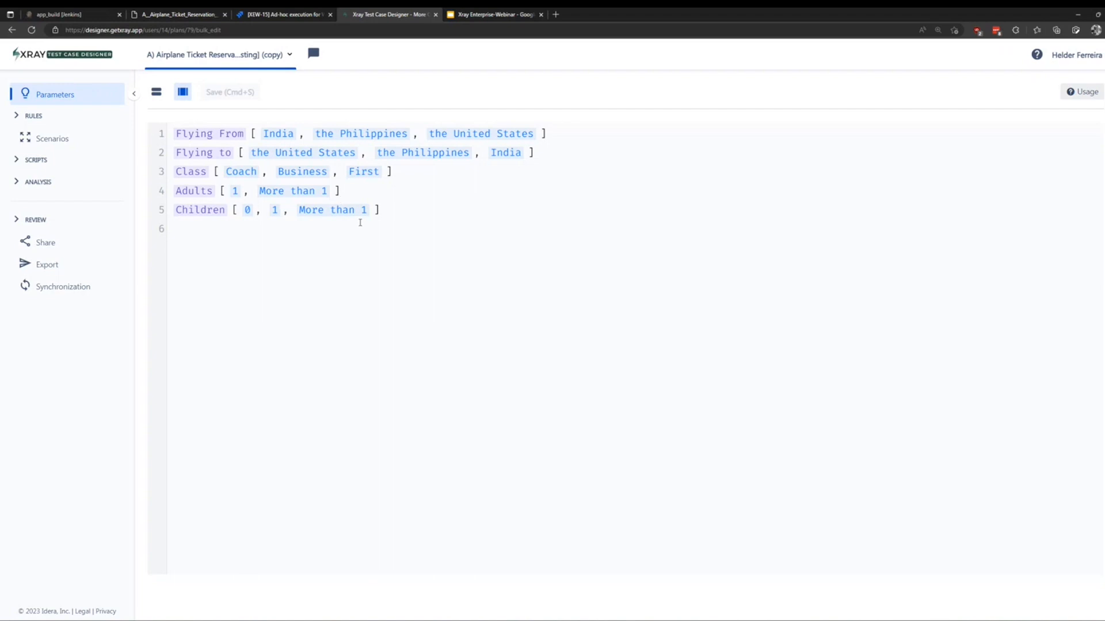
{"action": "left_click", "coordinate": [385, 172]}
{"action": "type", "text": ", "}
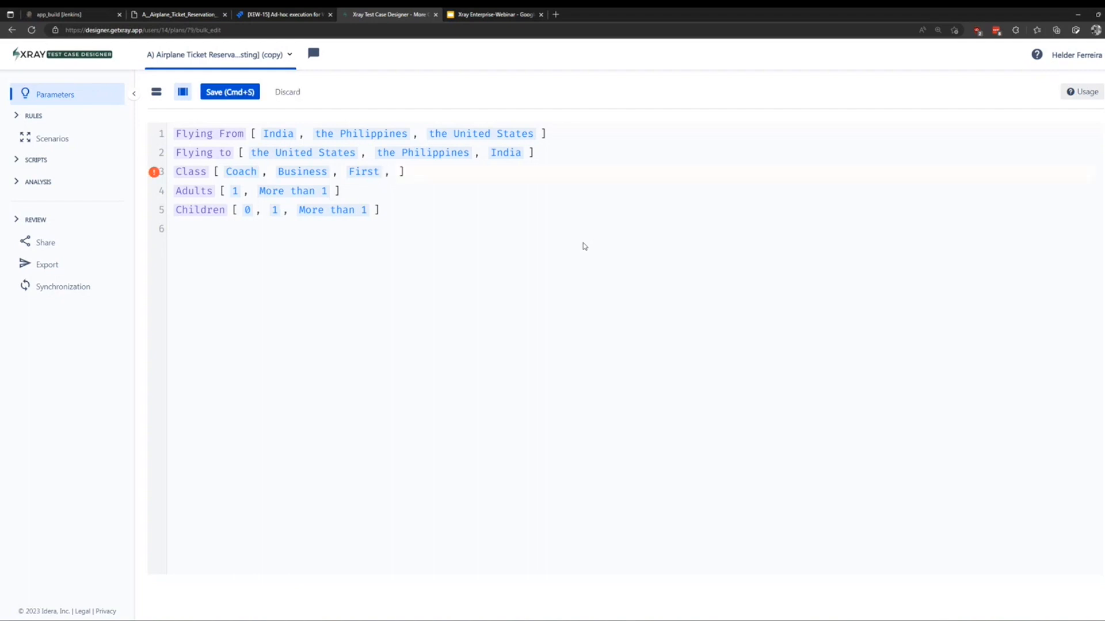
{"action": "type", "text": "Exe cutive"}
{"action": "left_click", "coordinate": [239, 93]}
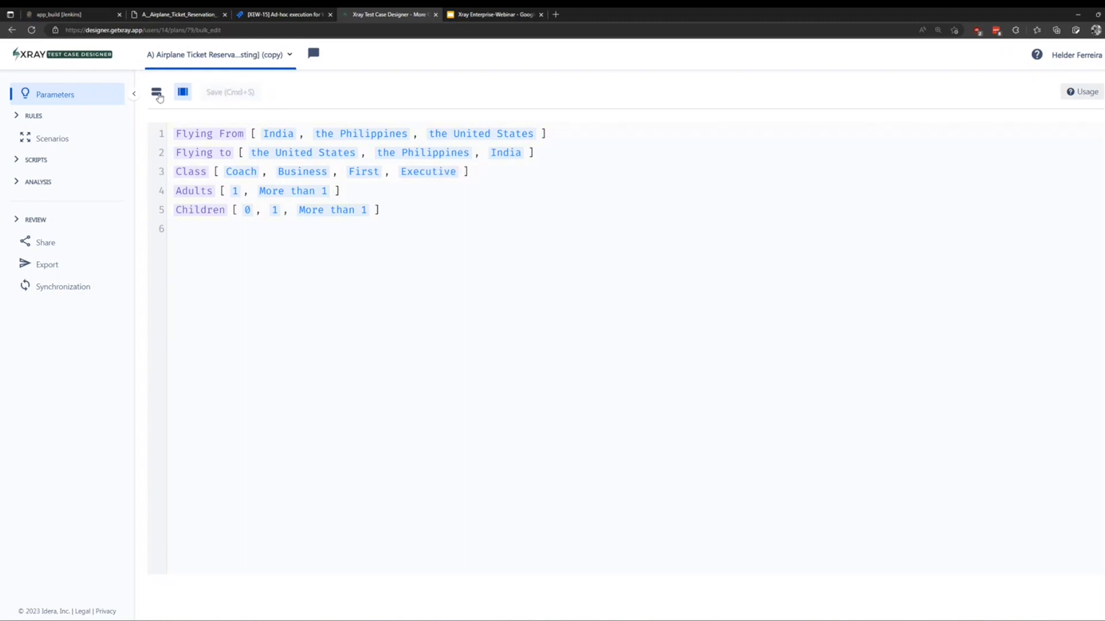
{"action": "left_click", "coordinate": [156, 93]}
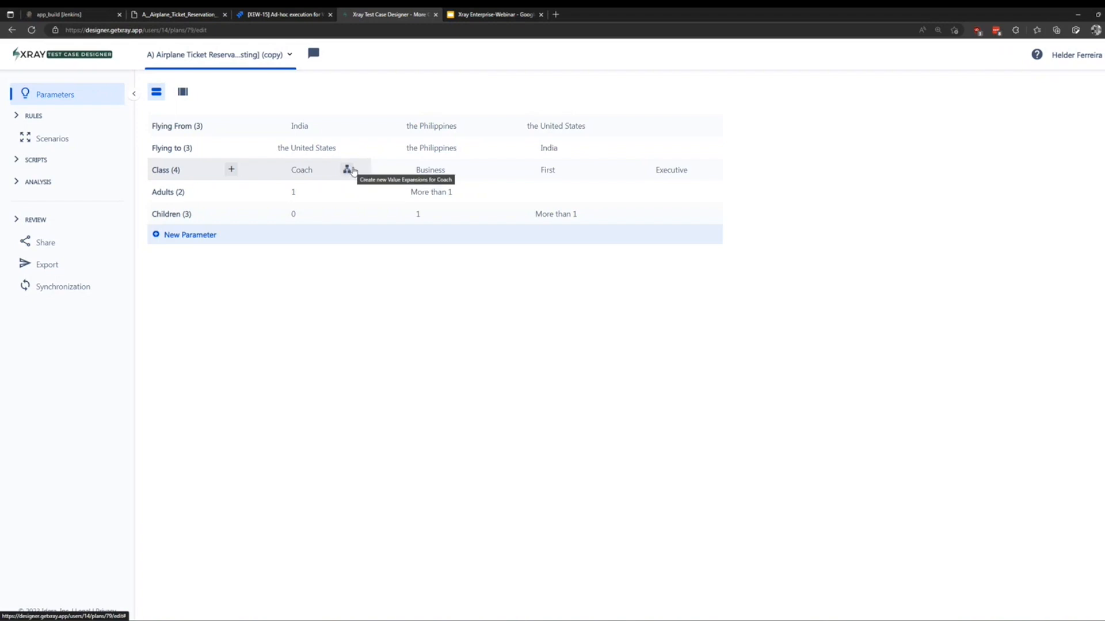
Expand the Coach value into Tier 1, Tier 2 and Tier 3, then view Constraints.
{"action": "left_click", "coordinate": [348, 170]}
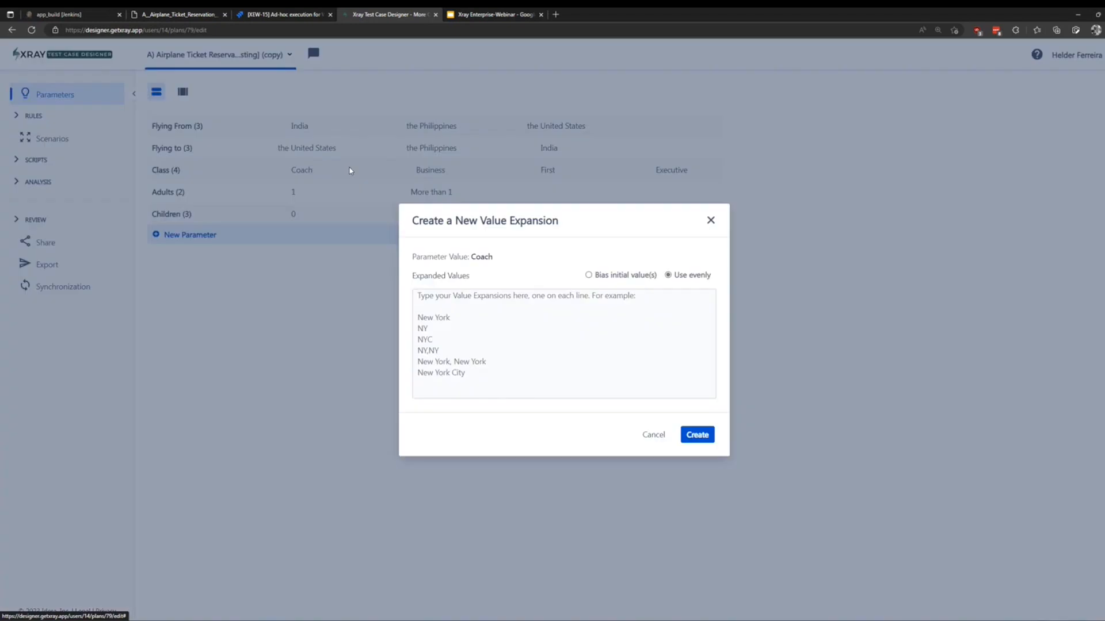
{"action": "left_click", "coordinate": [483, 316]}
{"action": "type", "text": "Tier"}
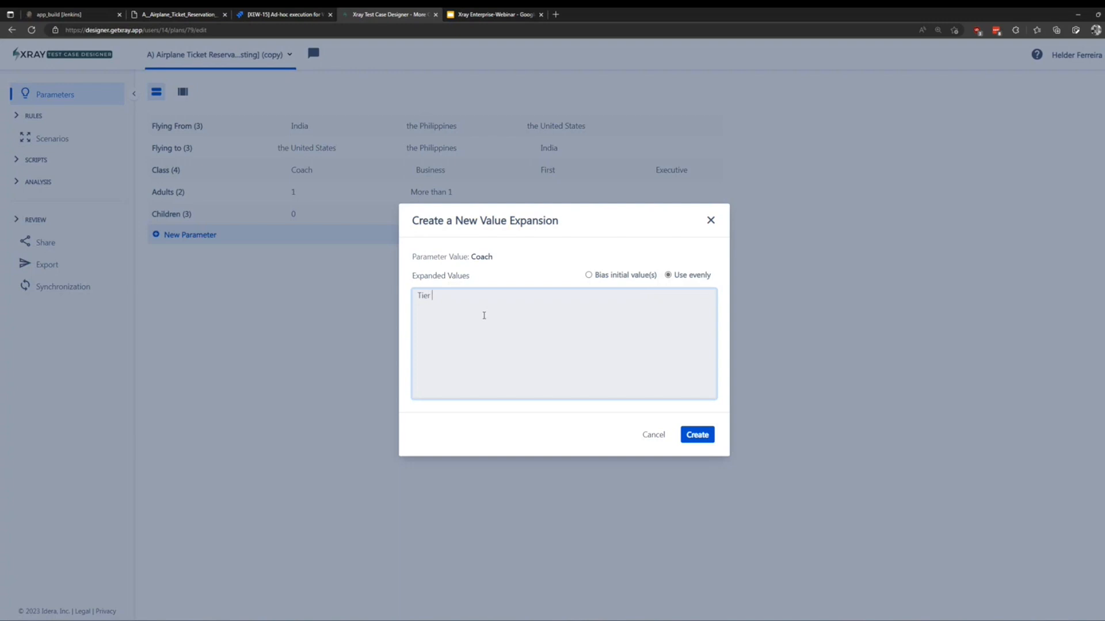
{"action": "type", "text": " 1"}
{"action": "key", "text": "Return"}
{"action": "type", "text": "Tier 2 "}
{"action": "type", "text": "Tier 3"}
{"action": "left_click", "coordinate": [698, 437]}
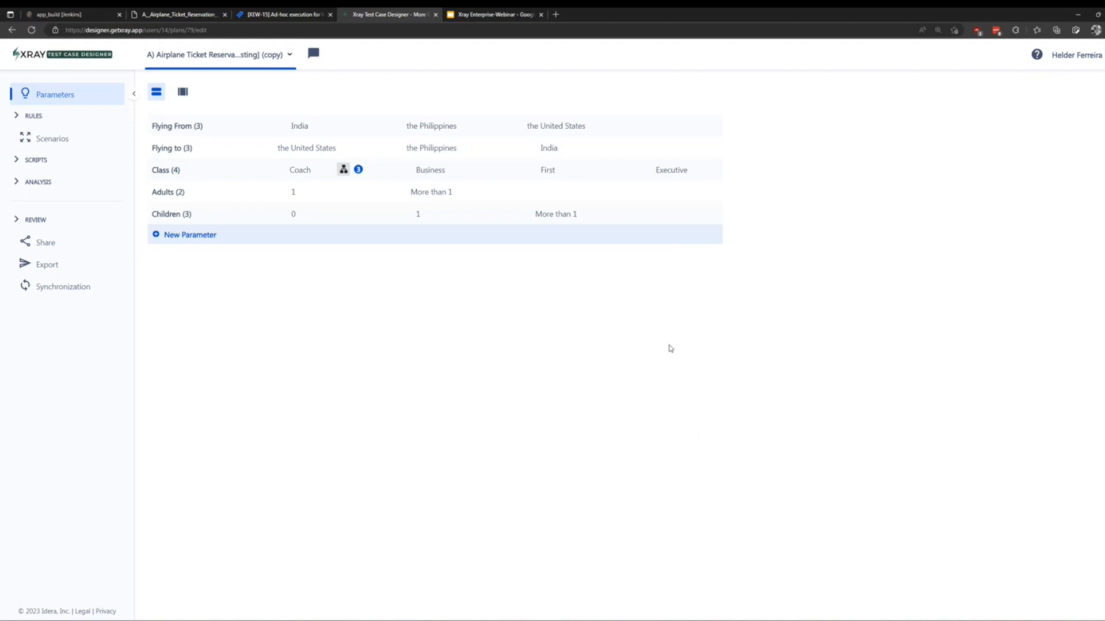
{"action": "mouse_move", "coordinate": [358, 170]}
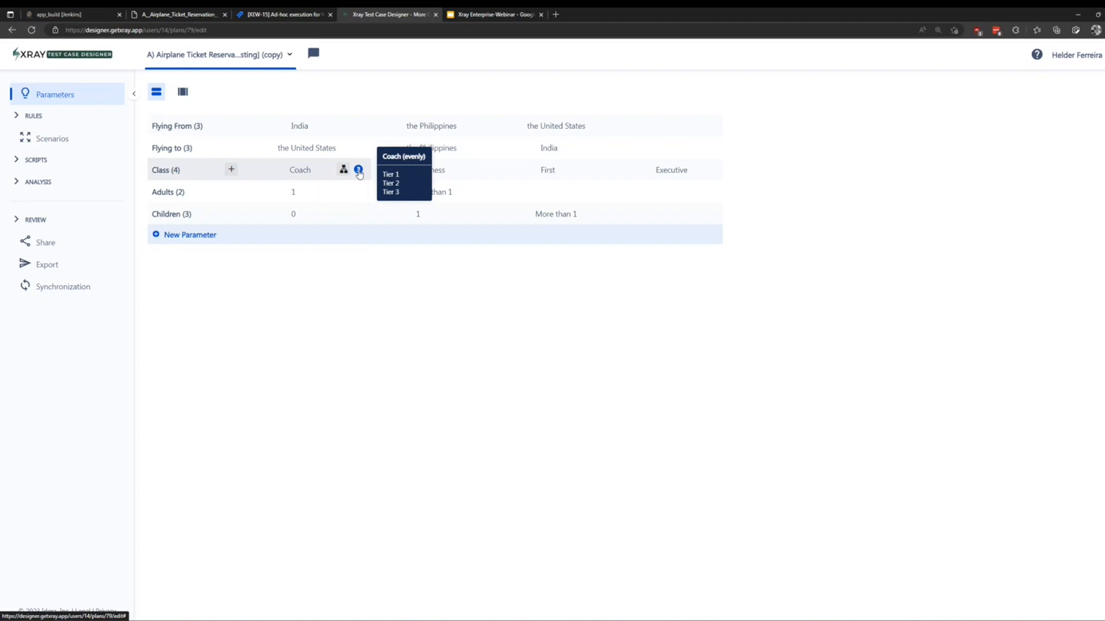
{"action": "left_click", "coordinate": [33, 116]}
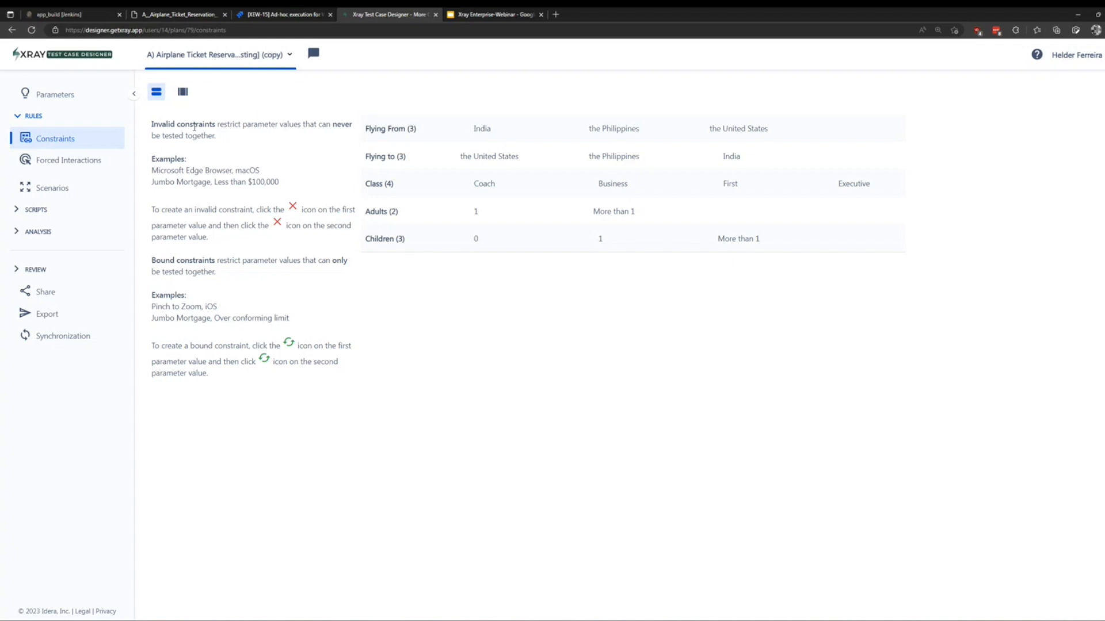
Forbid Flying From India with Flying to India; bind Flying to the United States with Adults 1.
{"action": "mouse_move", "coordinate": [525, 129]}
{"action": "mouse_move", "coordinate": [455, 132]}
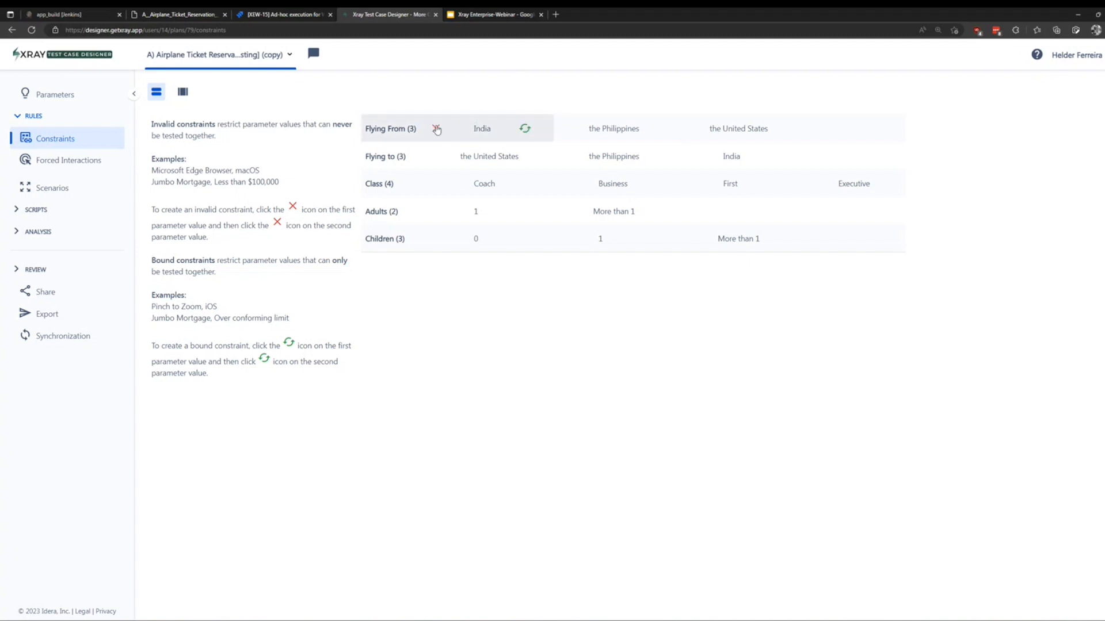
{"action": "left_click", "coordinate": [437, 129]}
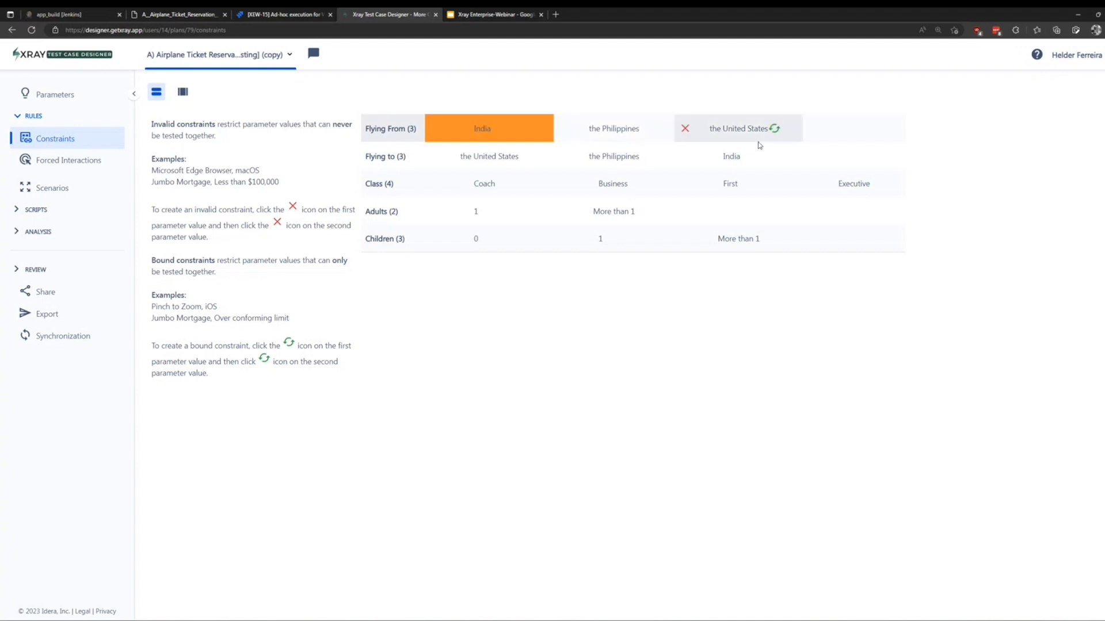
{"action": "left_click", "coordinate": [686, 157]}
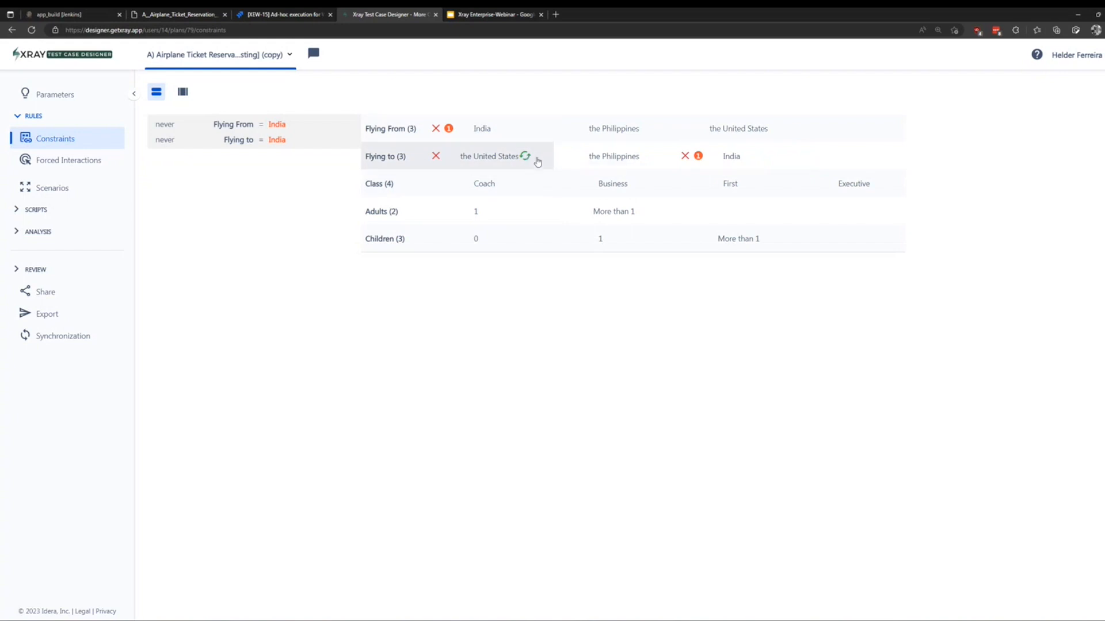
{"action": "left_click", "coordinate": [526, 157]}
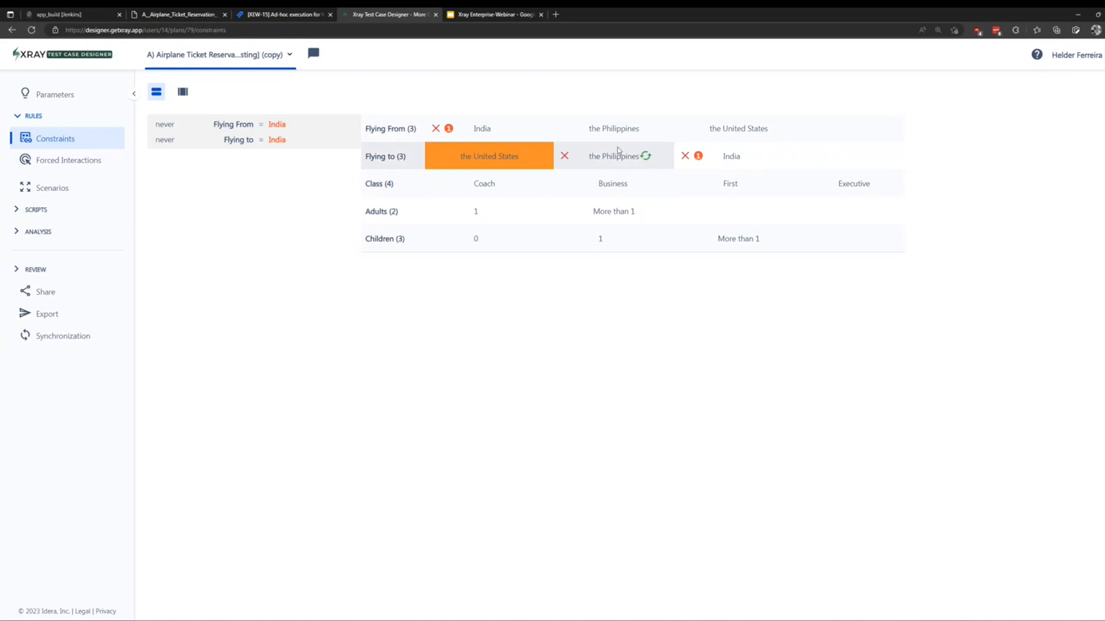
{"action": "left_click", "coordinate": [526, 211]}
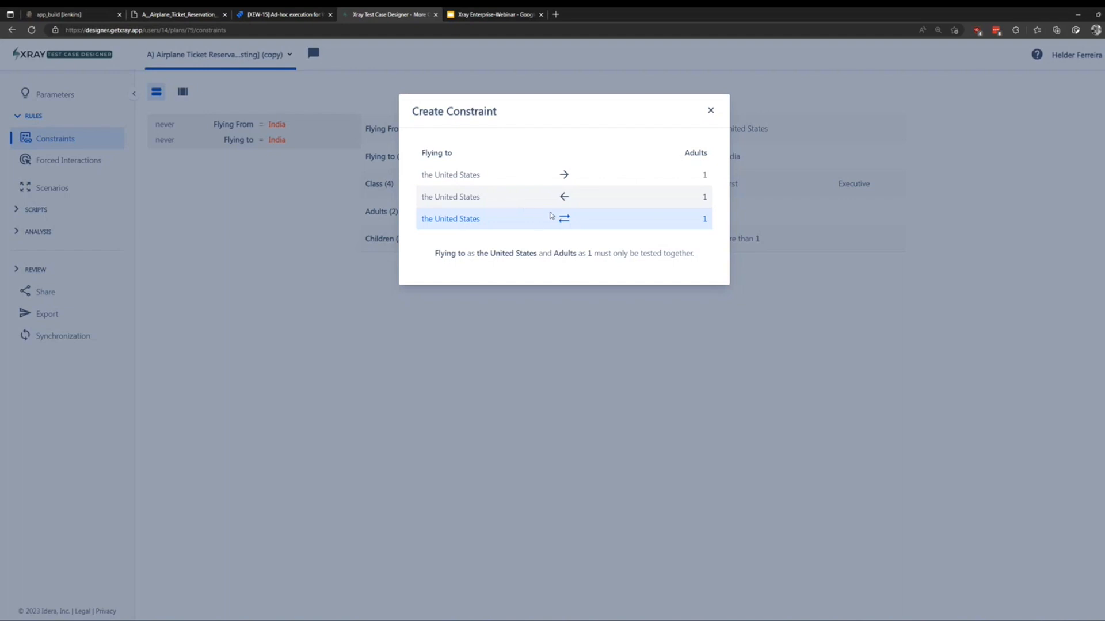
Make United States and 1 Adult a two-way always-together constraint.
{"action": "left_click", "coordinate": [564, 223]}
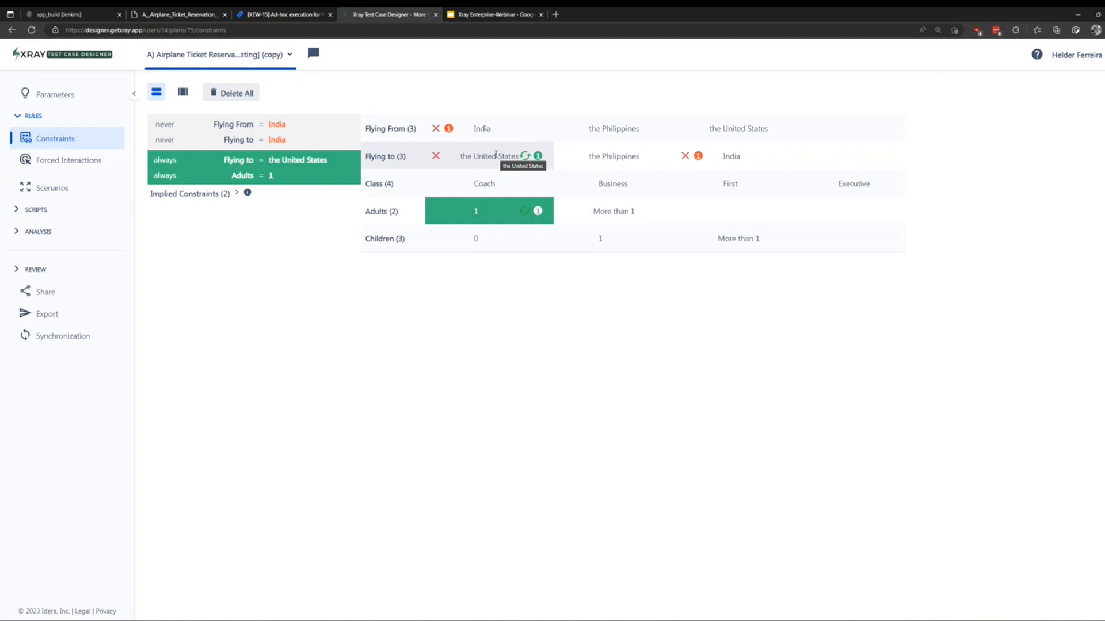
{"action": "left_click", "coordinate": [57, 161]}
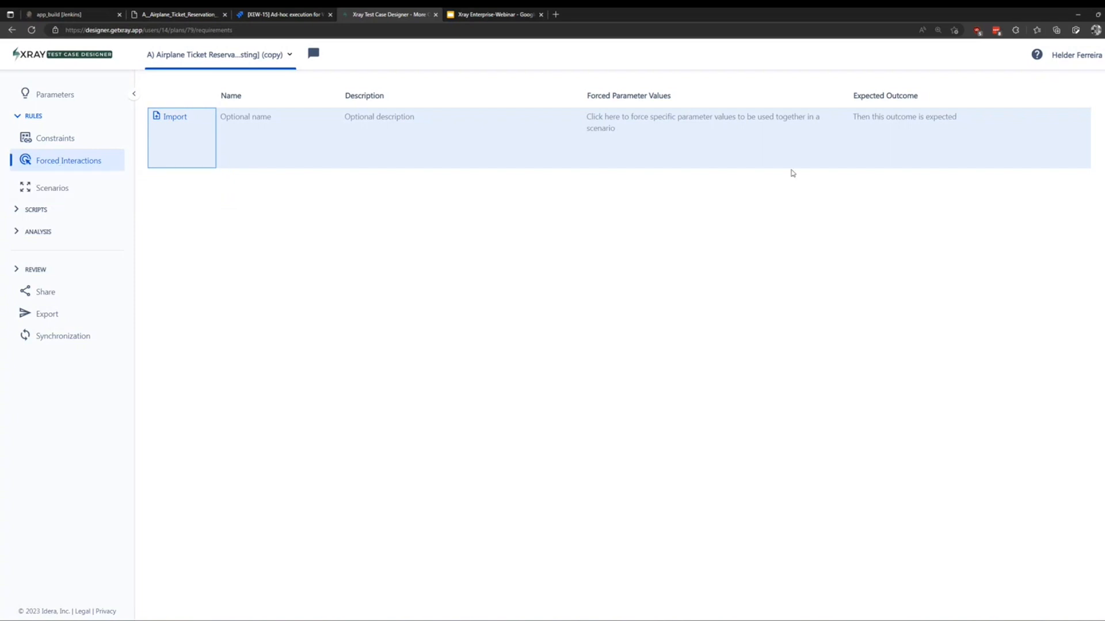
Add a forced interaction with Flying From set to India.
{"action": "left_click", "coordinate": [666, 126]}
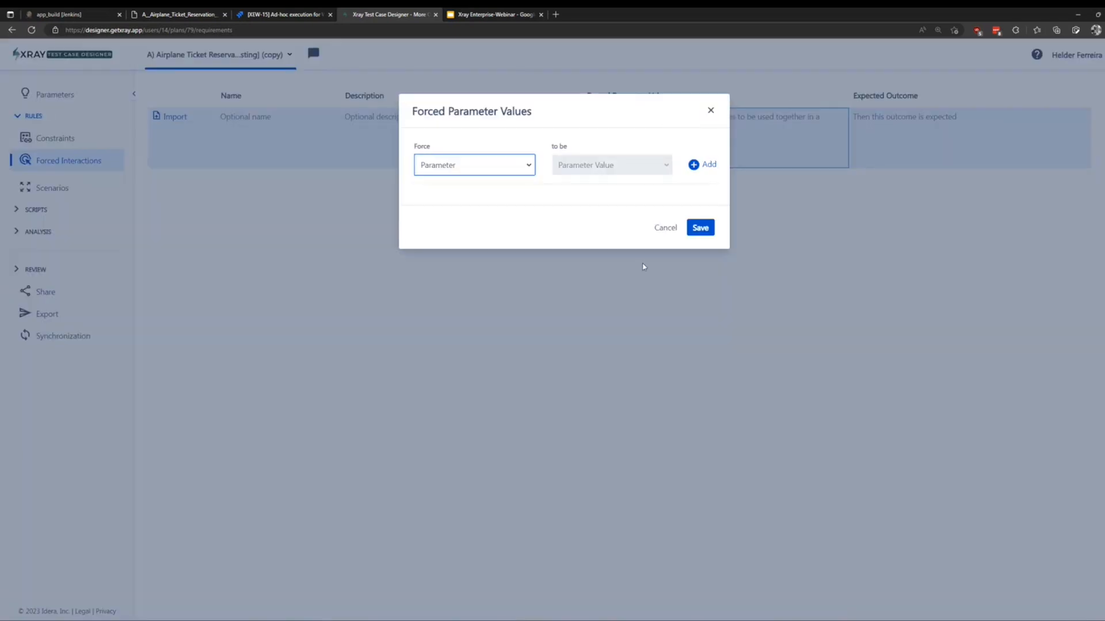
{"action": "left_click", "coordinate": [530, 169]}
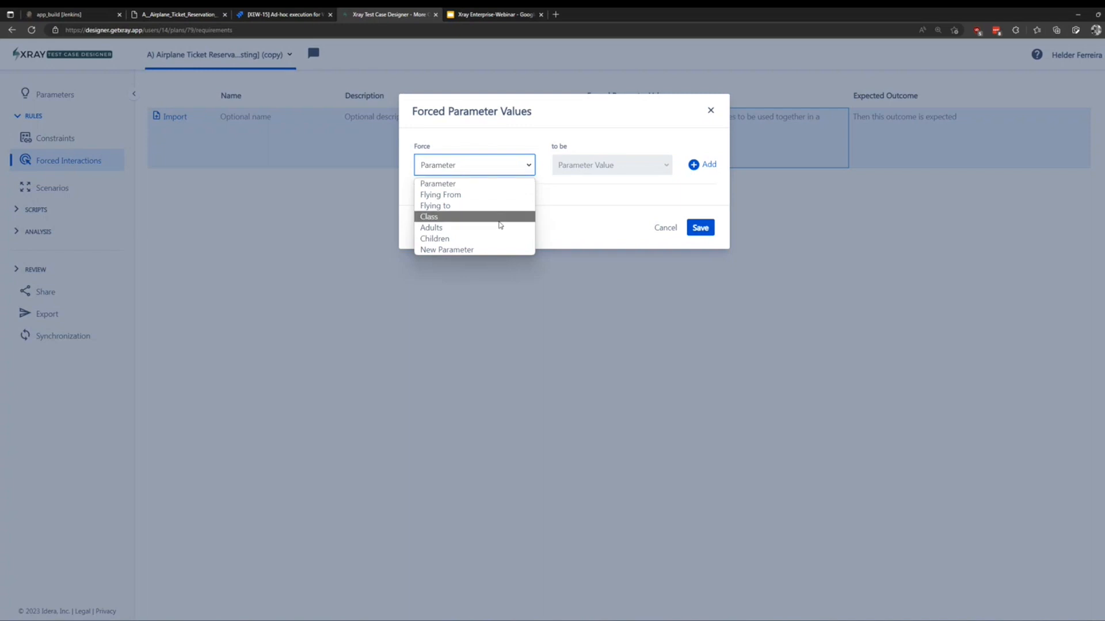
{"action": "left_click", "coordinate": [495, 198]}
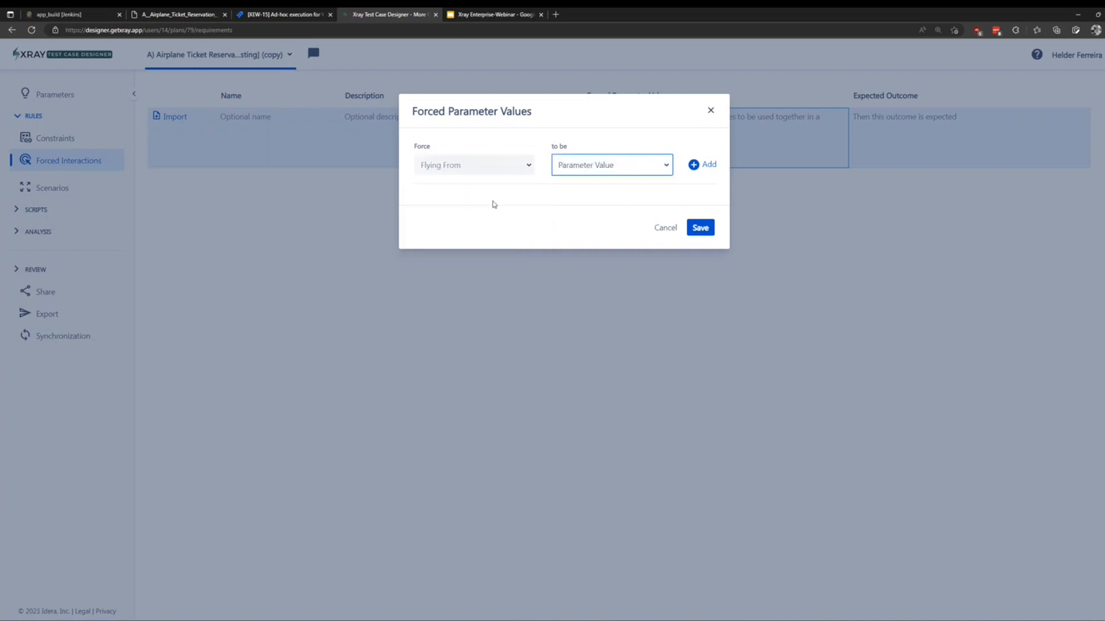
{"action": "left_click", "coordinate": [656, 175]}
{"action": "left_click", "coordinate": [593, 196]}
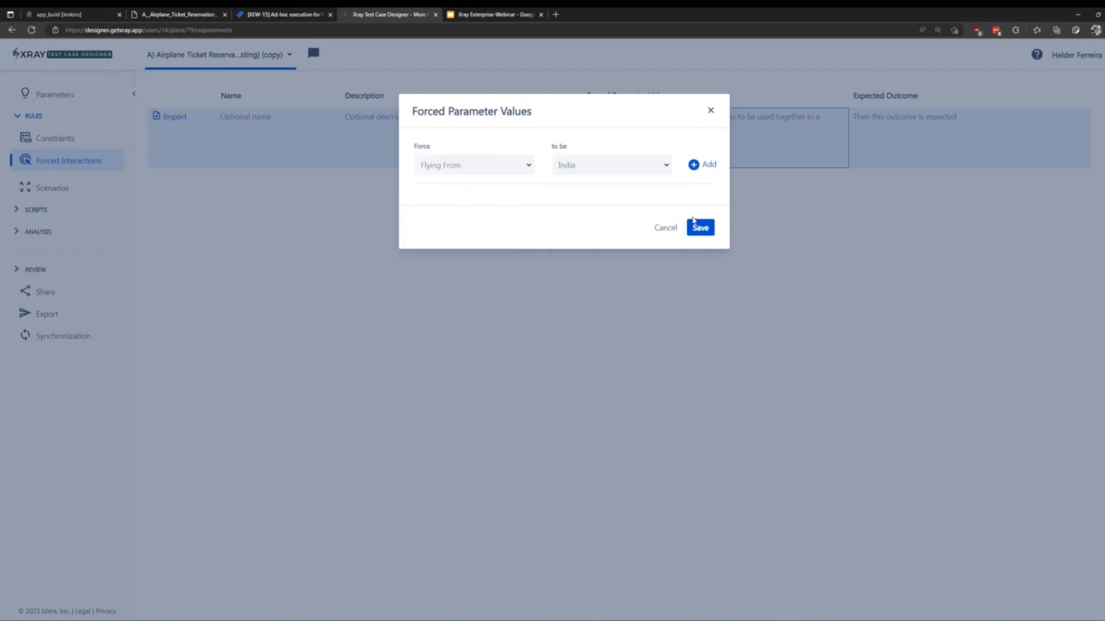
{"action": "left_click", "coordinate": [702, 231]}
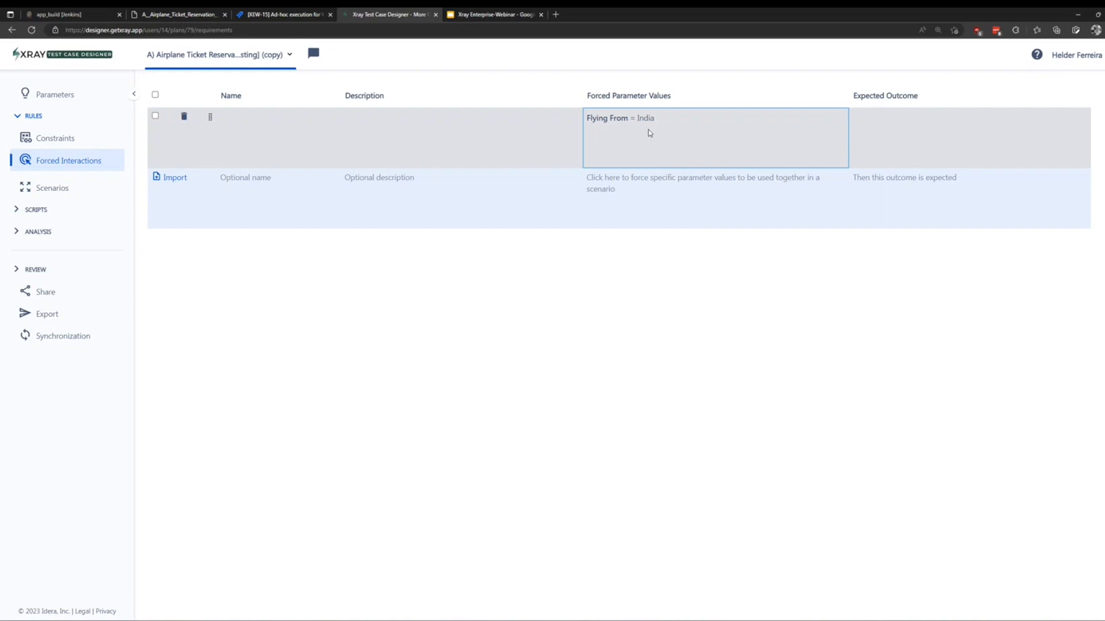
Set that row's expected outcome to OK and generate the 16 scenarios.
{"action": "left_click", "coordinate": [895, 129]}
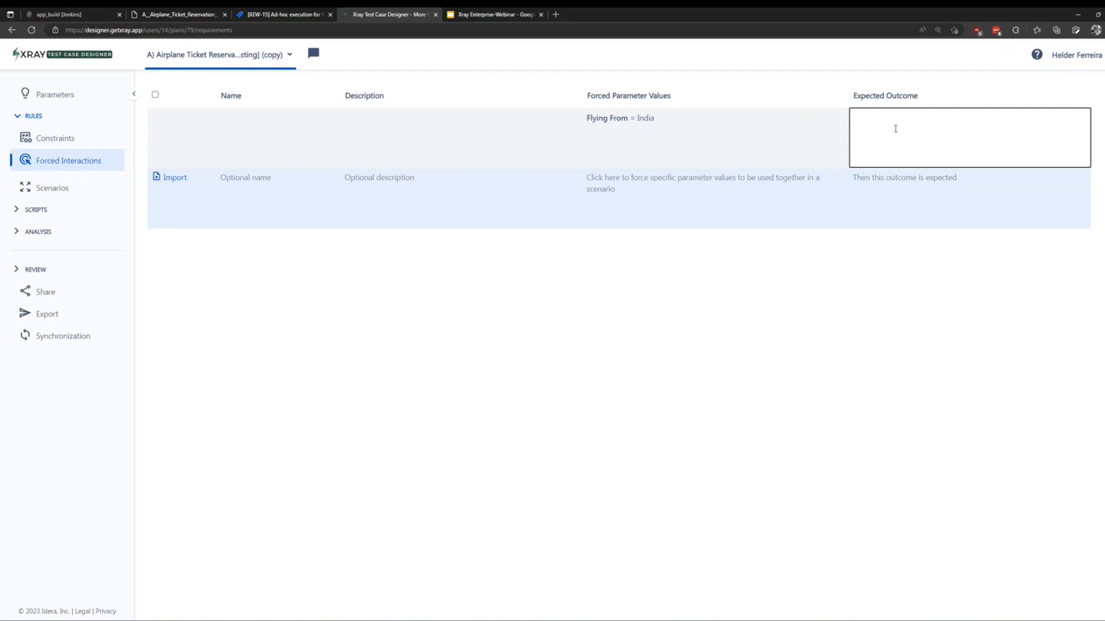
{"action": "type", "text": "OK"}
{"action": "left_click", "coordinate": [852, 209]}
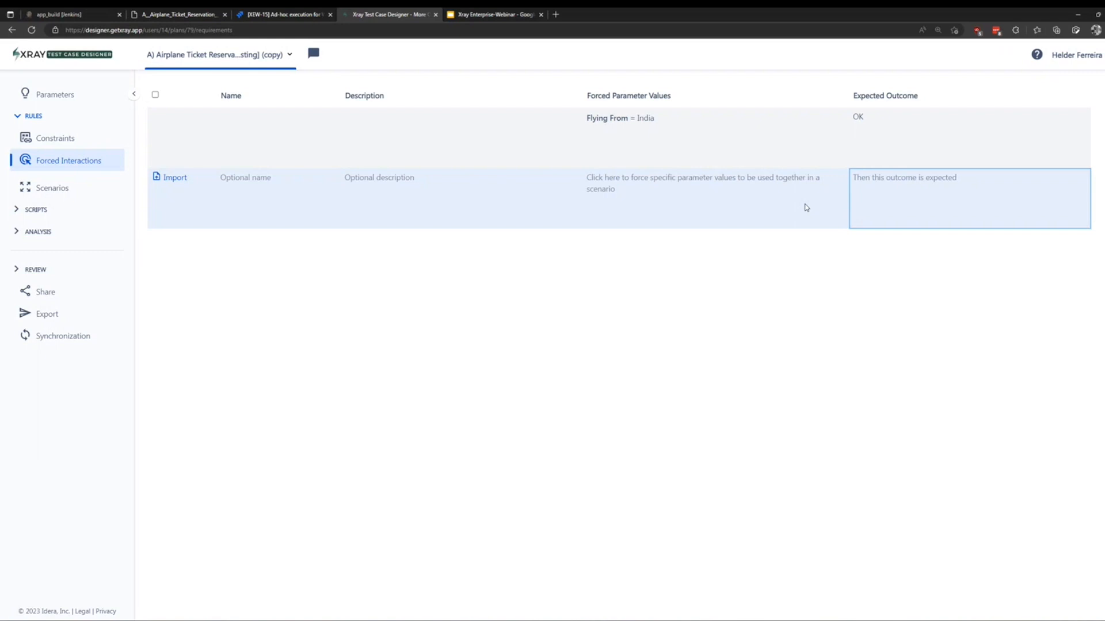
{"action": "left_click", "coordinate": [60, 188]}
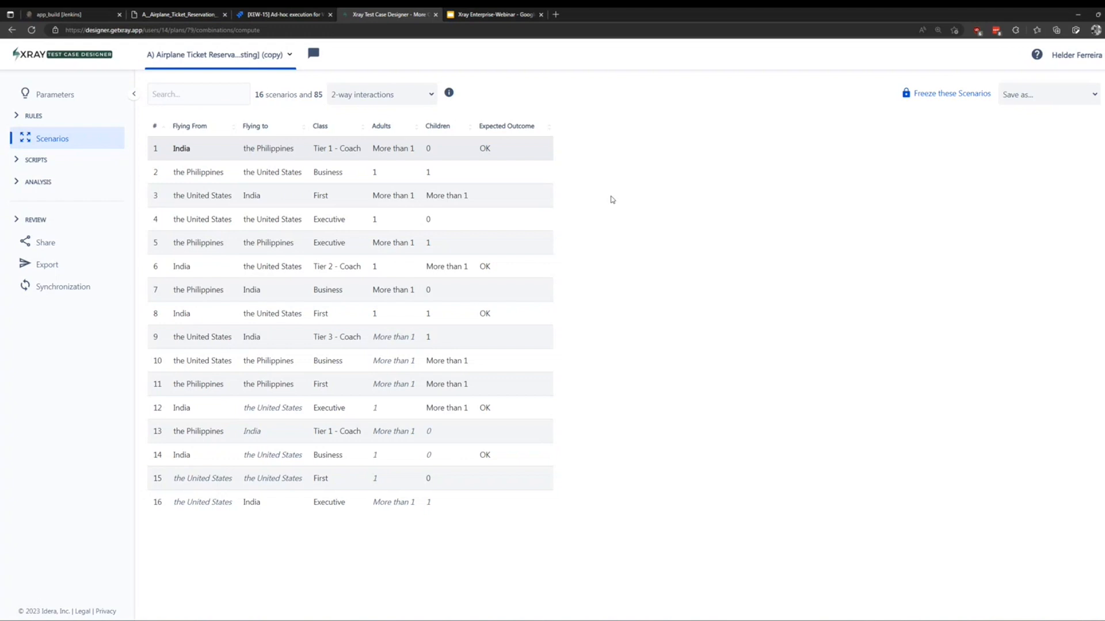
{"action": "mouse_move", "coordinate": [449, 93]}
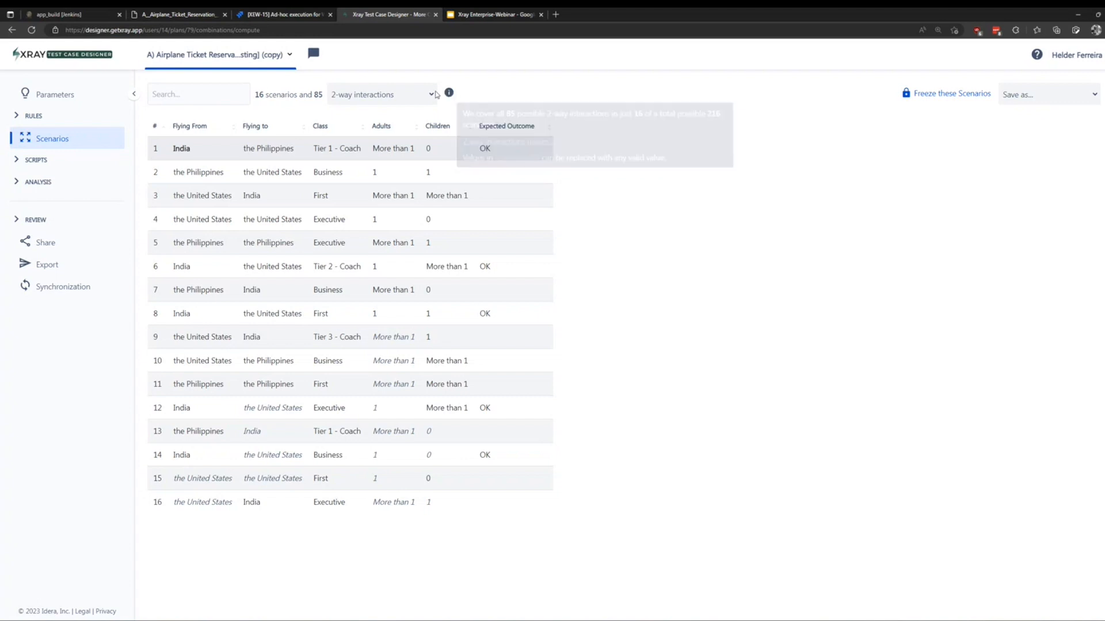
{"action": "left_click", "coordinate": [431, 95]}
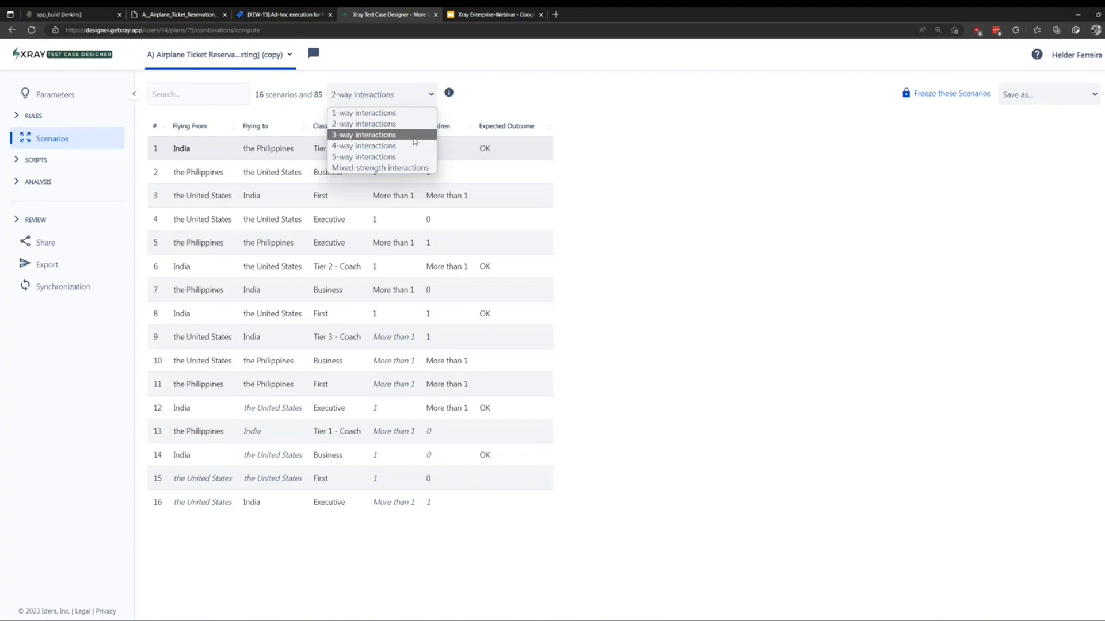
{"action": "left_click", "coordinate": [416, 168]}
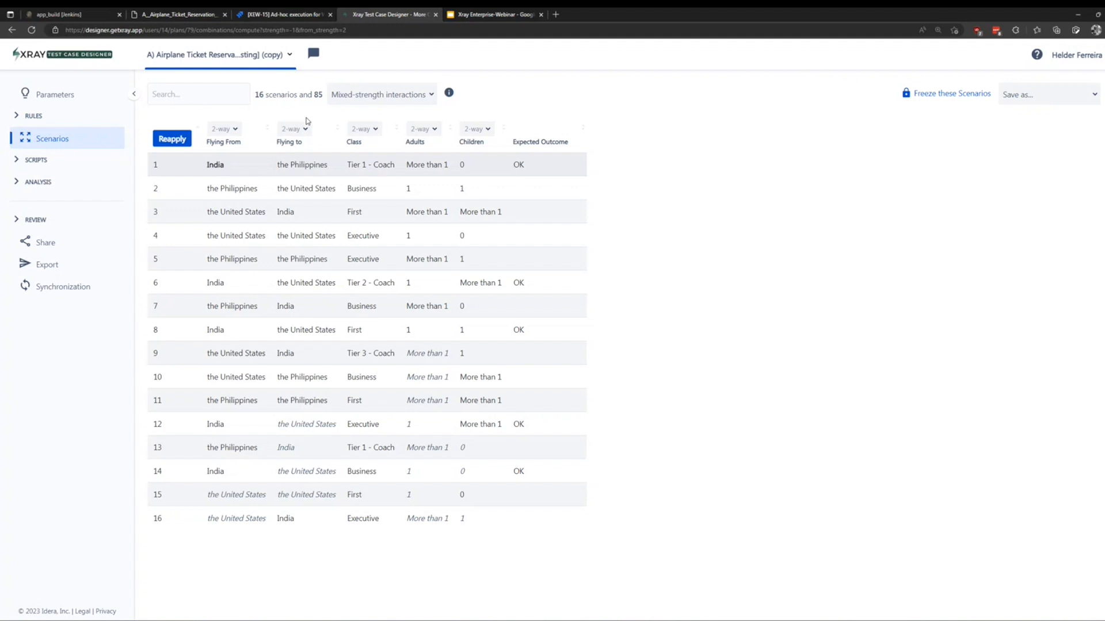
{"action": "left_click", "coordinate": [431, 95]}
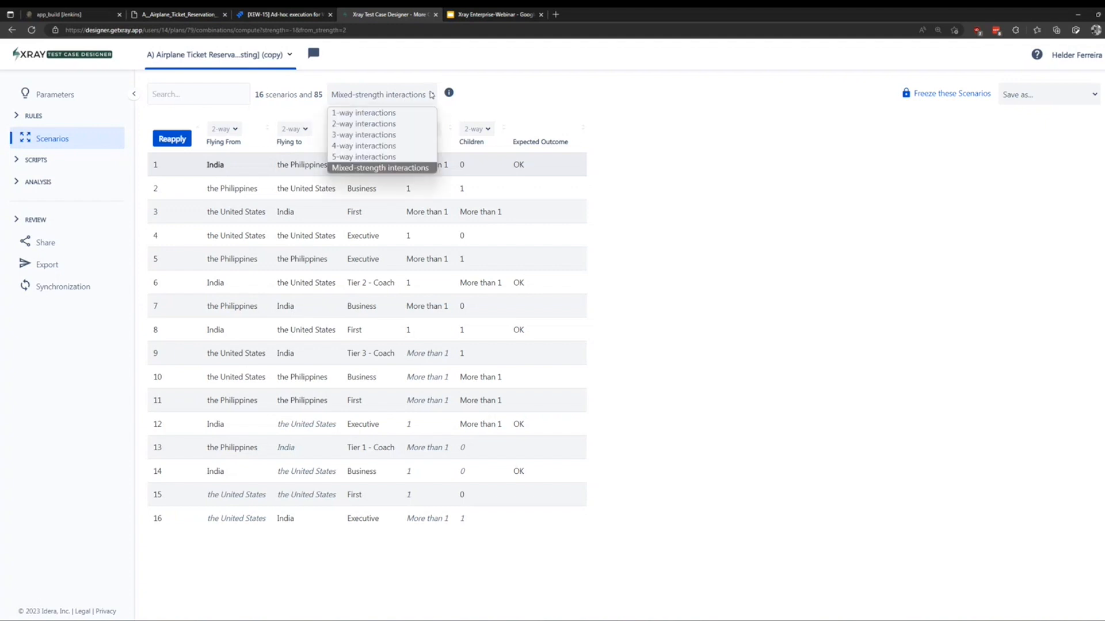
{"action": "left_click", "coordinate": [415, 123]}
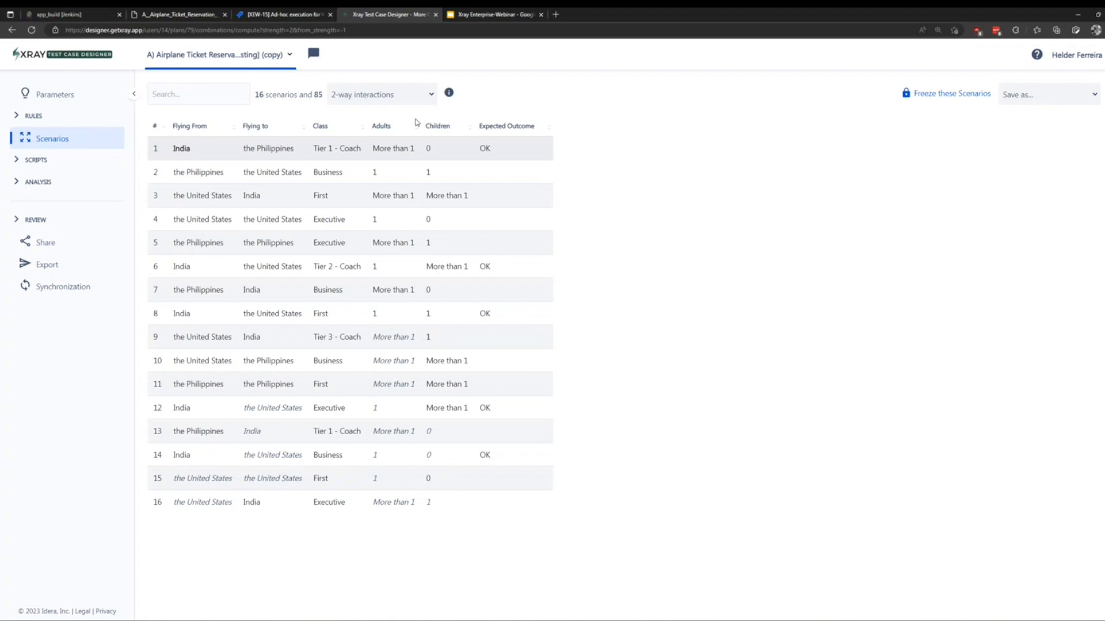
{"action": "mouse_move", "coordinate": [450, 93]}
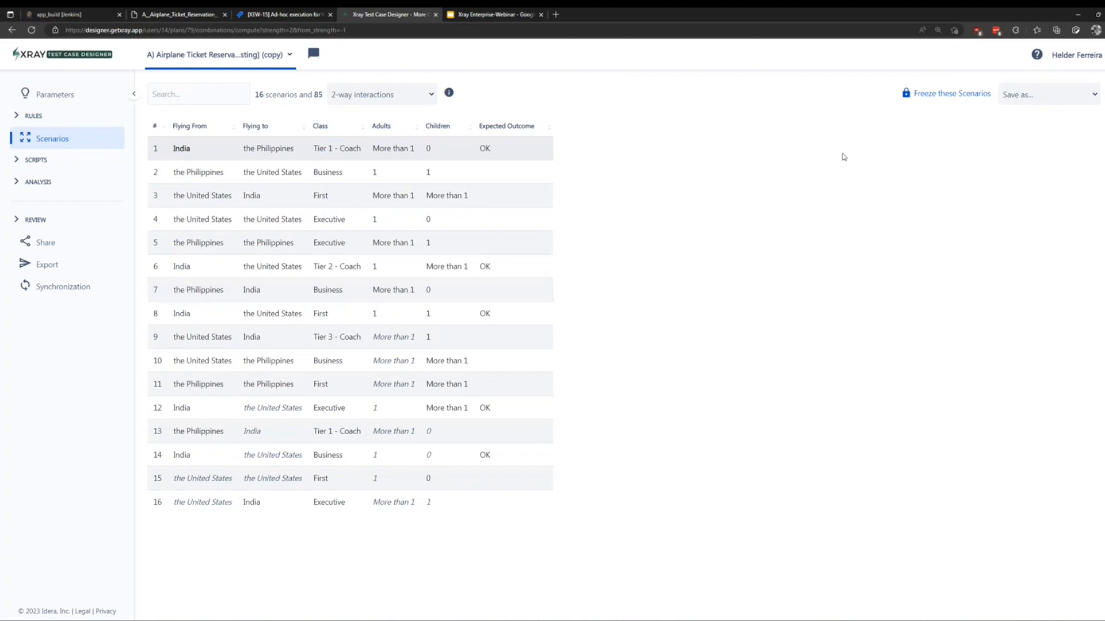
{"action": "left_click", "coordinate": [929, 95]}
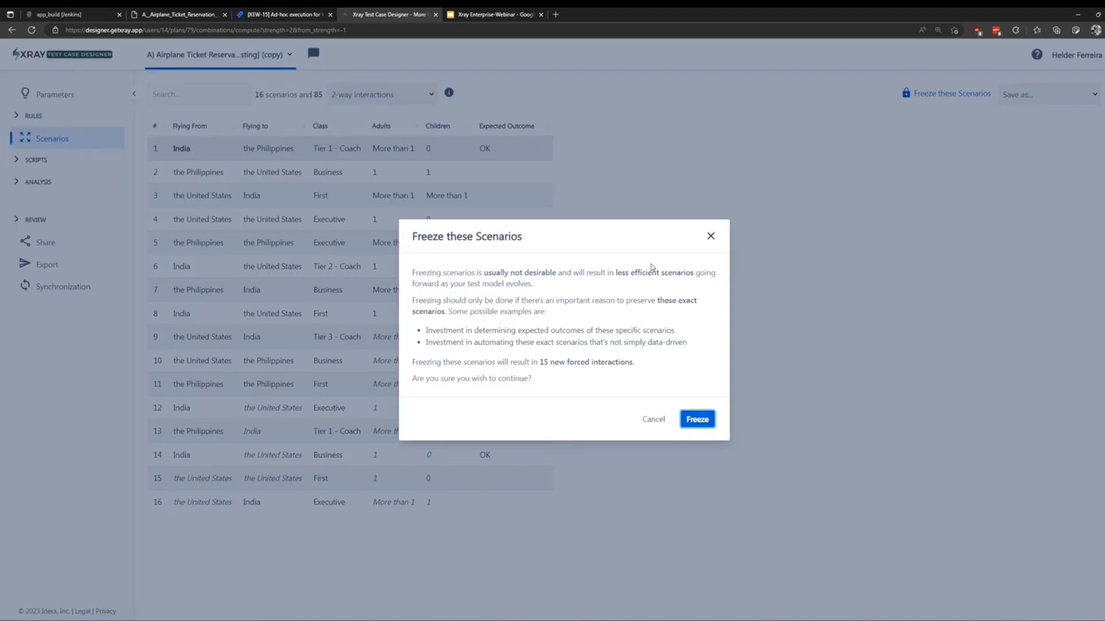
Freeze all 16 scenarios and scroll through them as forced interactions.
{"action": "left_click", "coordinate": [697, 420]}
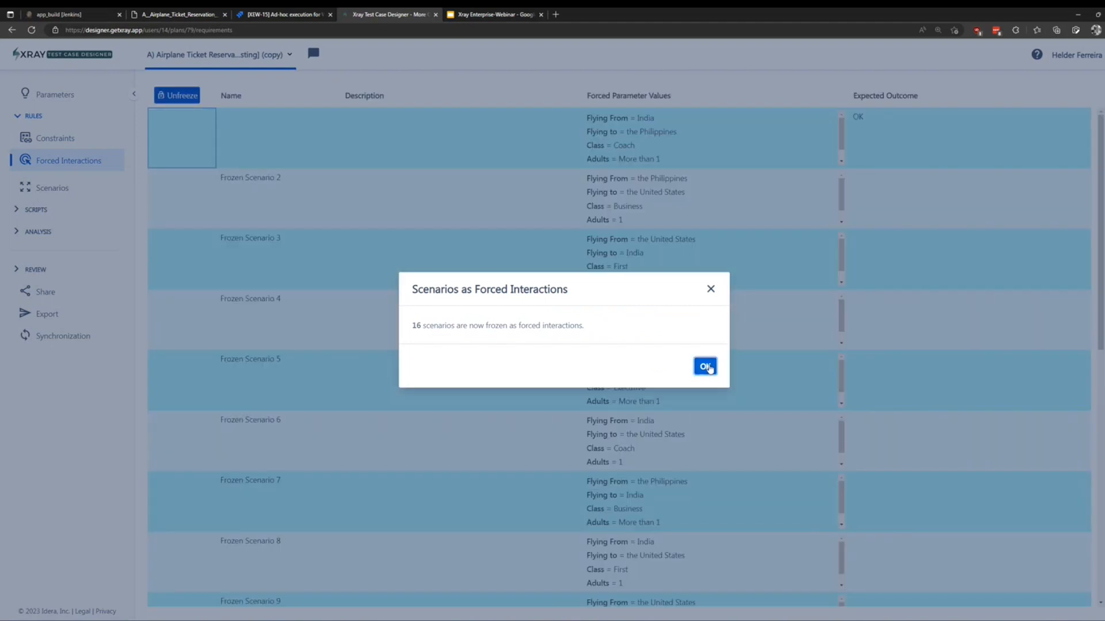
{"action": "left_click", "coordinate": [705, 366]}
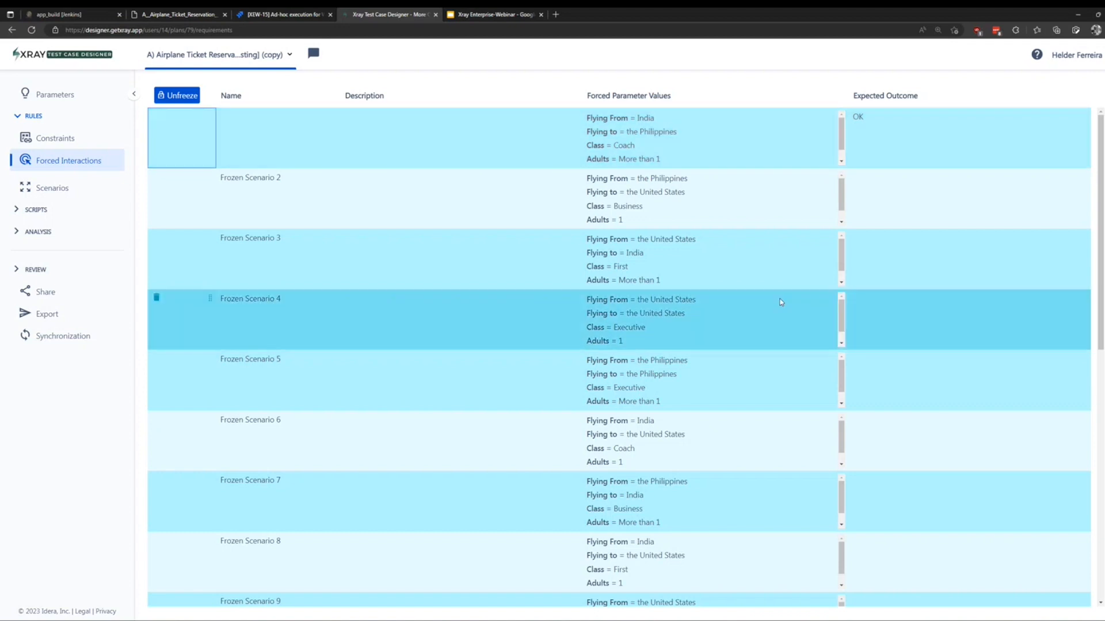
{"action": "scroll", "coordinate": [676, 259], "scroll_direction": "down", "scroll_amount": 1}
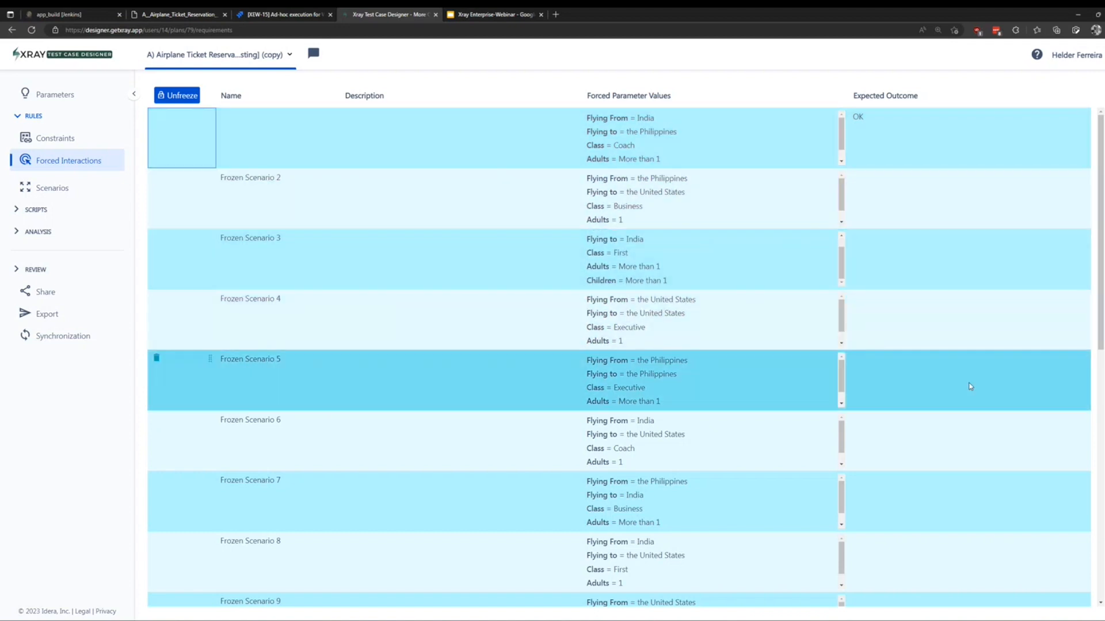
{"action": "scroll", "coordinate": [972, 396], "scroll_direction": "down", "scroll_amount": 5}
{"action": "scroll", "coordinate": [972, 396], "scroll_direction": "down", "scroll_amount": 4}
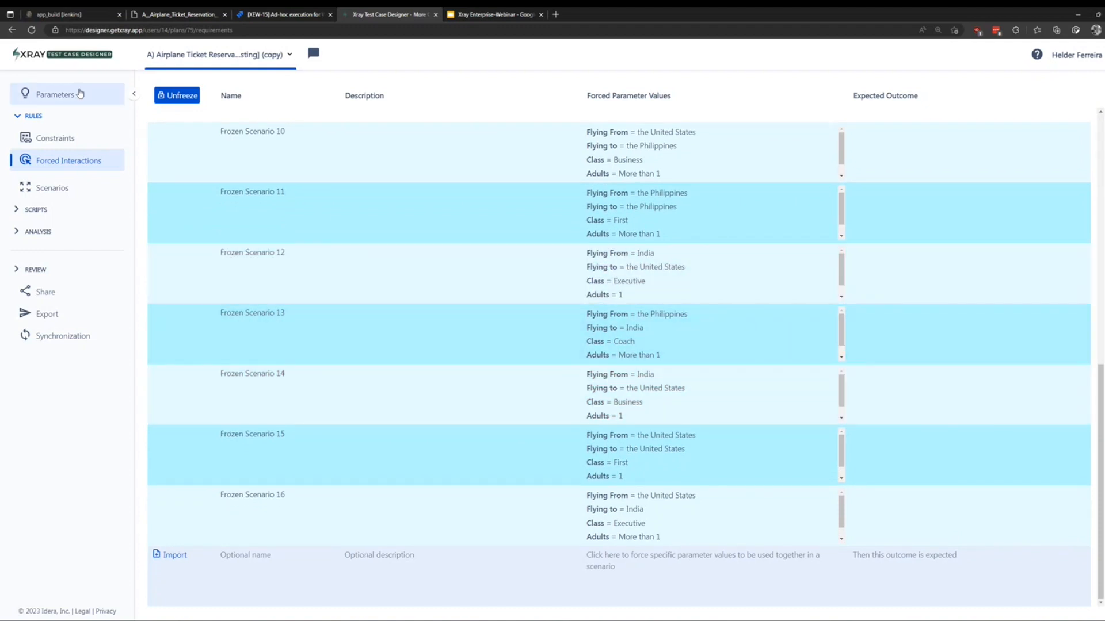
{"action": "left_click", "coordinate": [67, 95]}
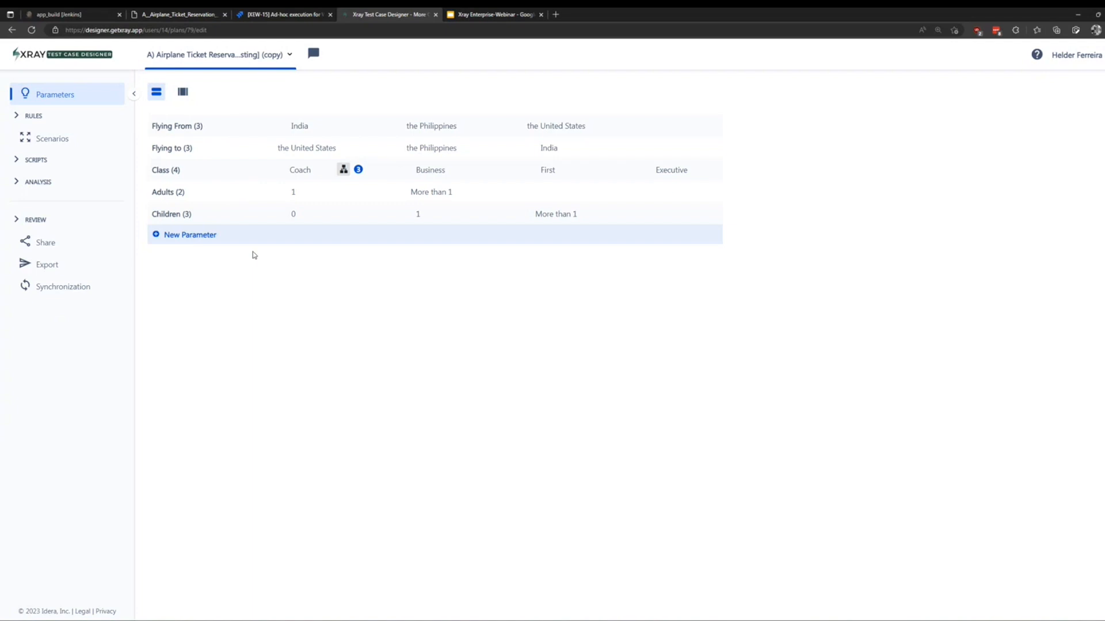
Add a Meal parameter with the single value Vegetarian and regenerate scenarios.
{"action": "left_click", "coordinate": [202, 236]}
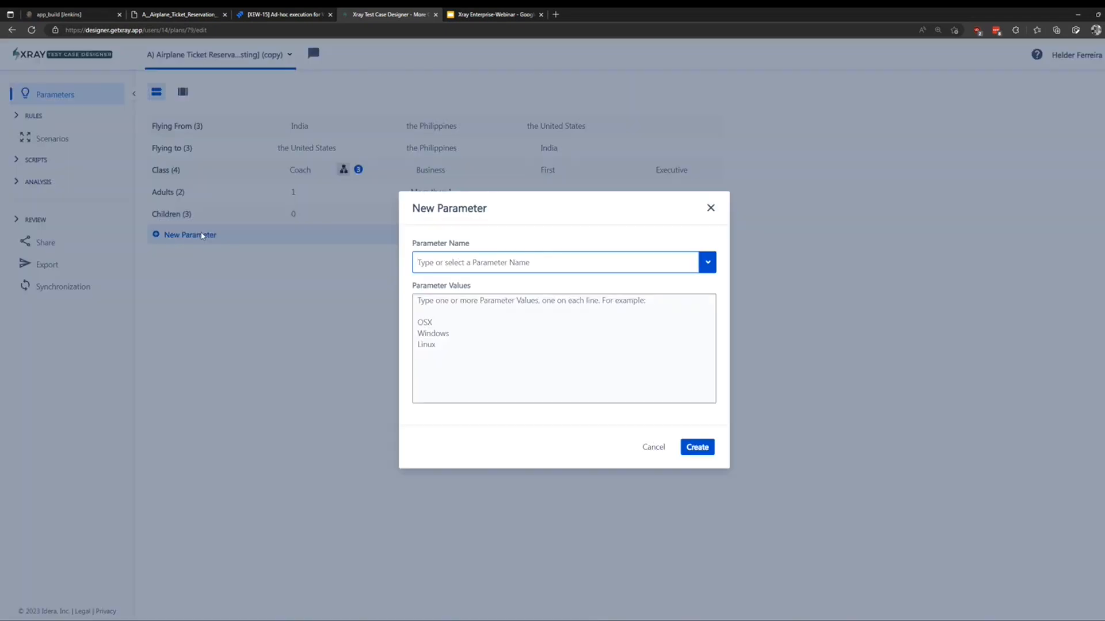
{"action": "type", "text": "M"}
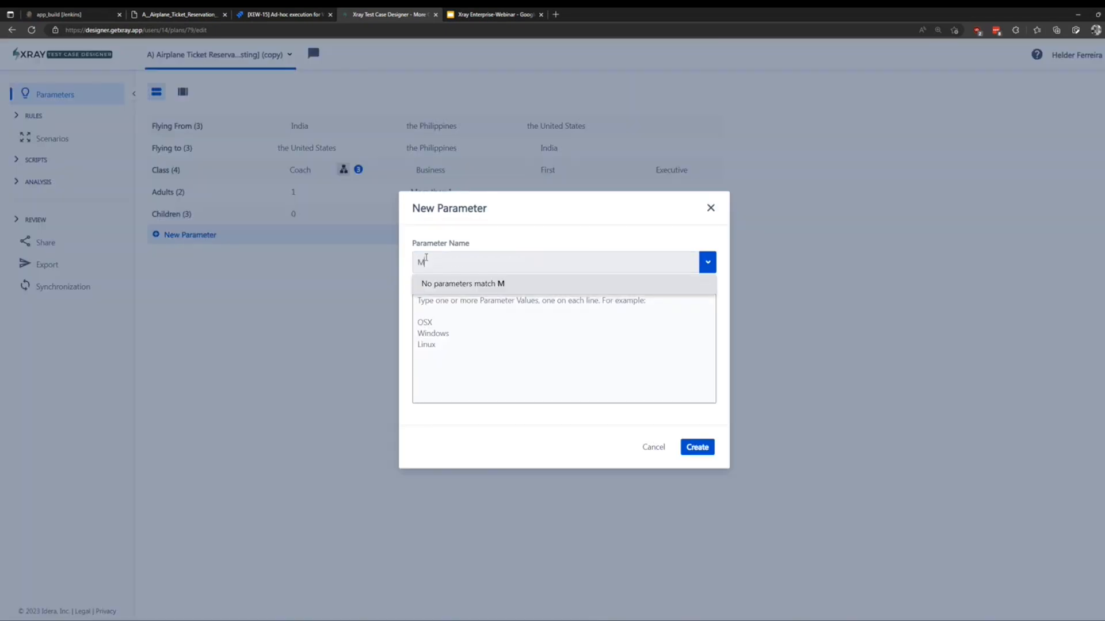
{"action": "type", "text": "eal"}
{"action": "left_click", "coordinate": [489, 330]}
{"action": "type", "text": "Vegetas"}
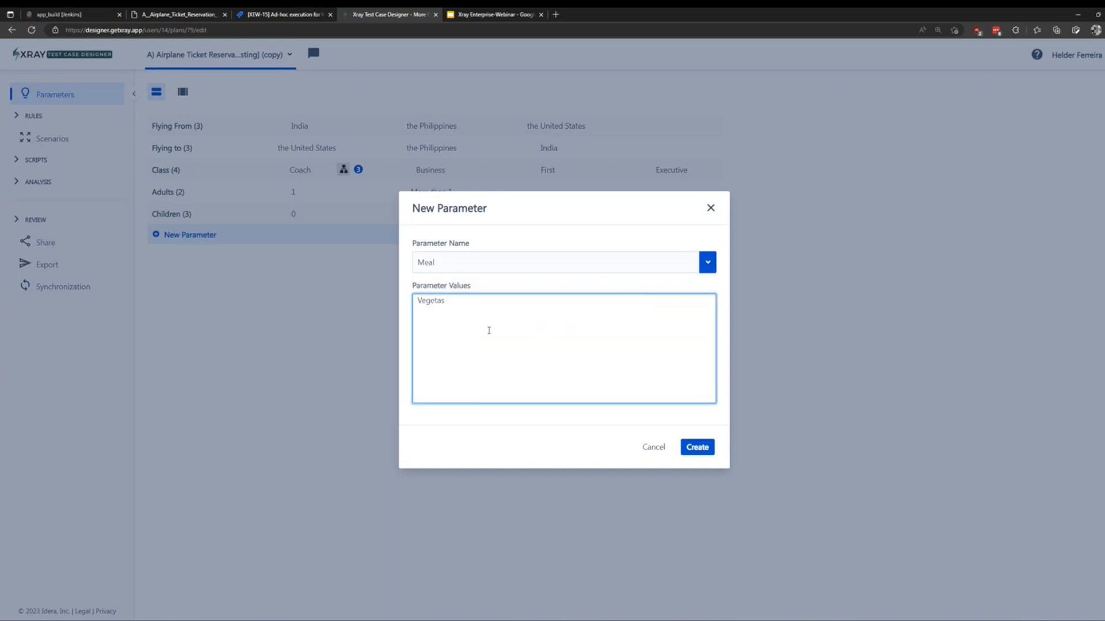
{"action": "type", "text": "rian"}
{"action": "left_click", "coordinate": [707, 449]}
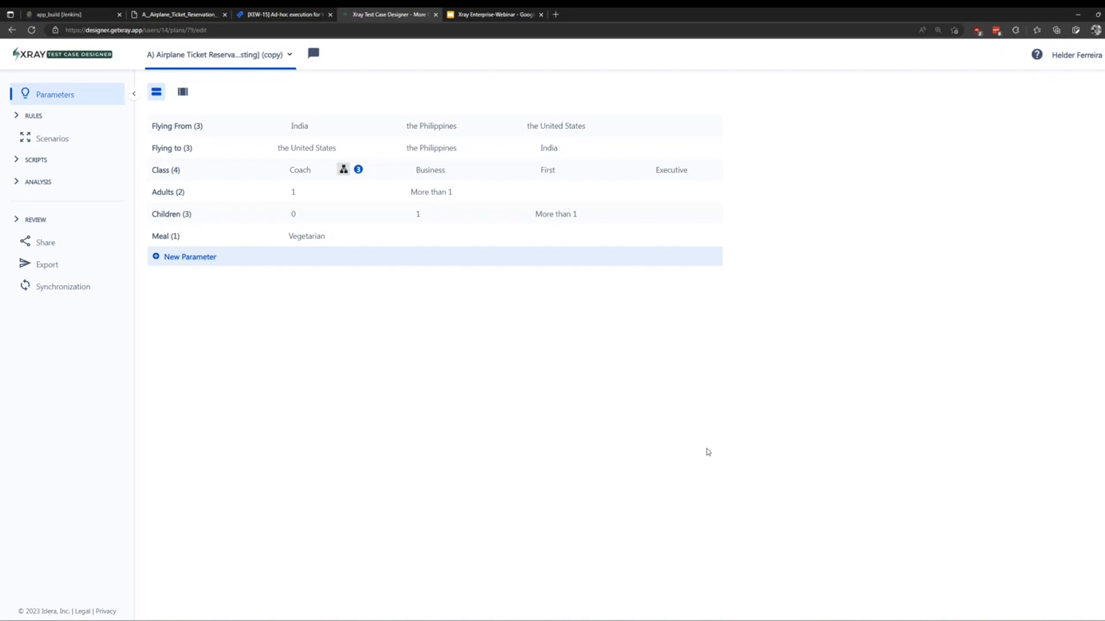
{"action": "left_click", "coordinate": [63, 140]}
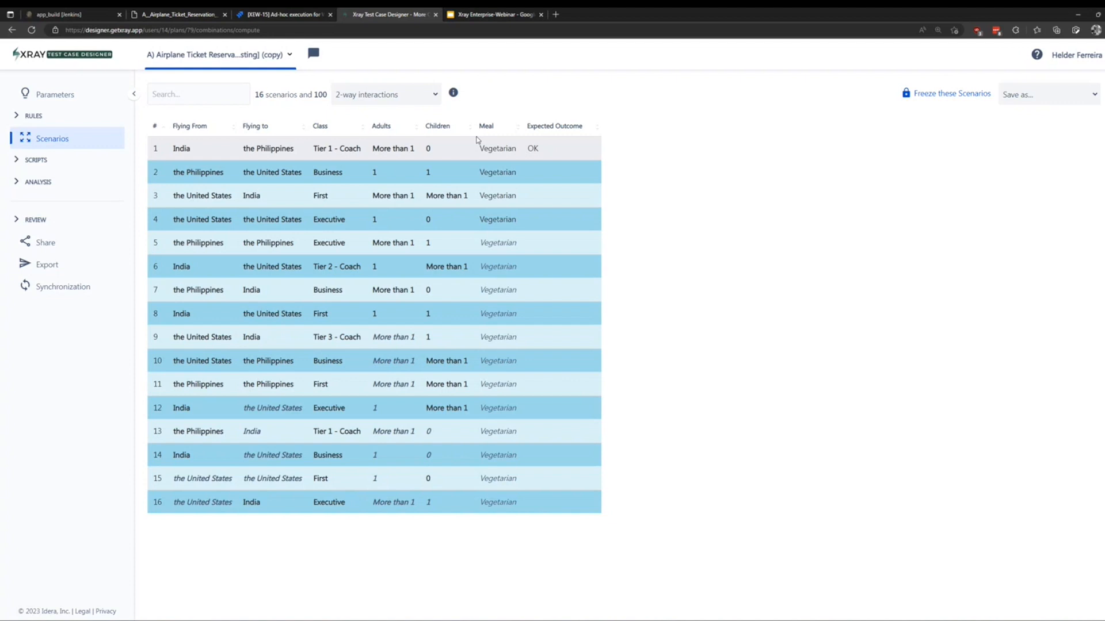
Expand the SCRIPTS section of the 16 regenerated scenarios with Meal Vegetarian.
{"action": "left_click", "coordinate": [18, 163]}
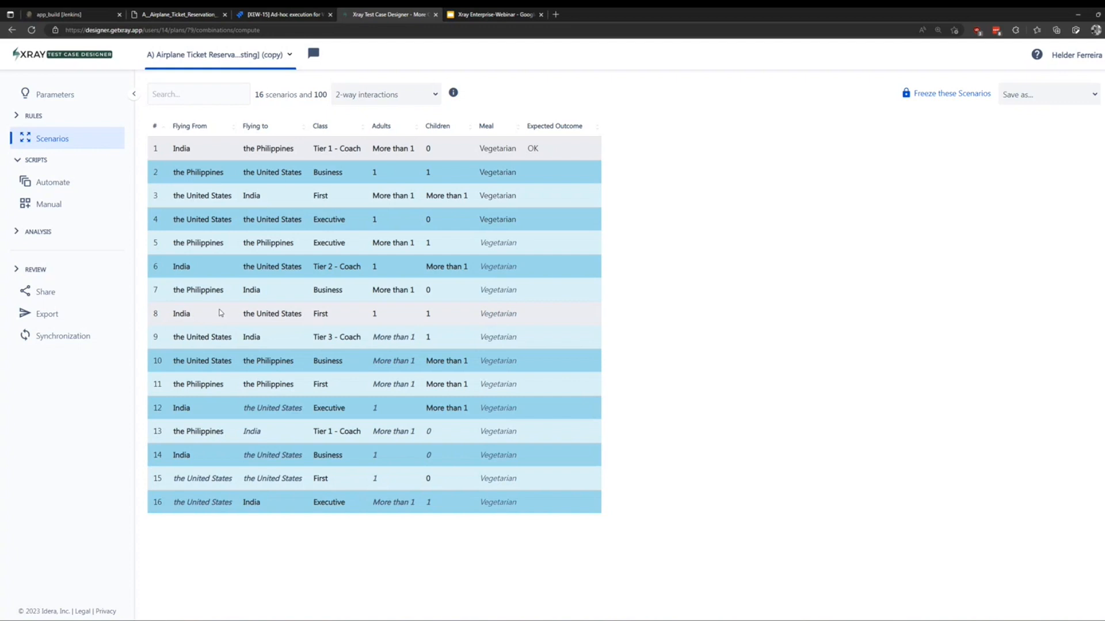
In the automated Gherkin script, append the <Meal> parameter after 'class' on line 12.
{"action": "left_click", "coordinate": [70, 188]}
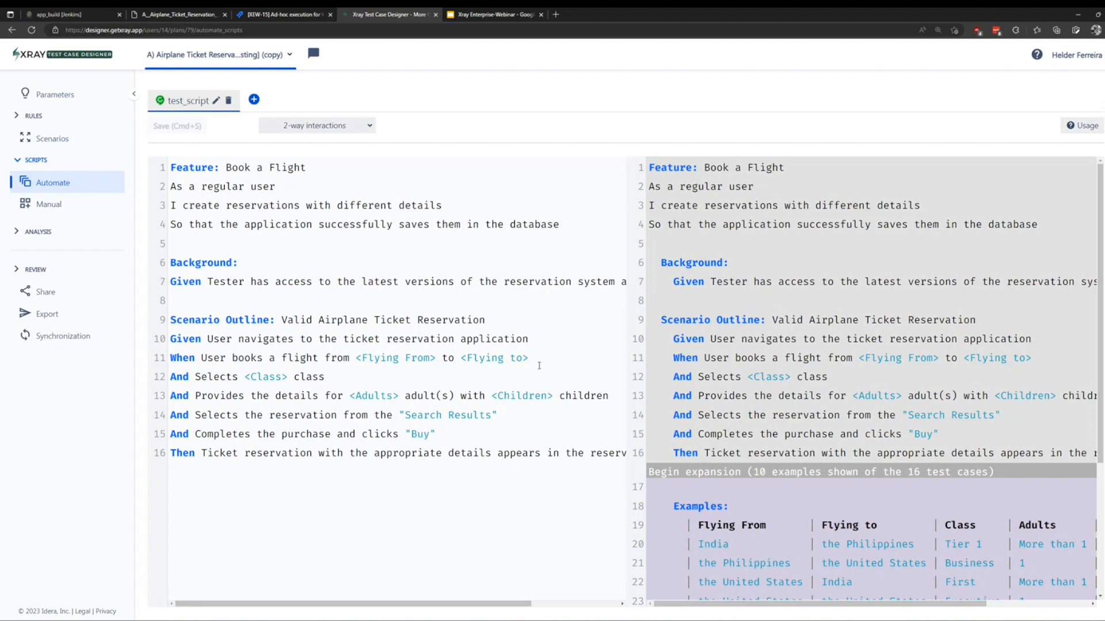
{"action": "left_click", "coordinate": [463, 383]}
{"action": "type", "text": ">"}
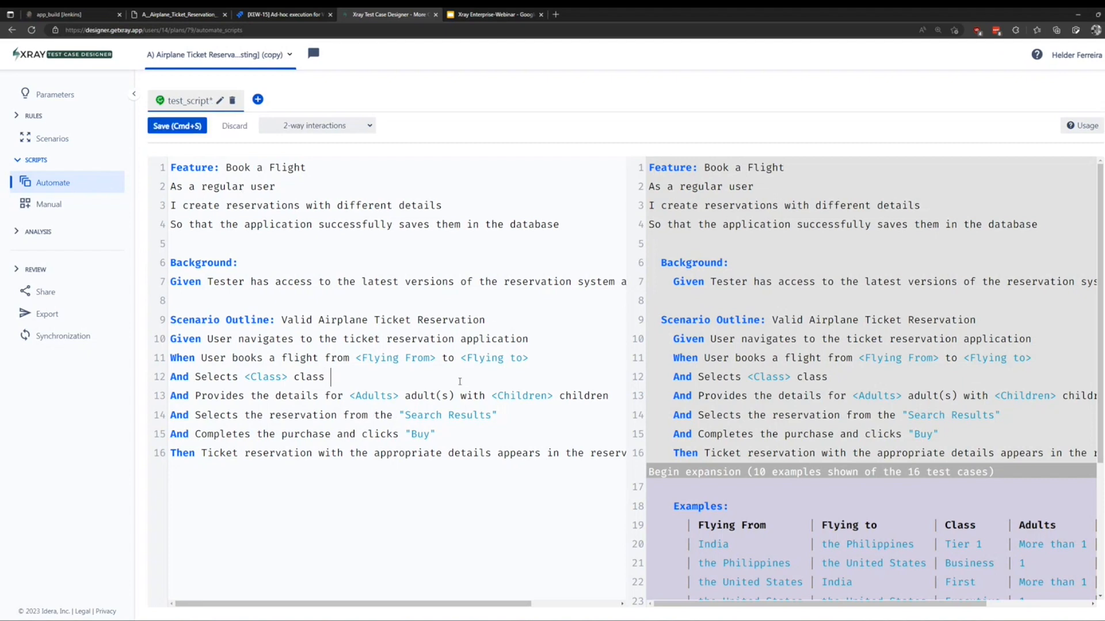
{"action": "key", "text": "BackSpace"}
{"action": "type", "text": "<>"}
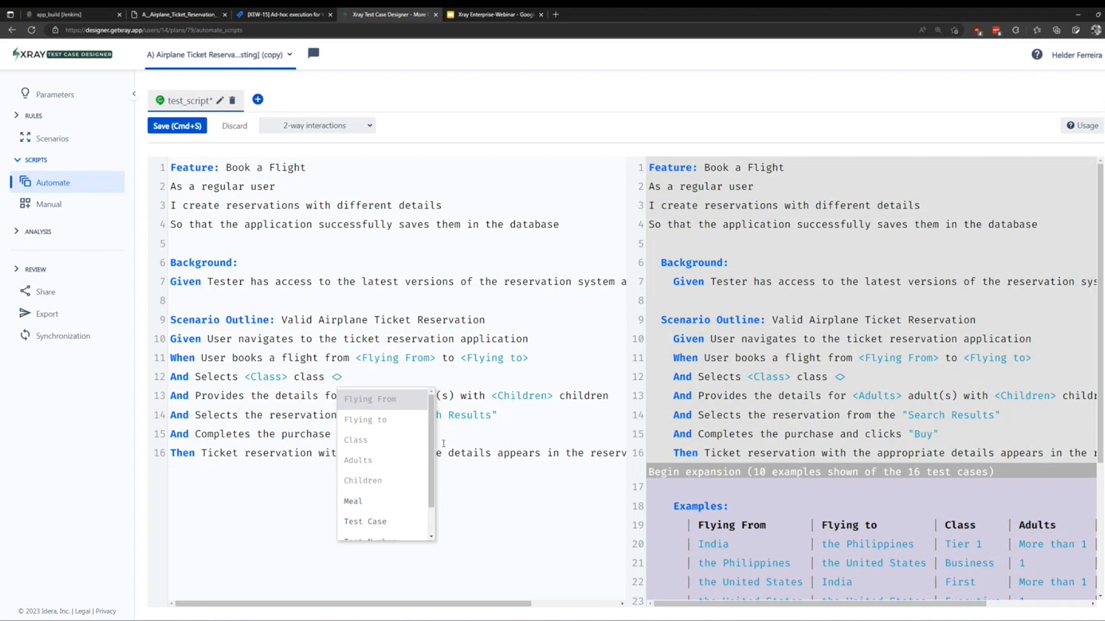
{"action": "scroll", "coordinate": [406, 433], "scroll_direction": "down", "scroll_amount": 1}
{"action": "scroll", "coordinate": [406, 433], "scroll_direction": "down", "scroll_amount": 1}
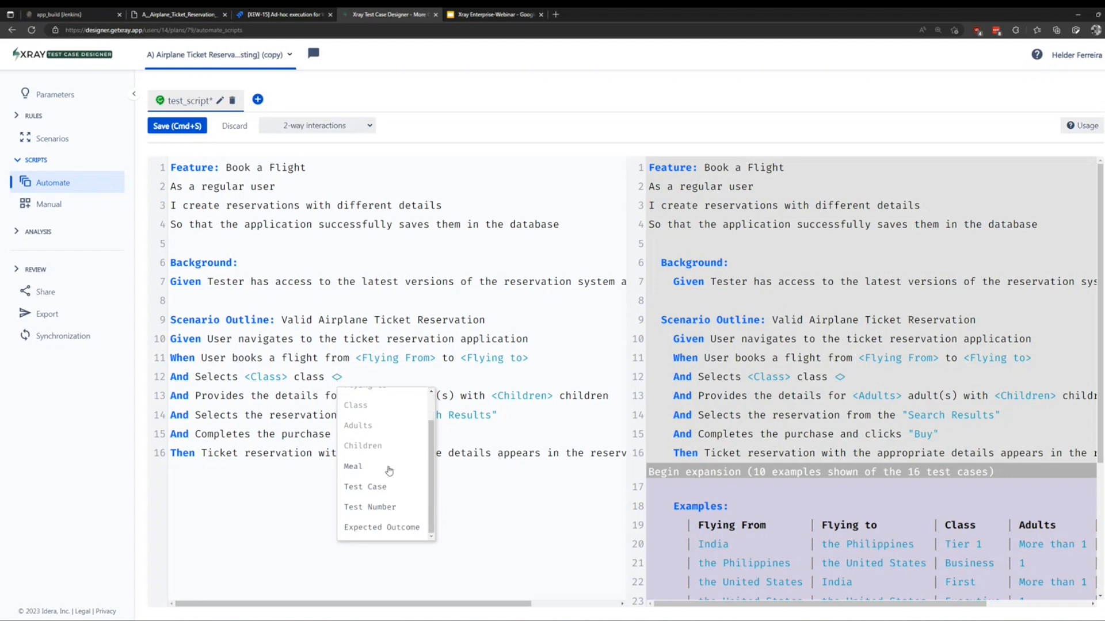
{"action": "left_click", "coordinate": [382, 468]}
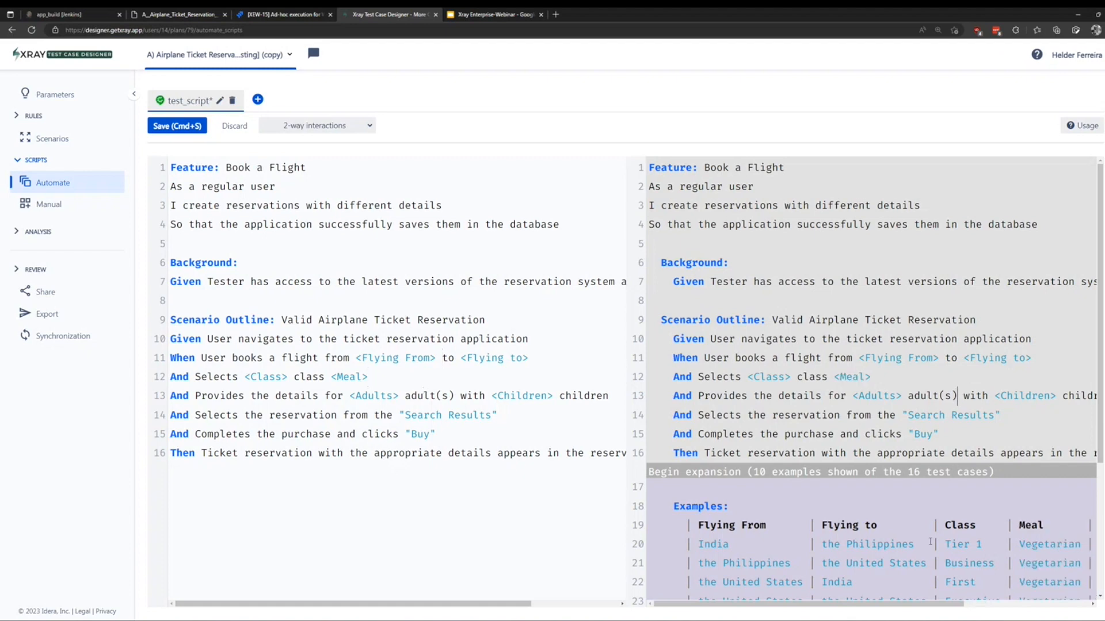
{"action": "left_click_drag", "start_coordinate": [369, 378], "coordinate": [332, 380]}
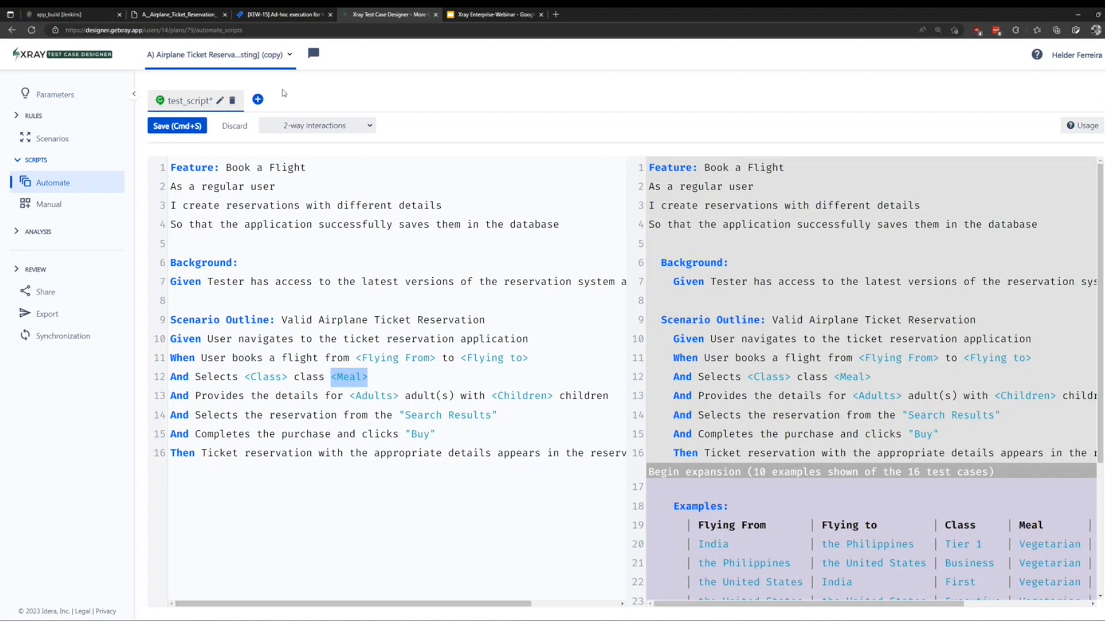
Start a new Gherkin script, then switch to manual scripts and discard the unsaved changes.
{"action": "left_click", "coordinate": [258, 99]}
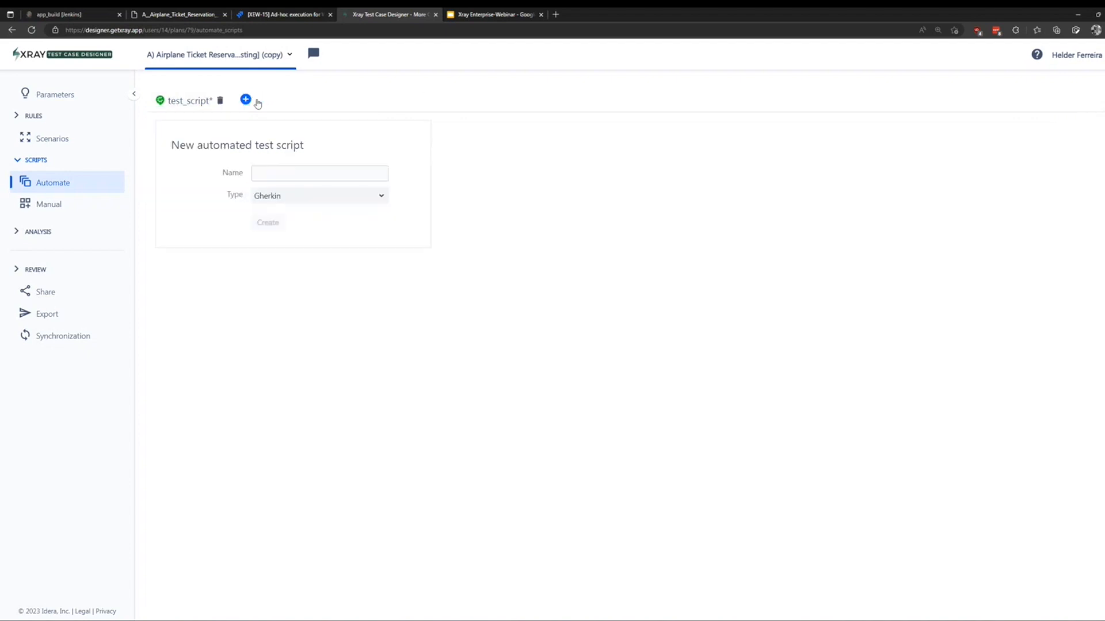
{"action": "left_click", "coordinate": [382, 196]}
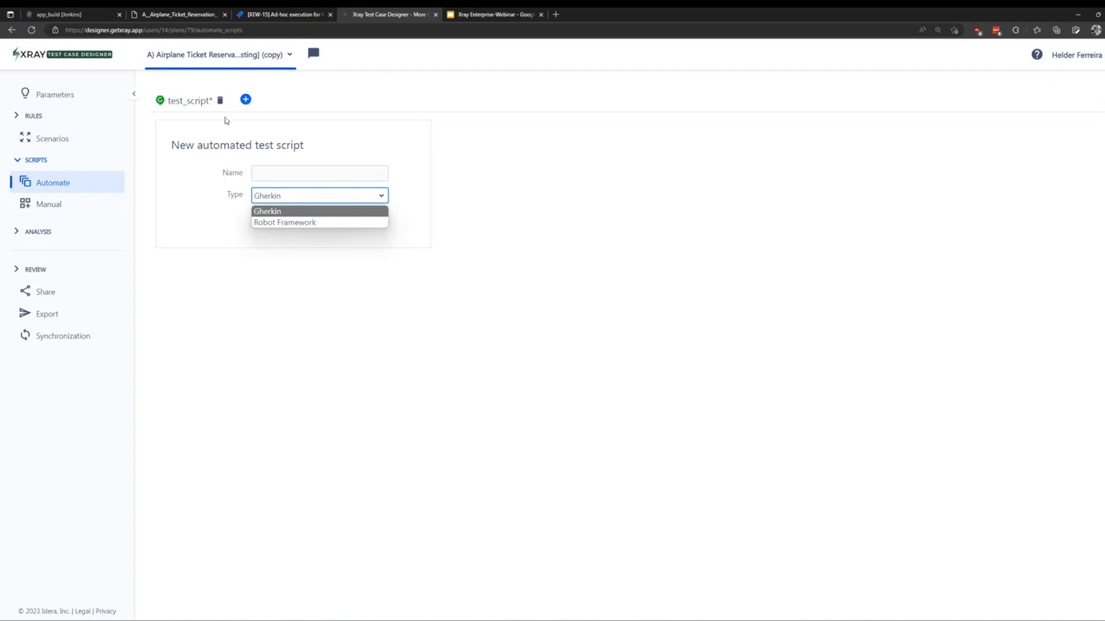
{"action": "left_click", "coordinate": [190, 142]}
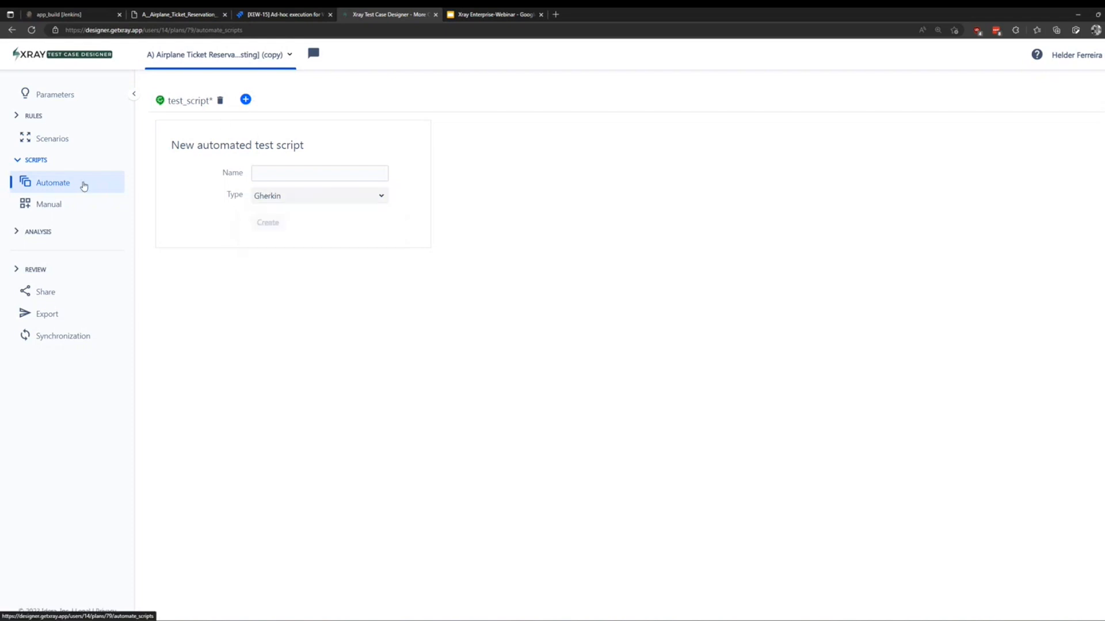
{"action": "left_click", "coordinate": [51, 207]}
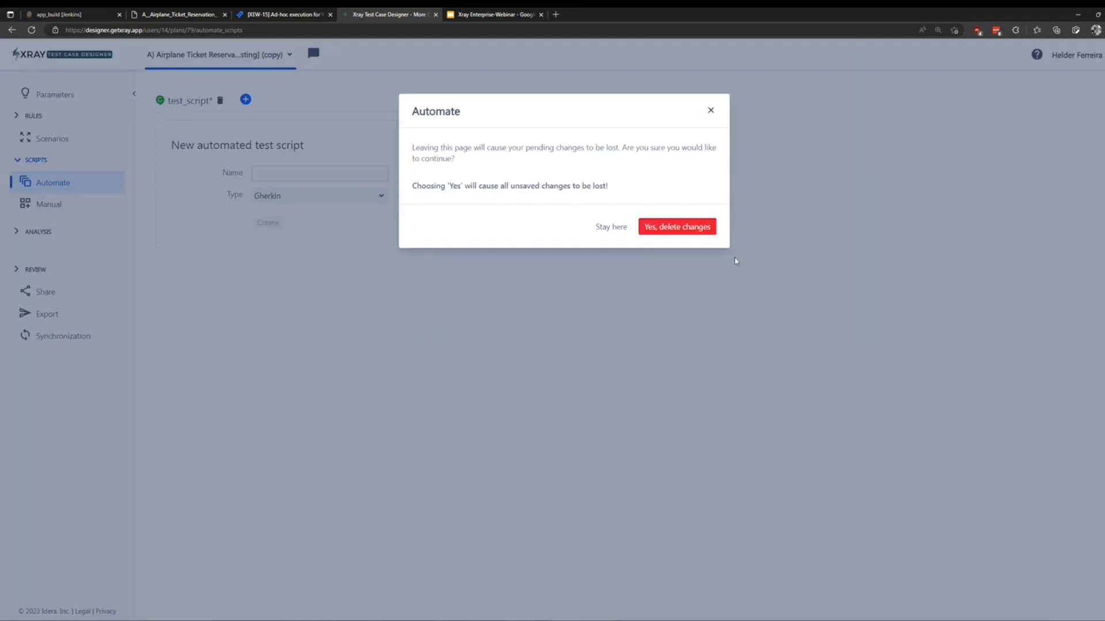
{"action": "left_click", "coordinate": [656, 227]}
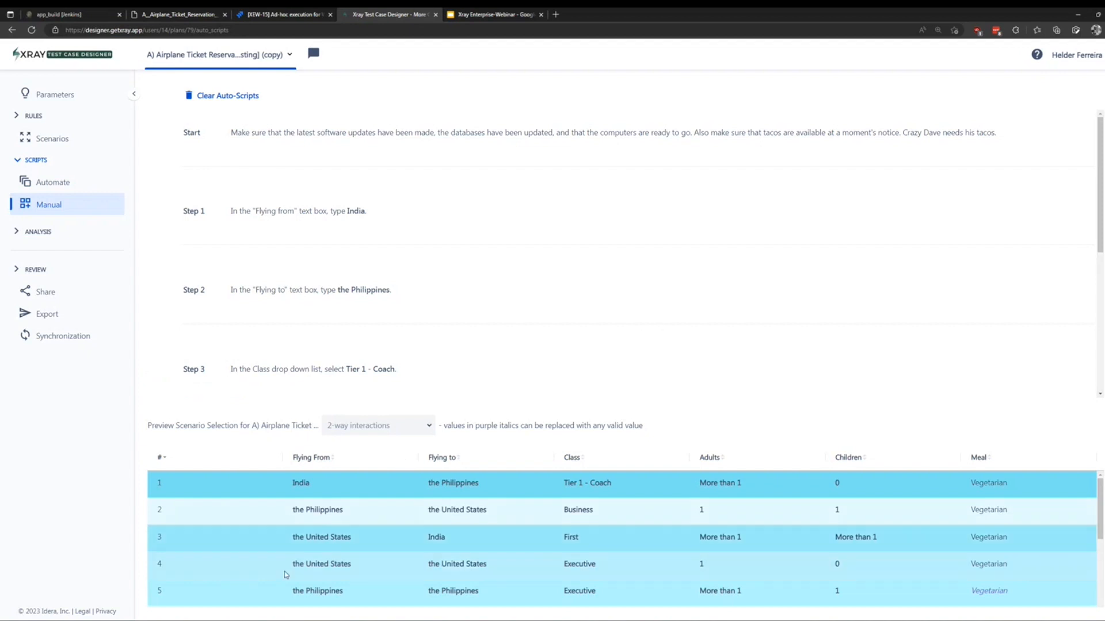
Preview scenario 2's manual steps: the Philippines to the United States, Business class, 1 adult.
{"action": "scroll", "coordinate": [410, 491], "scroll_direction": "down", "scroll_amount": 5}
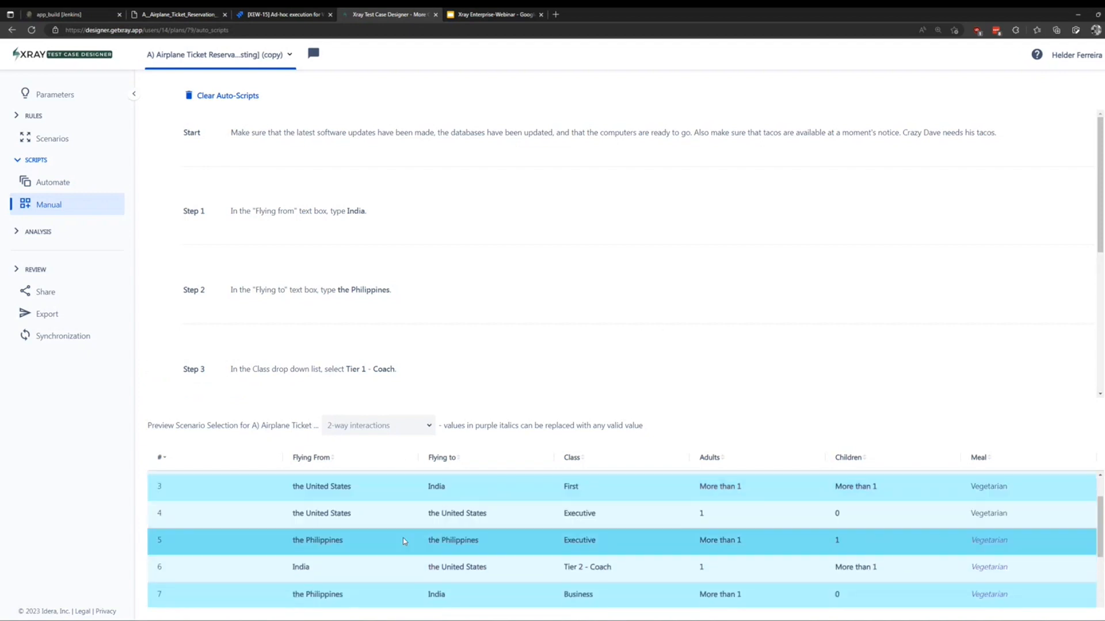
{"action": "scroll", "coordinate": [405, 554], "scroll_direction": "down", "scroll_amount": 3}
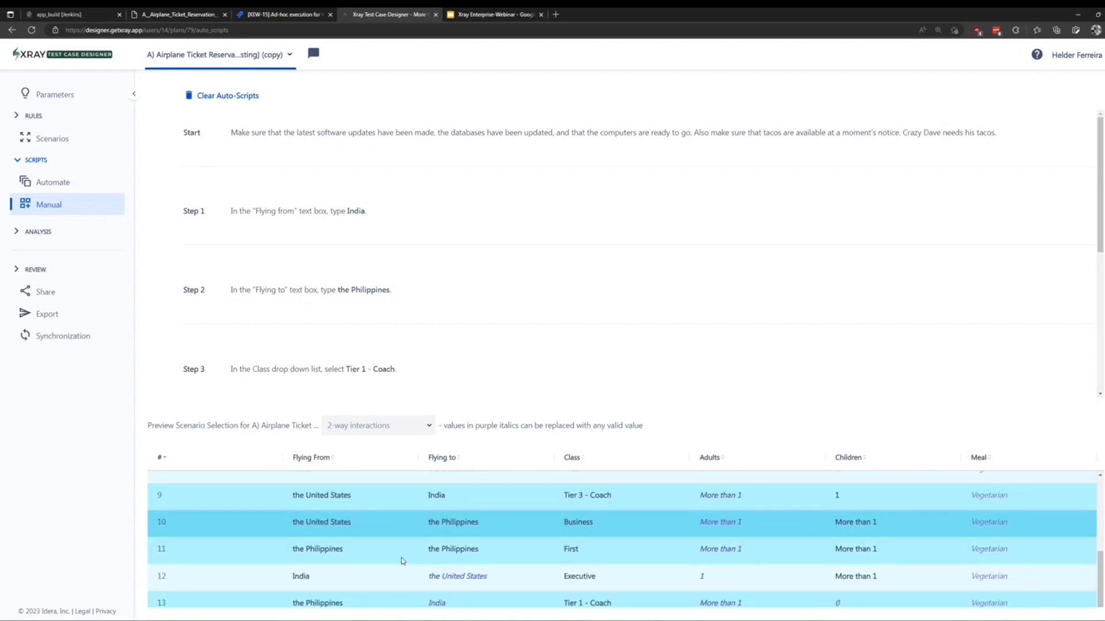
{"action": "scroll", "coordinate": [412, 578], "scroll_direction": "up", "scroll_amount": 5}
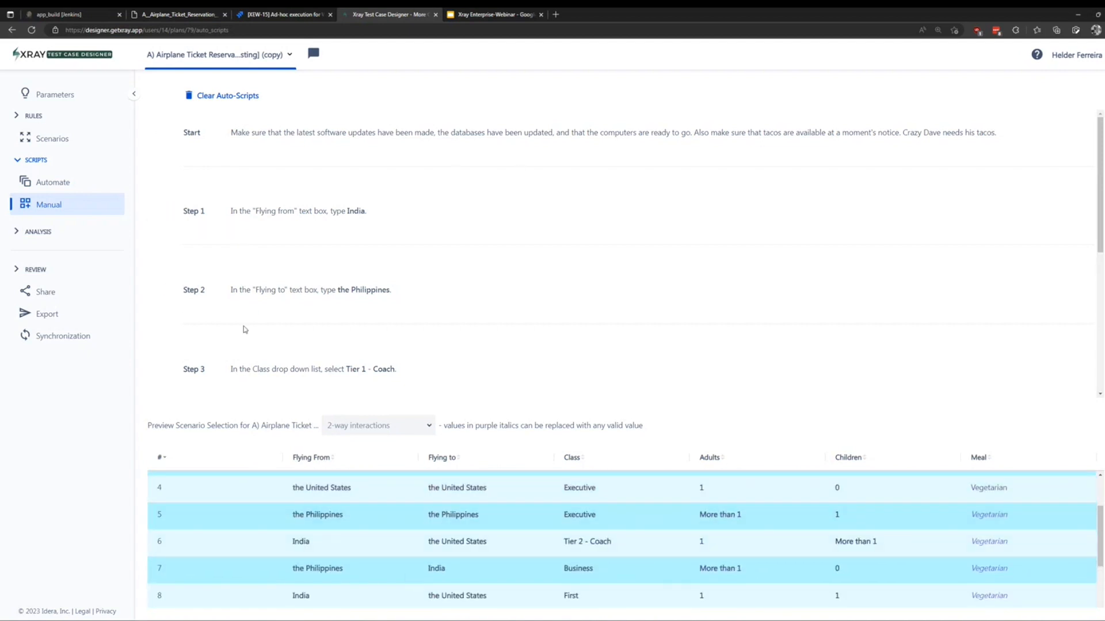
{"action": "scroll", "coordinate": [374, 188], "scroll_direction": "down", "scroll_amount": 3}
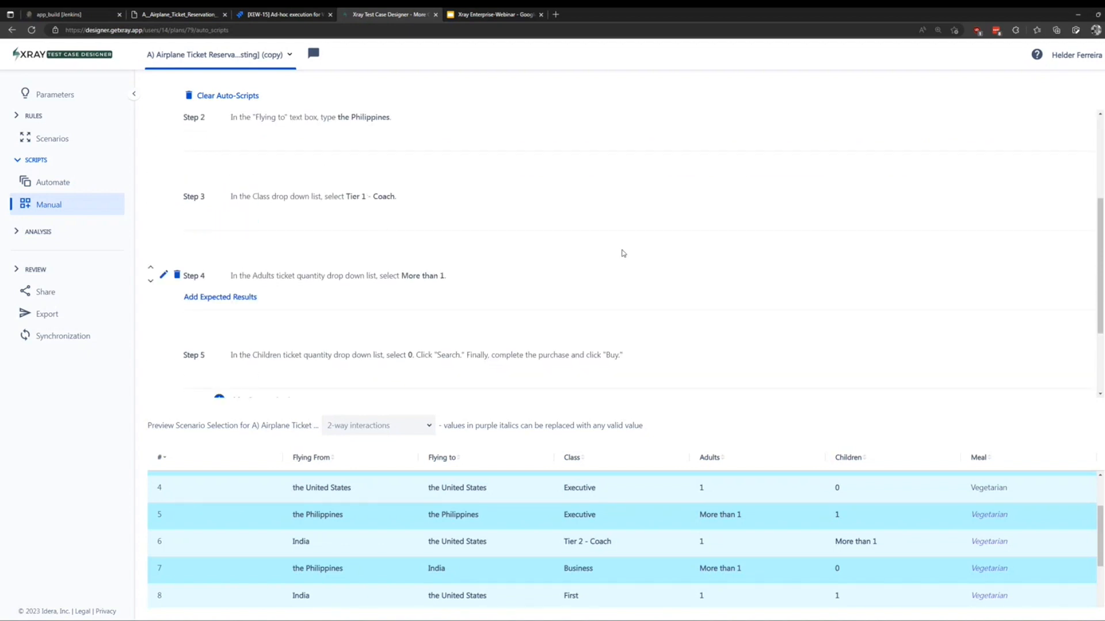
{"action": "scroll", "coordinate": [348, 185], "scroll_direction": "up", "scroll_amount": 1}
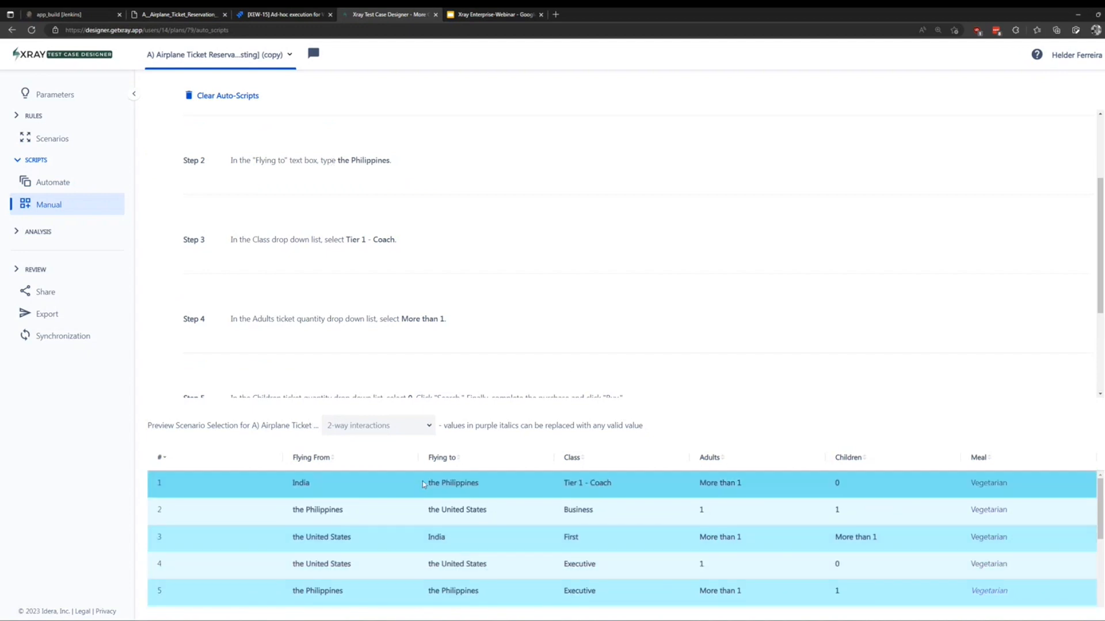
{"action": "left_click", "coordinate": [444, 514]}
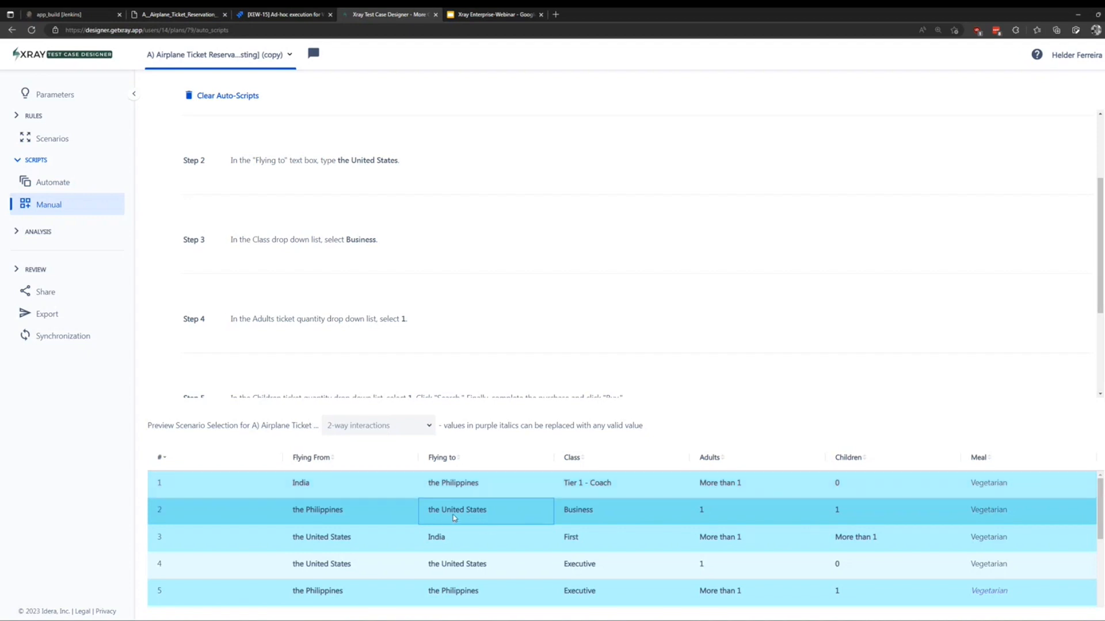
{"action": "mouse_move", "coordinate": [432, 177]}
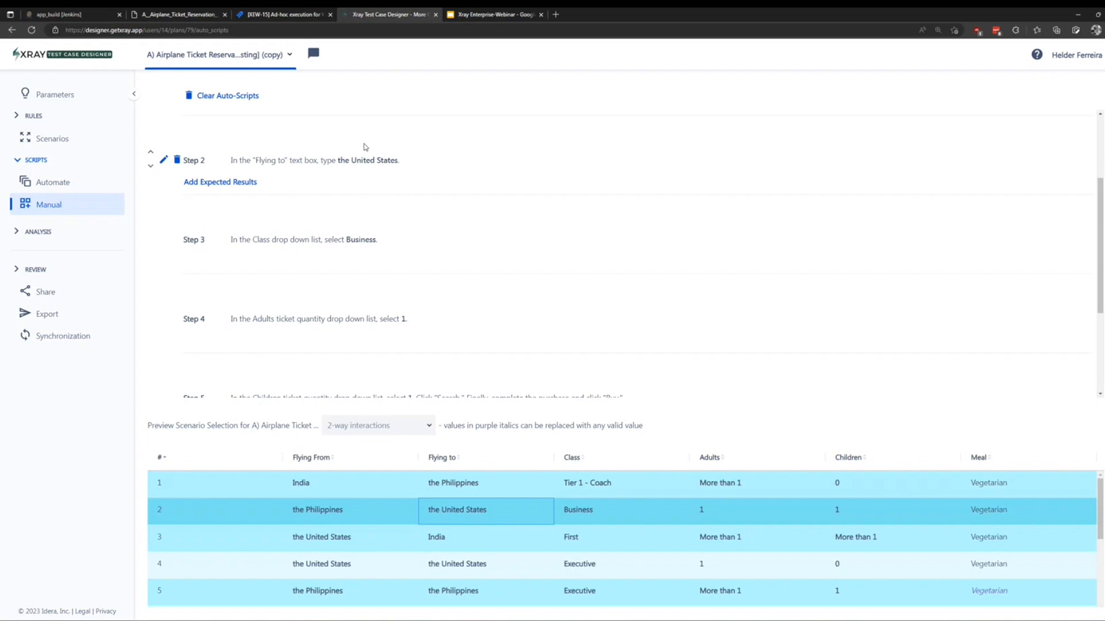
Give Step 2 the expected result: when Meal is Vegetarian, then Green team.
{"action": "left_click", "coordinate": [225, 183]}
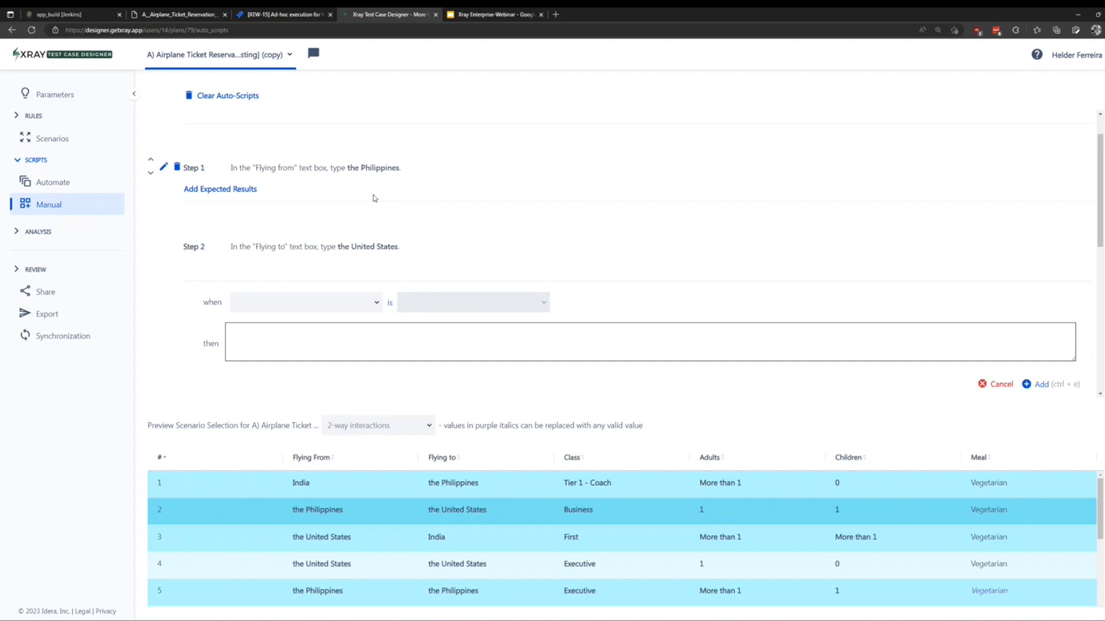
{"action": "left_click", "coordinate": [375, 304]}
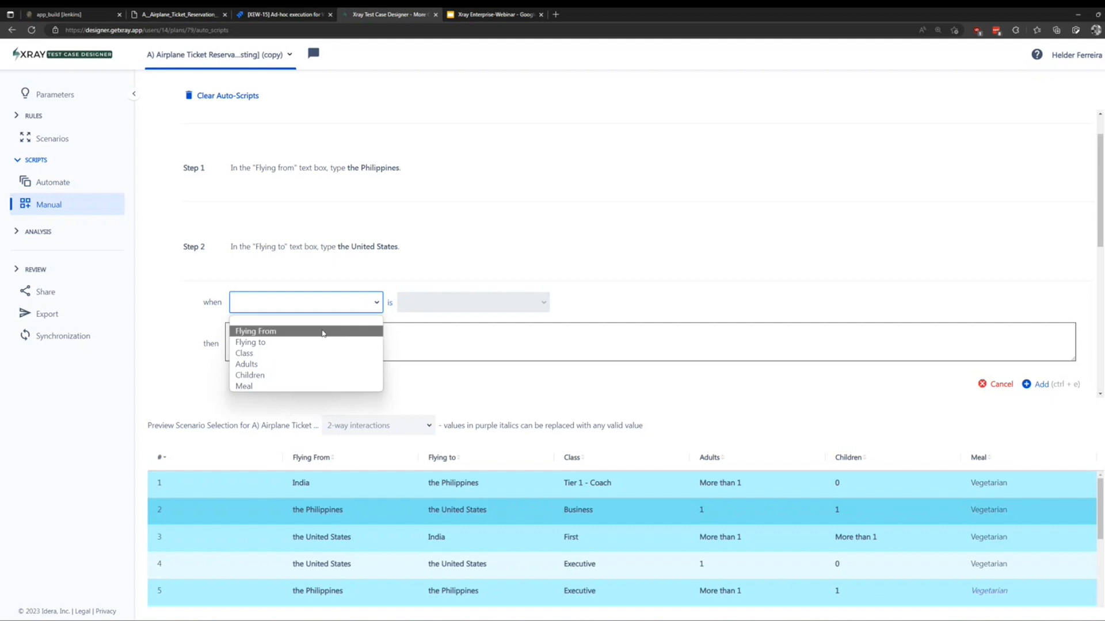
{"action": "left_click", "coordinate": [272, 386]}
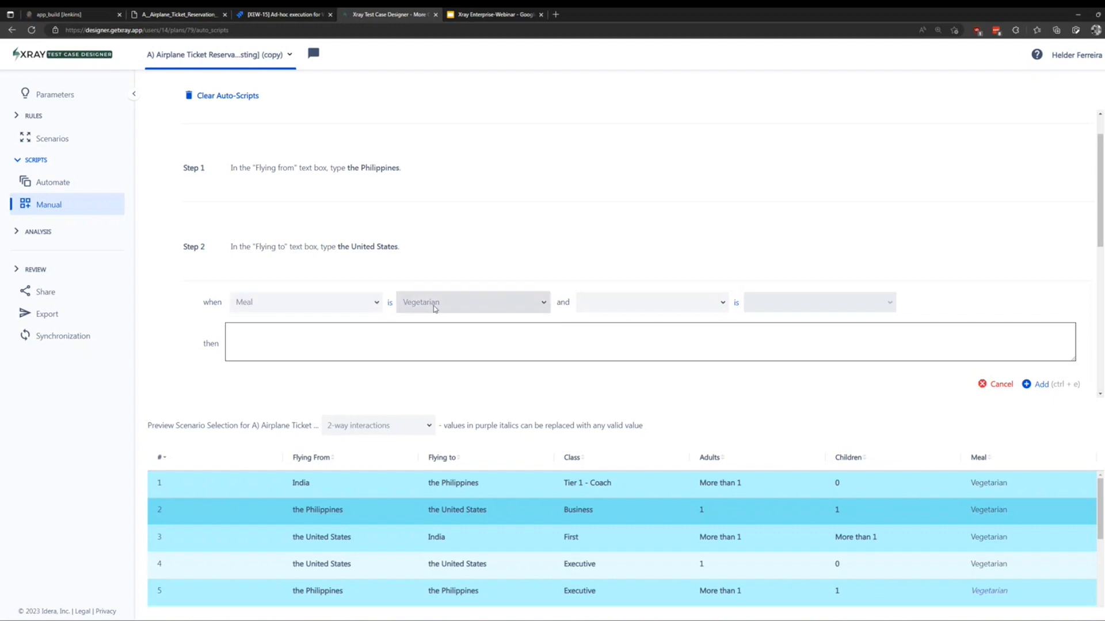
{"action": "left_click", "coordinate": [297, 340]}
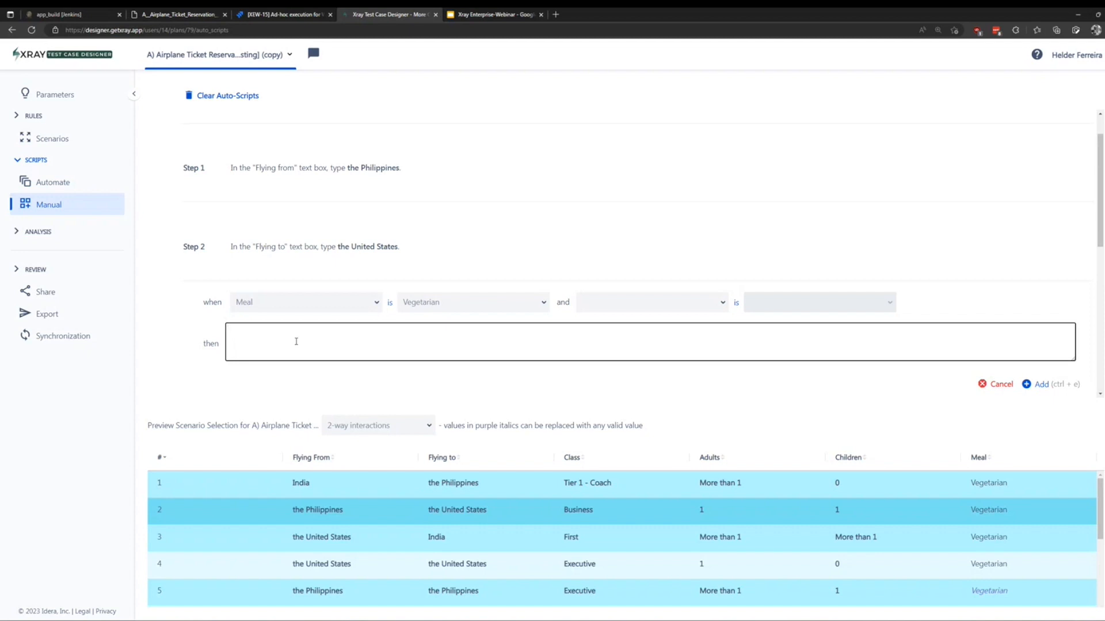
{"action": "type", "text": "Green team"}
{"action": "left_click", "coordinate": [1041, 385]}
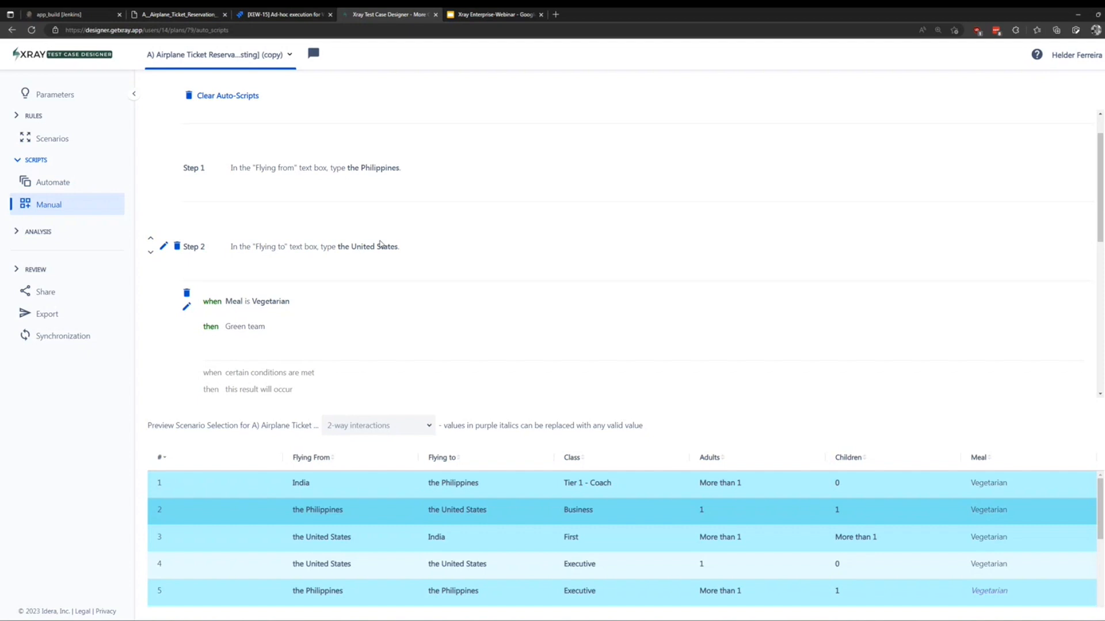
Review the steps and expand the Analysis section in the sidebar.
{"action": "scroll", "coordinate": [454, 284], "scroll_direction": "down", "scroll_amount": 3}
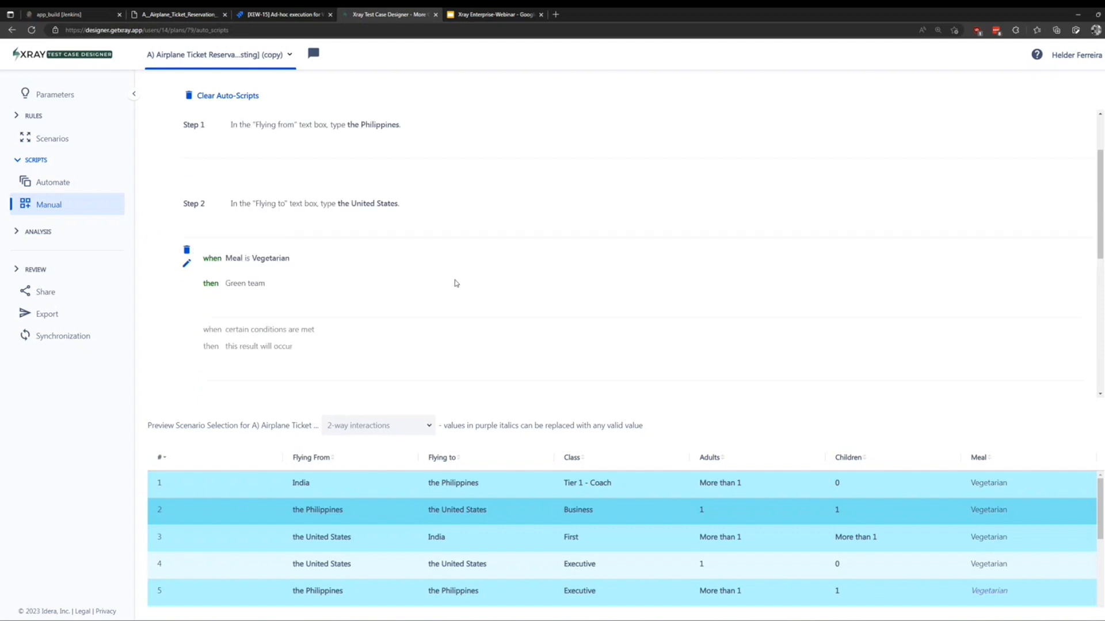
{"action": "scroll", "coordinate": [457, 290], "scroll_direction": "up", "scroll_amount": 2}
{"action": "left_click", "coordinate": [18, 233]}
Open the 2-way coverage matrix, step to 10 test cases and switch to green colours.
{"action": "left_click", "coordinate": [86, 262]}
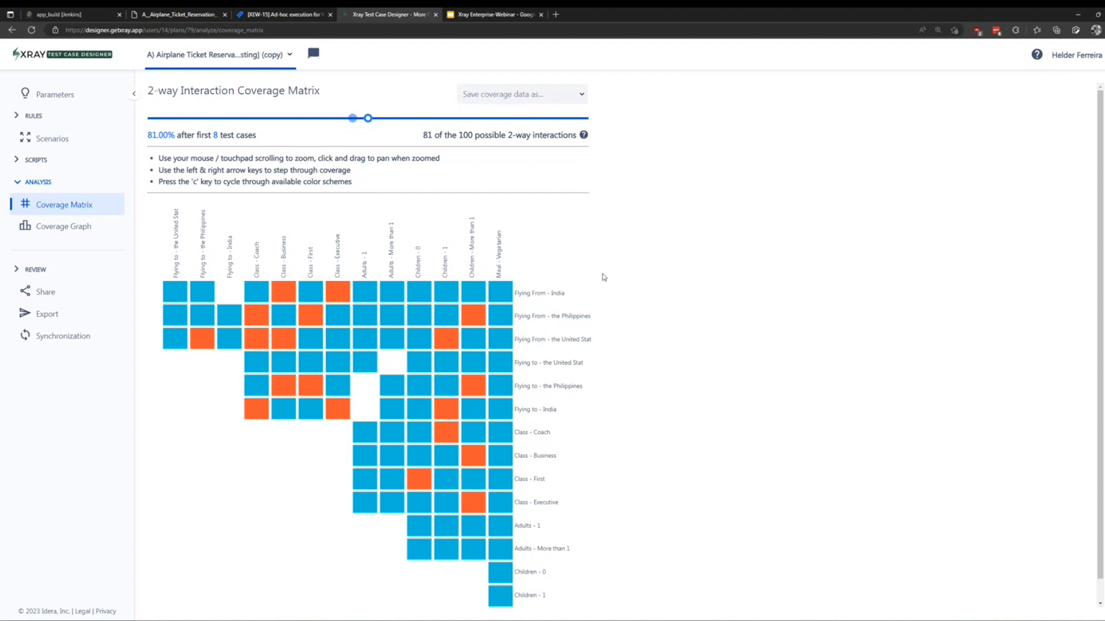
{"action": "key", "text": "Right"}
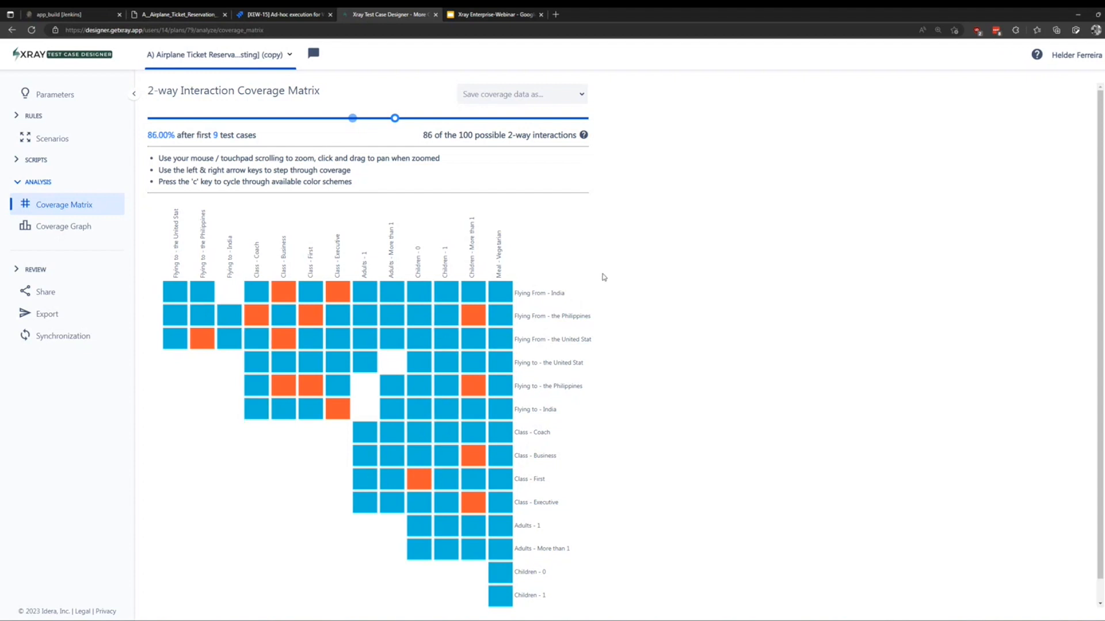
{"action": "key", "text": "Right"}
{"action": "key", "text": "Right"}
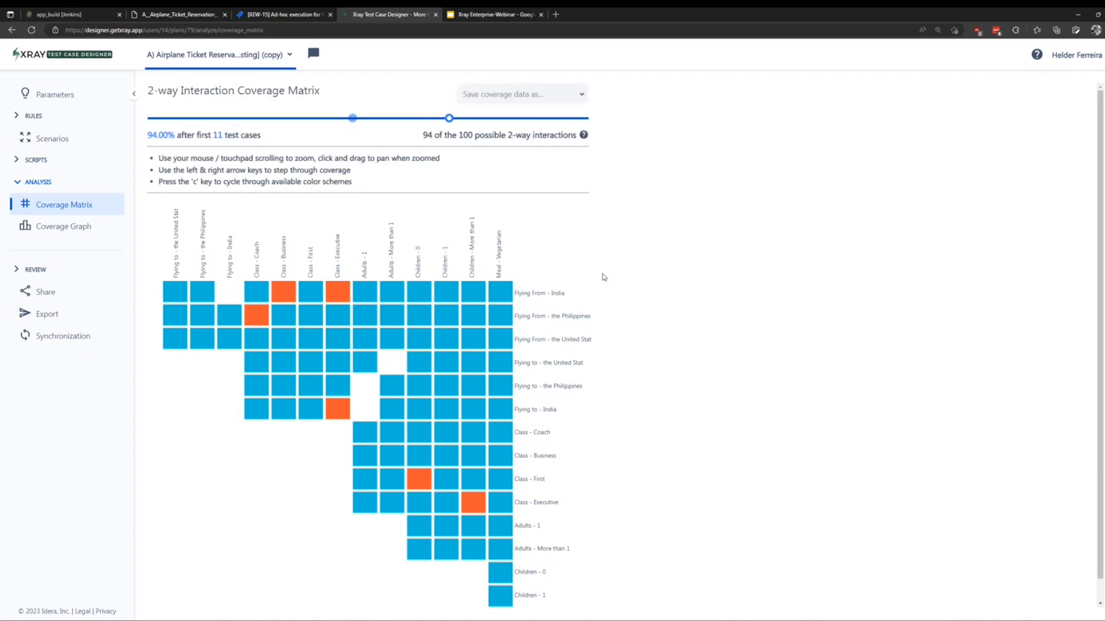
{"action": "key", "text": "c"}
{"action": "key", "text": "c"}
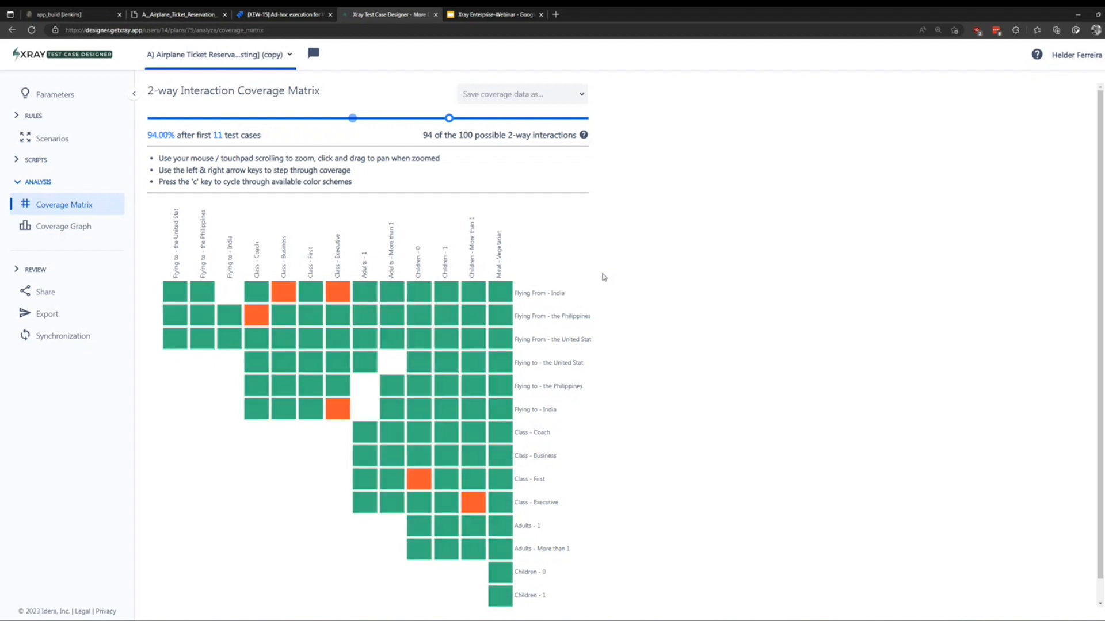
Step coverage up to 16 tests and back to 15, then show the coverage graph.
{"action": "key", "text": "Right"}
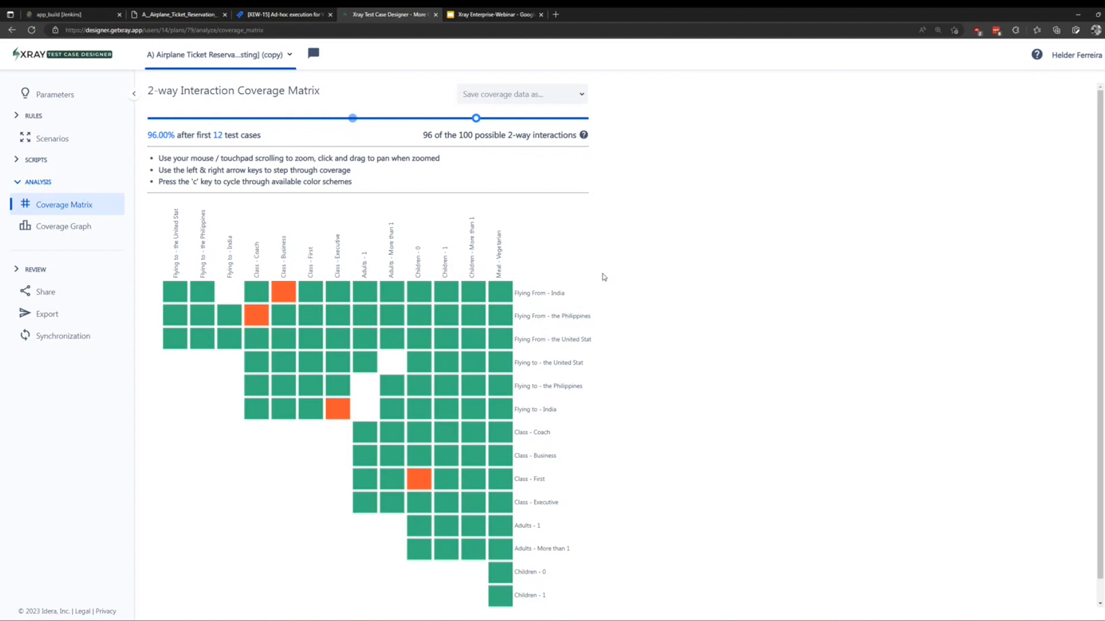
{"action": "key", "text": "Right"}
{"action": "key", "text": "Right"}
{"action": "key", "text": "Right"}
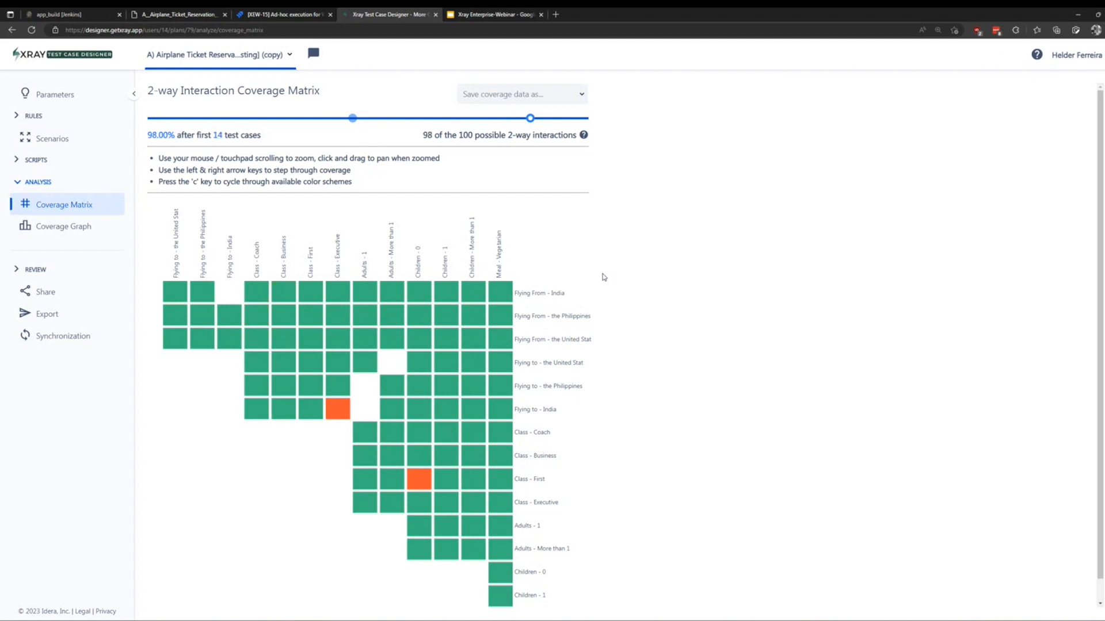
{"action": "key", "text": "Right"}
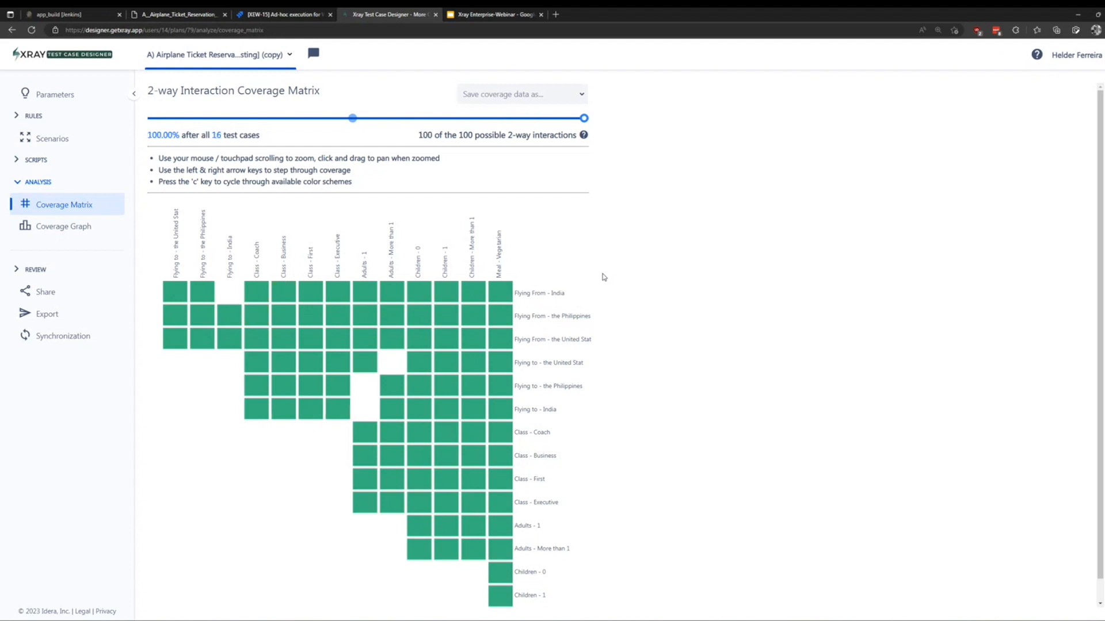
{"action": "key", "text": "Left"}
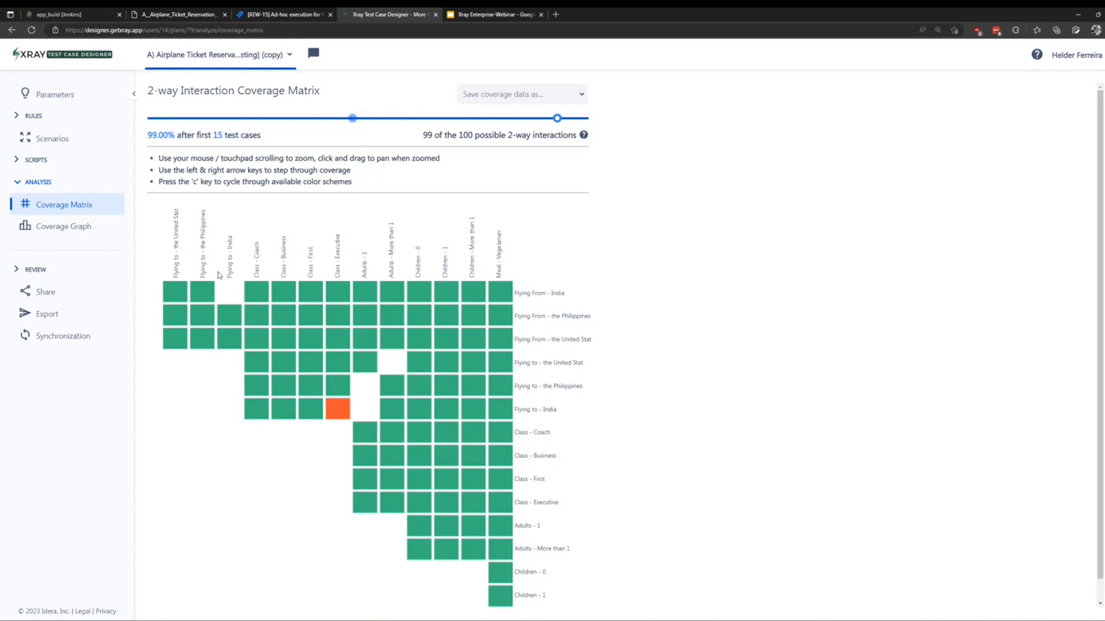
{"action": "mouse_move", "coordinate": [226, 296]}
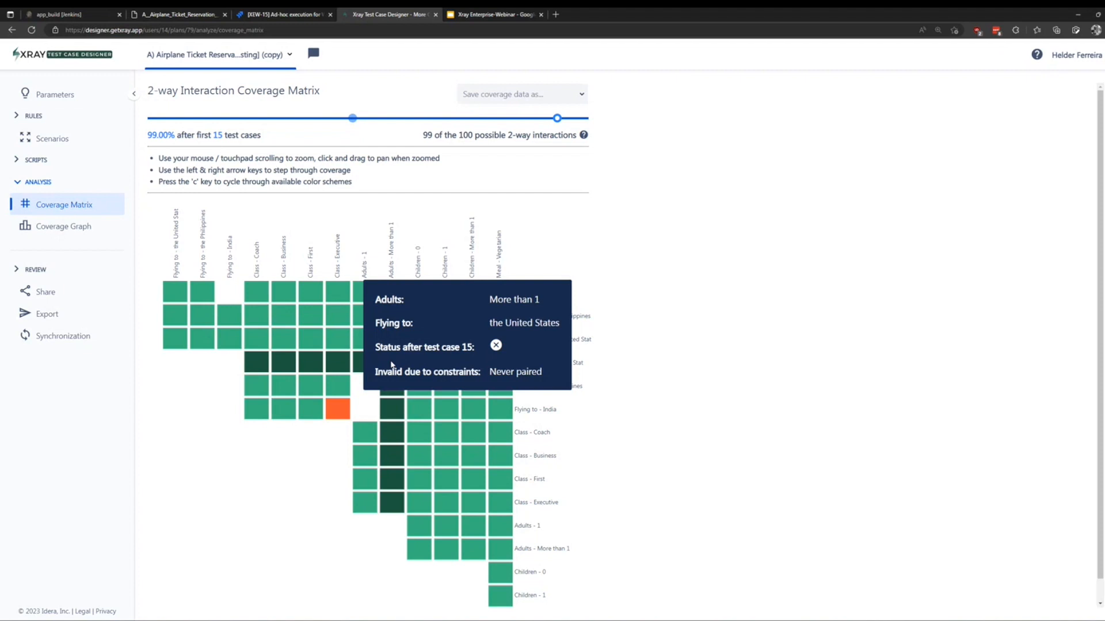
{"action": "left_click", "coordinate": [69, 237]}
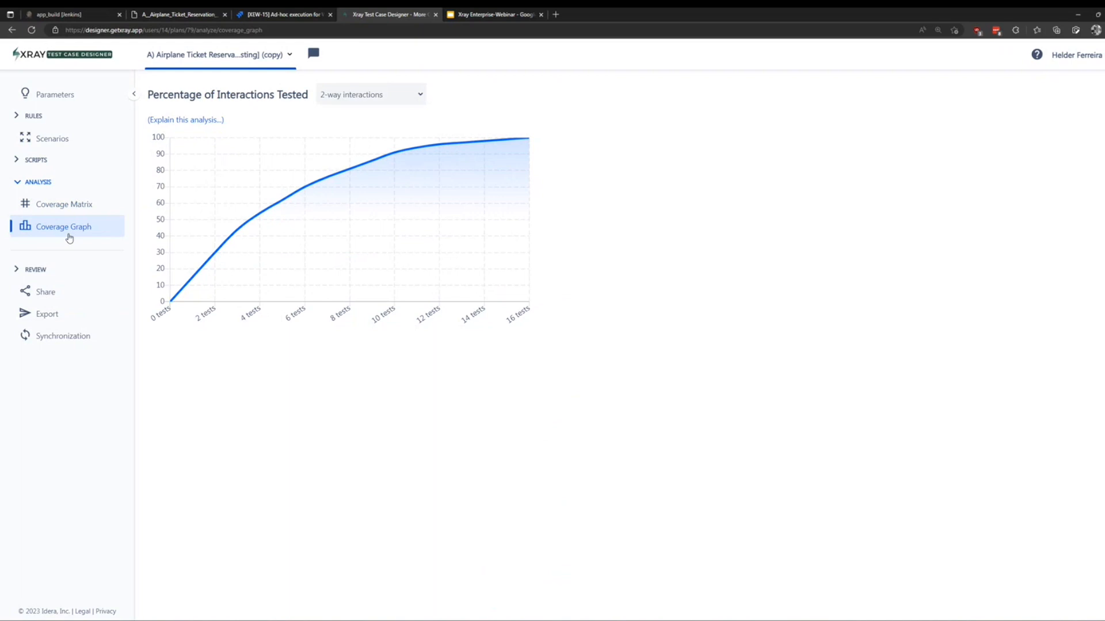
Trace the coverage curve, then expand REVIEW and pick the Test Model Scorecard.
{"action": "mouse_move", "coordinate": [238, 230]}
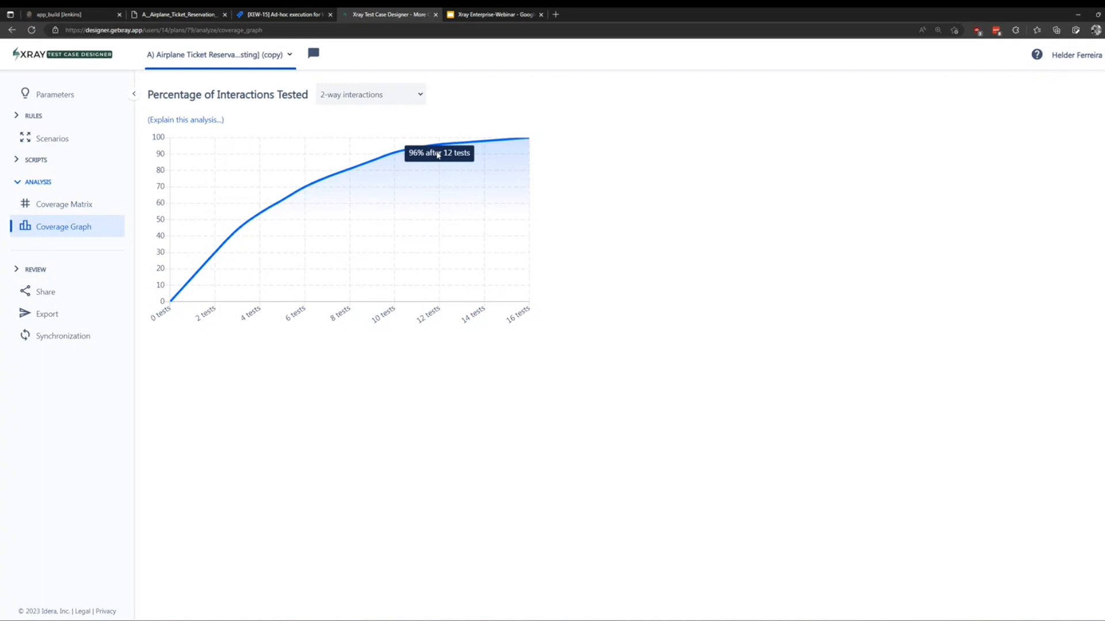
{"action": "left_click", "coordinate": [23, 269]}
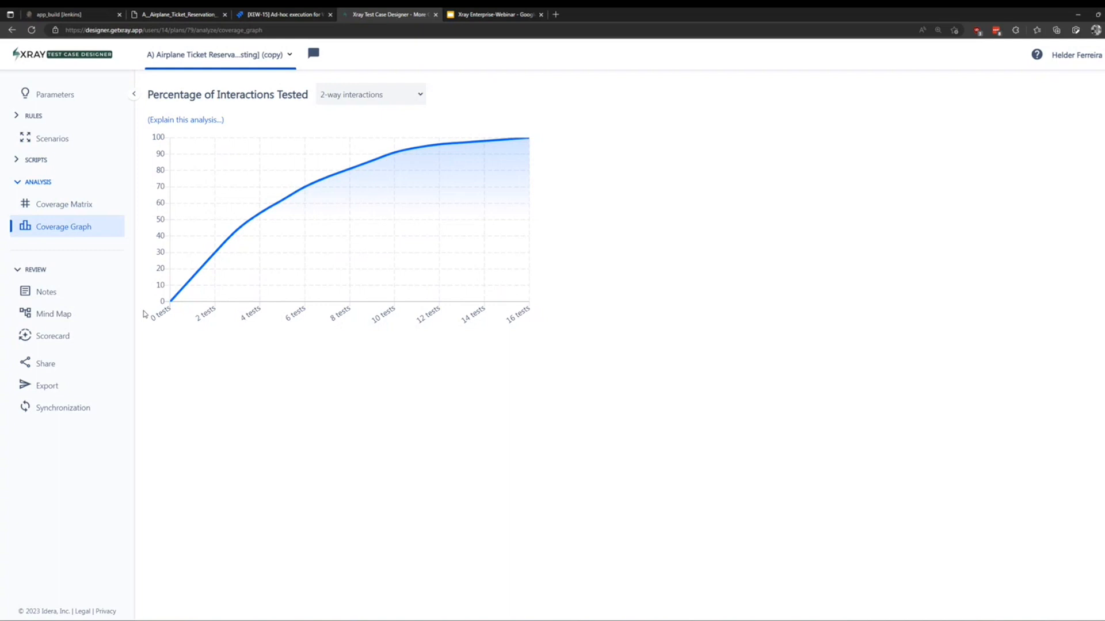
{"action": "left_click", "coordinate": [80, 338]}
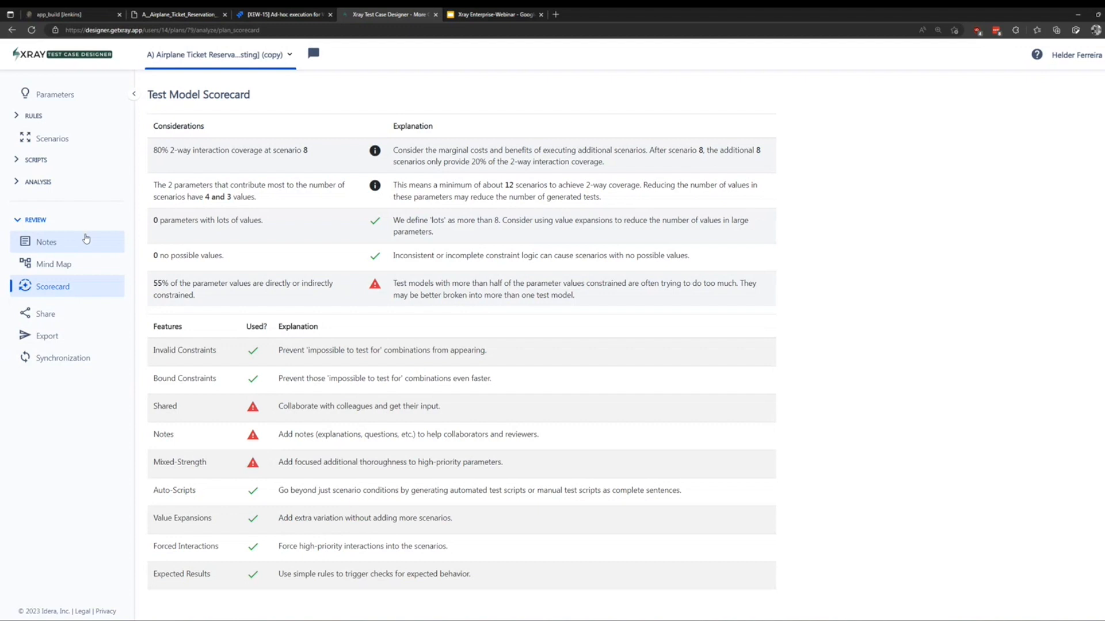
Go to the model's Notes page, which shows no notes yet.
{"action": "left_click", "coordinate": [31, 245]}
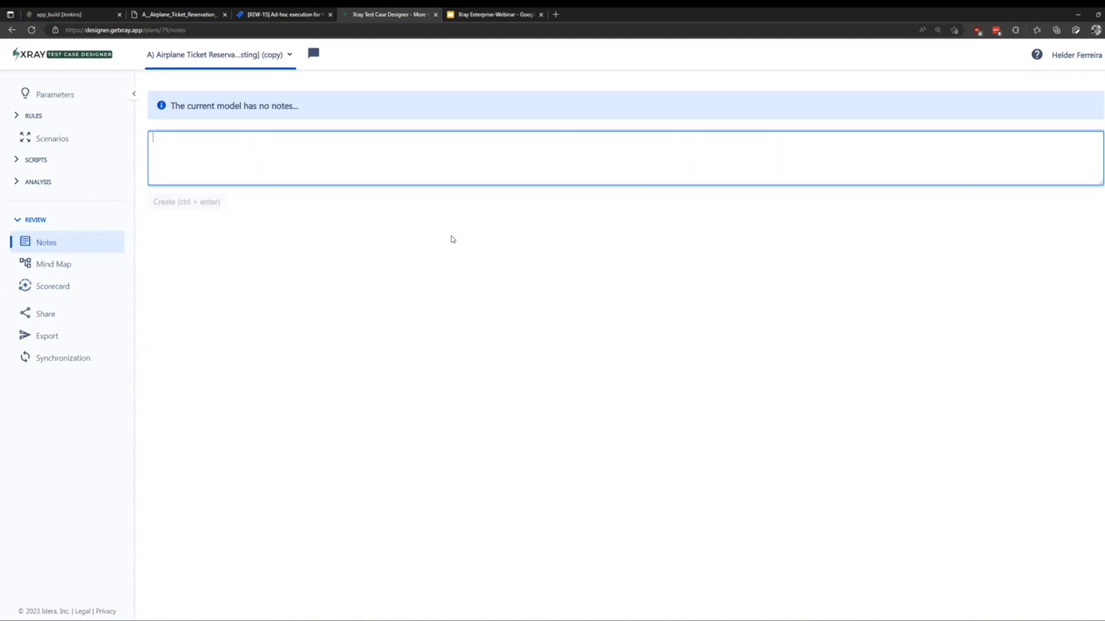
Post the note 'Draft version of model A'.
{"action": "type", "text": "Draft version of model A"}
{"action": "left_click", "coordinate": [207, 202]}
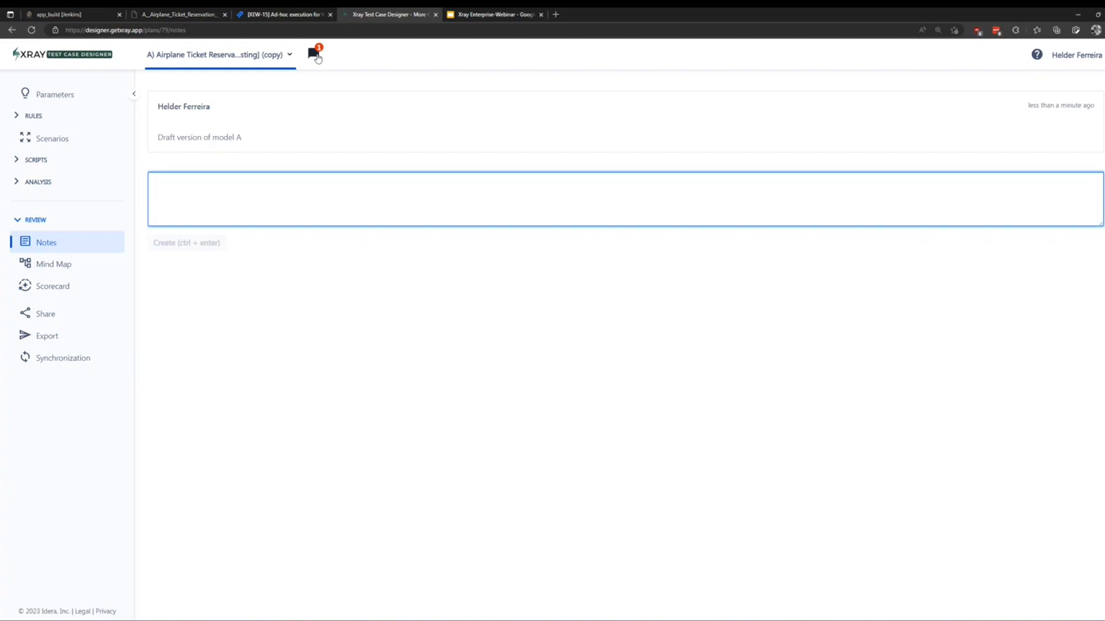
Return to the Scorecard to confirm Notes is now marked as used.
{"action": "left_click", "coordinate": [59, 296]}
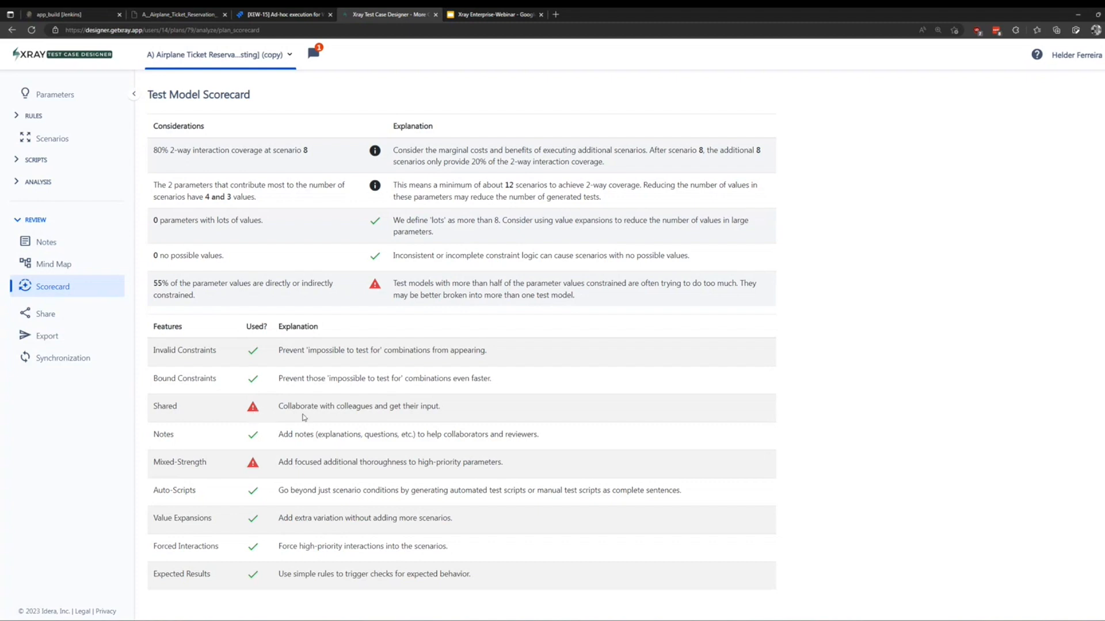
Share the model by adding it to the App V1 project.
{"action": "left_click", "coordinate": [84, 316]}
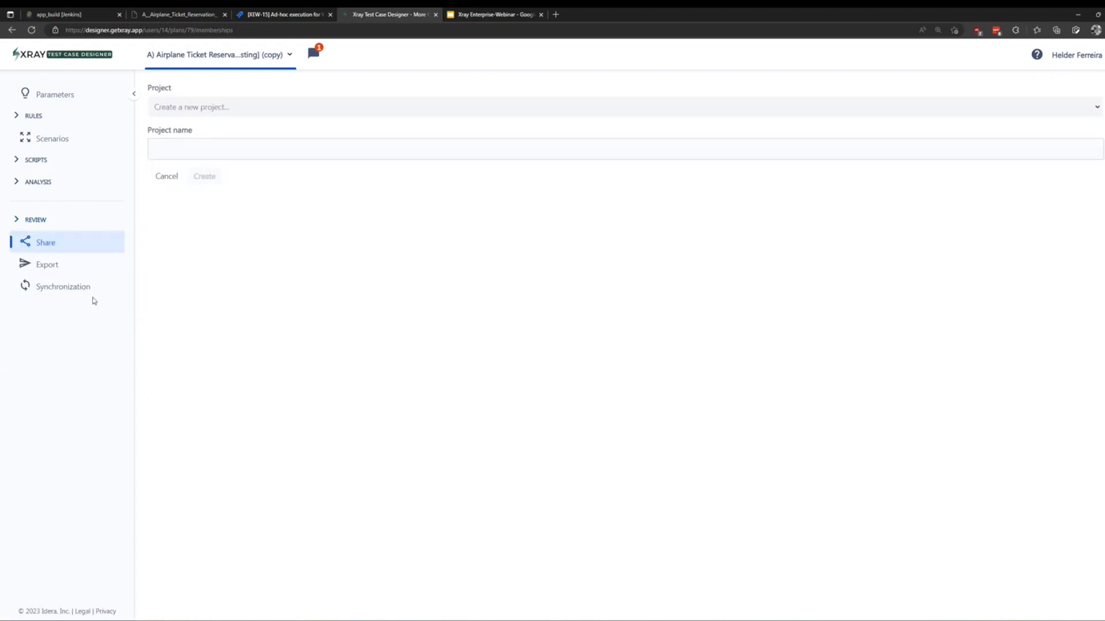
{"action": "left_click", "coordinate": [517, 107]}
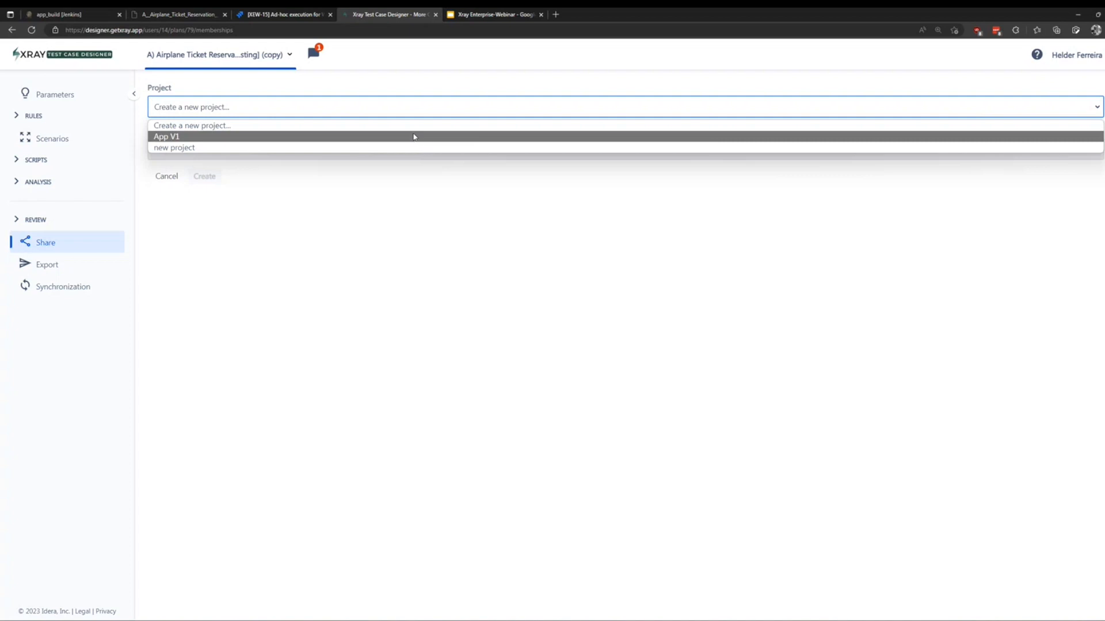
{"action": "left_click", "coordinate": [414, 136]}
{"action": "left_click", "coordinate": [226, 134]}
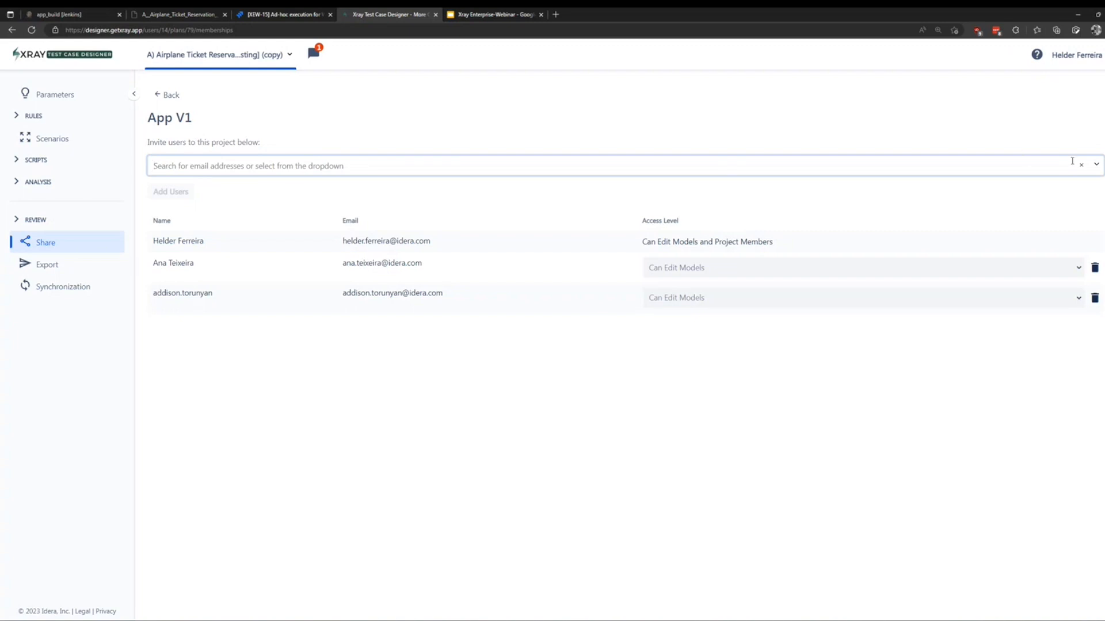
Browse the invitable members list, then go to the Export page.
{"action": "left_click", "coordinate": [1097, 167]}
{"action": "scroll", "coordinate": [363, 276], "scroll_direction": "down", "scroll_amount": 1}
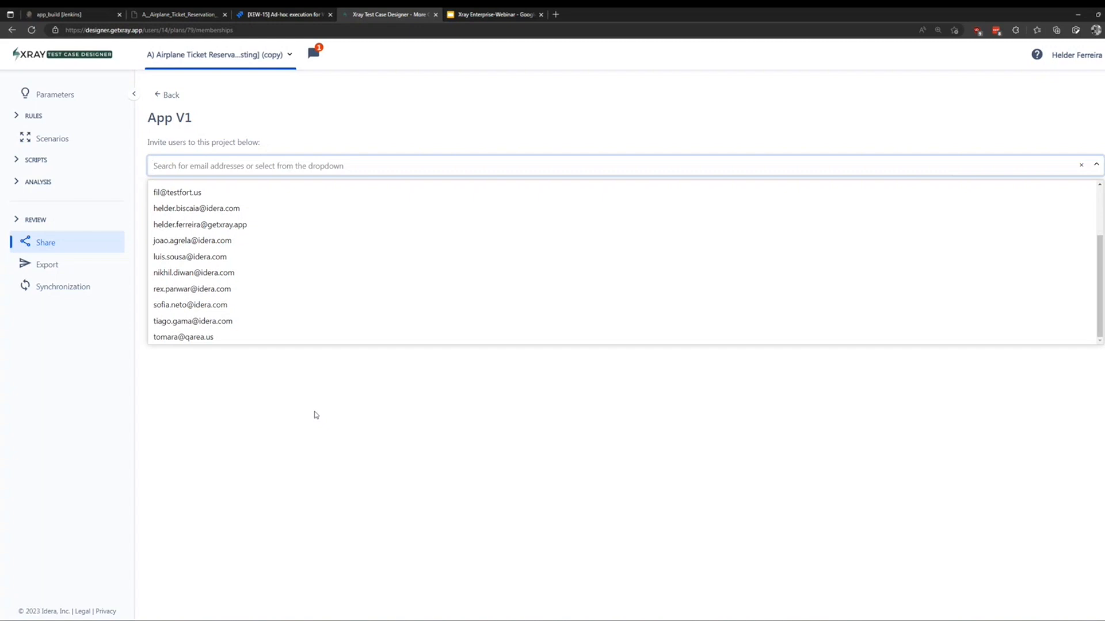
{"action": "key", "text": "Escape"}
{"action": "left_click", "coordinate": [72, 269]}
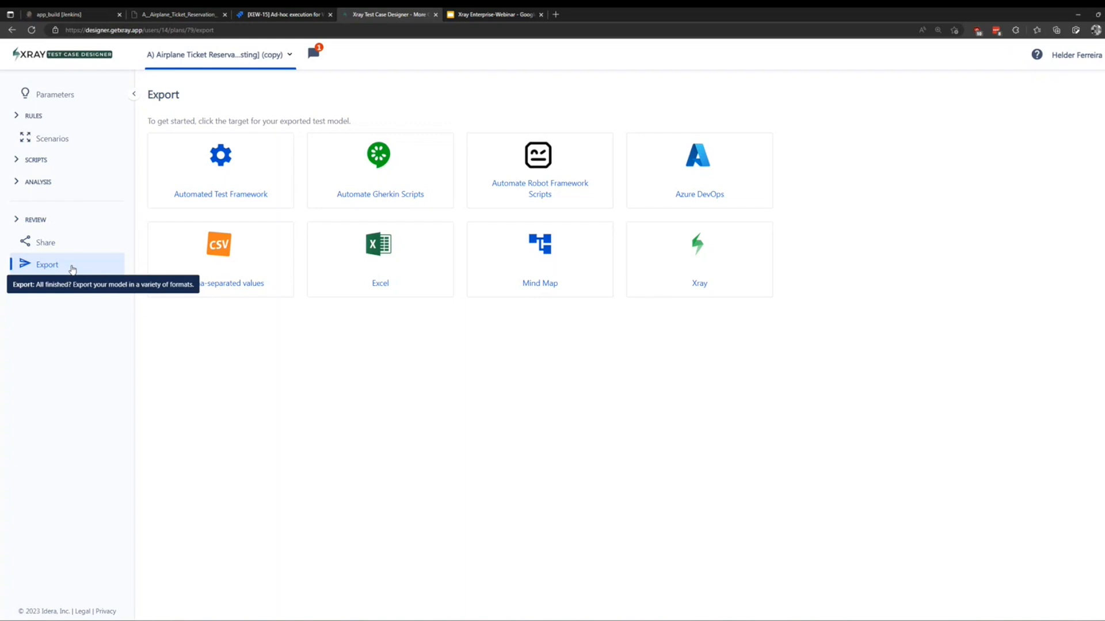
Set the Xray synchronization test name to Webinar_test_A_{#} and choose the Jira project.
{"action": "left_click", "coordinate": [91, 289]}
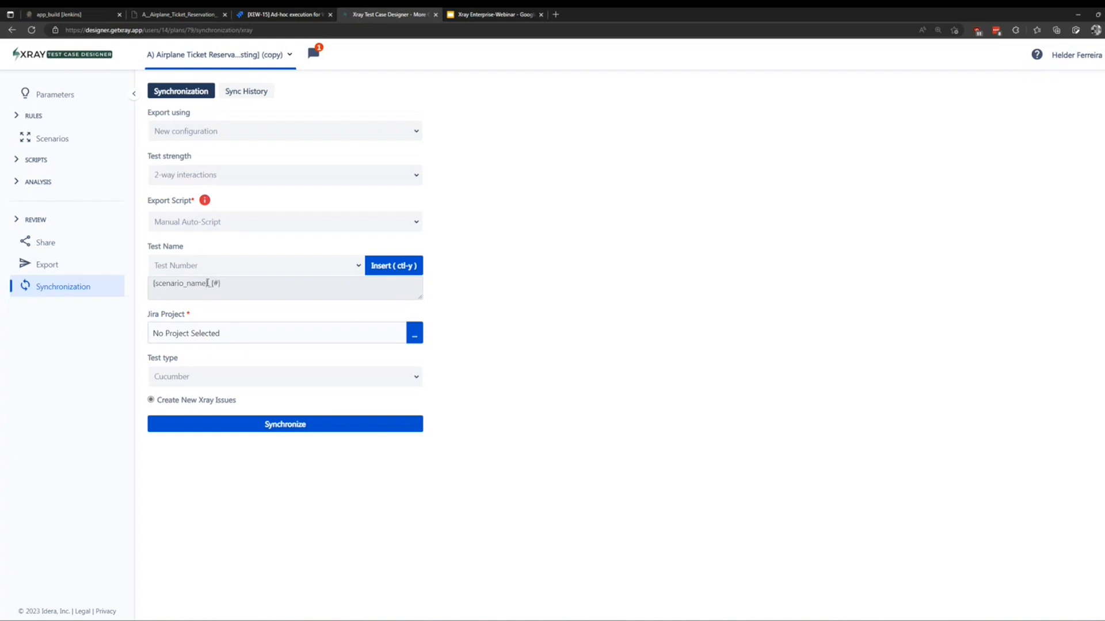
{"action": "left_click_drag", "start_coordinate": [208, 283], "coordinate": [153, 284]}
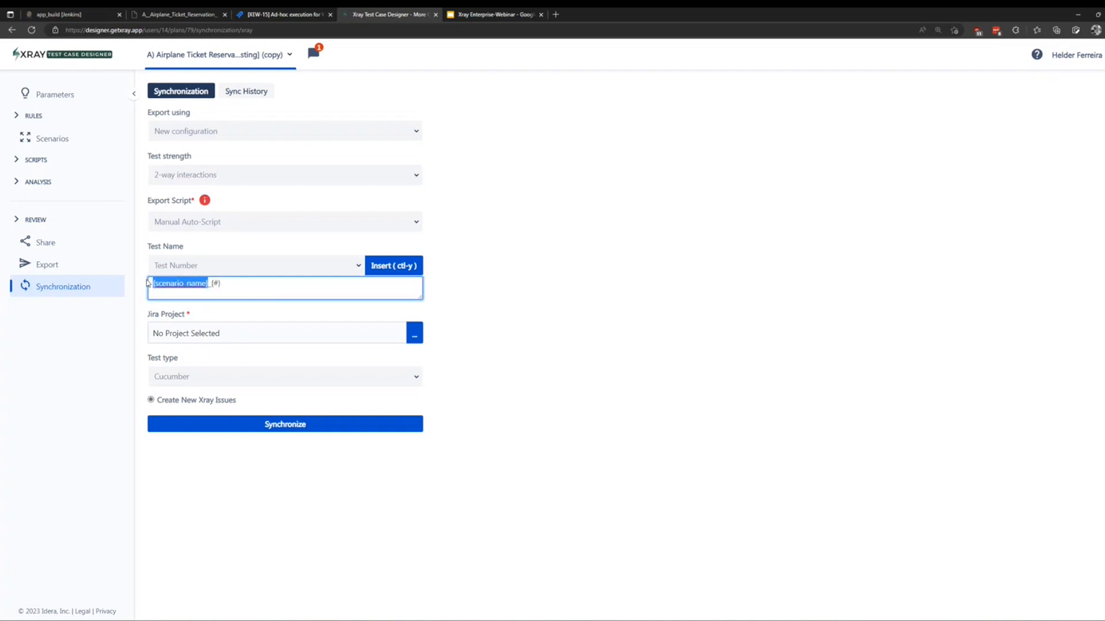
{"action": "type", "text": "Web"}
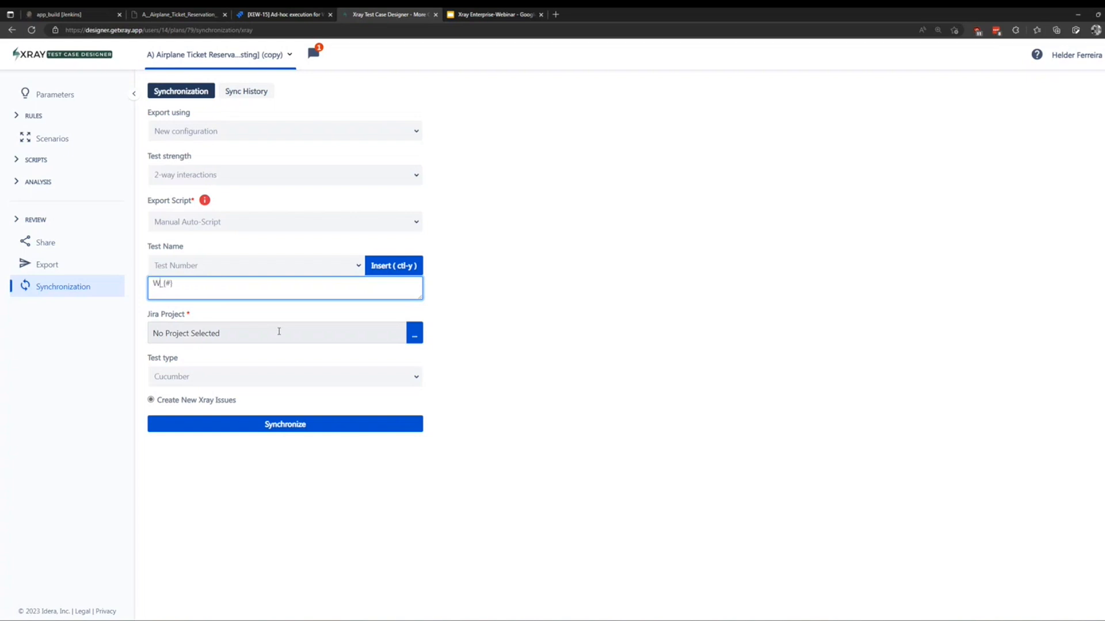
{"action": "type", "text": "inar_test_A"}
{"action": "left_click_drag", "start_coordinate": [226, 284], "coordinate": [209, 284]}
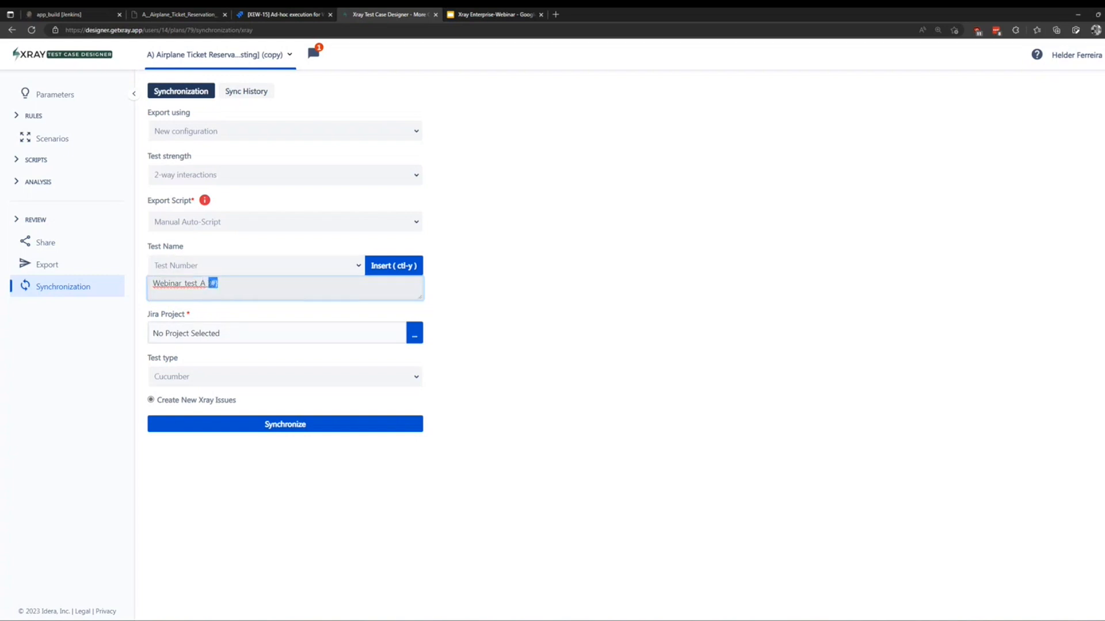
{"action": "left_click", "coordinate": [358, 267]}
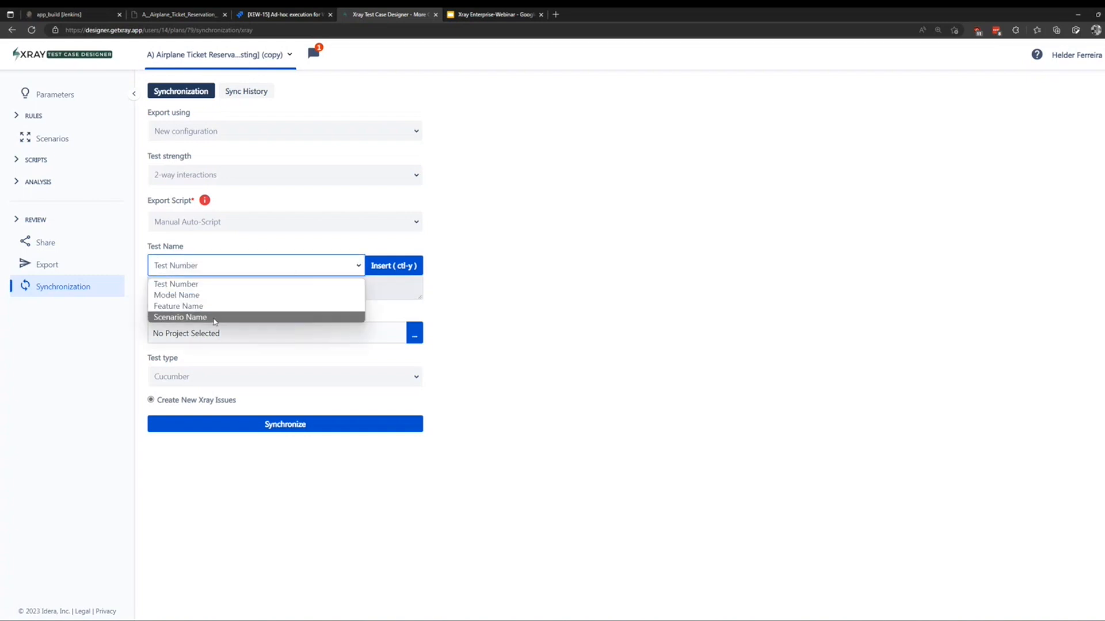
{"action": "left_click", "coordinate": [514, 260]}
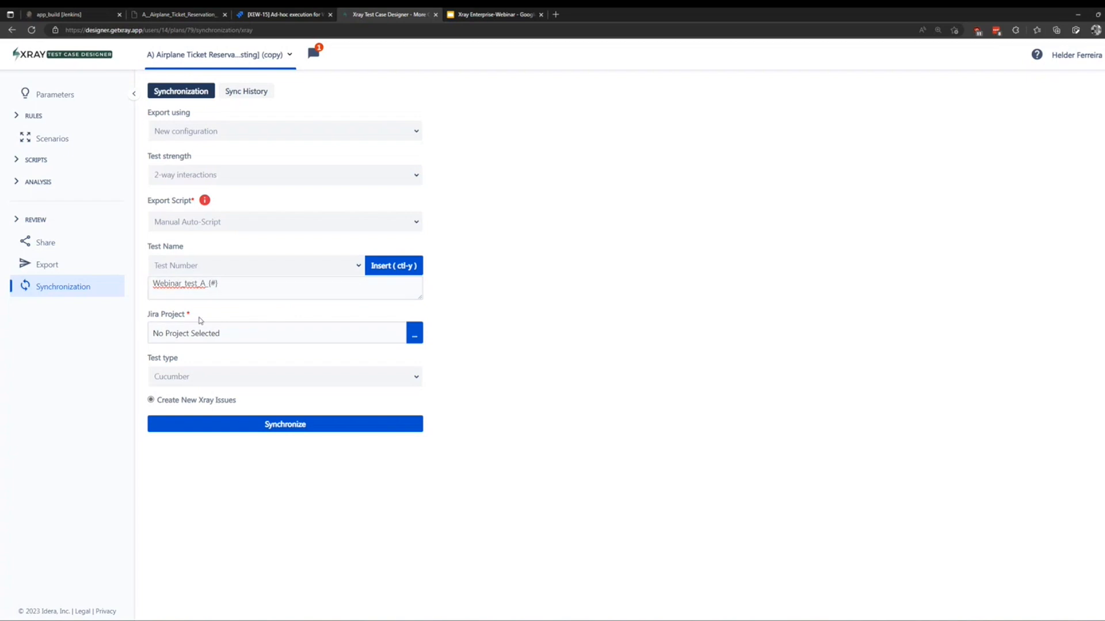
{"action": "left_click", "coordinate": [414, 334]}
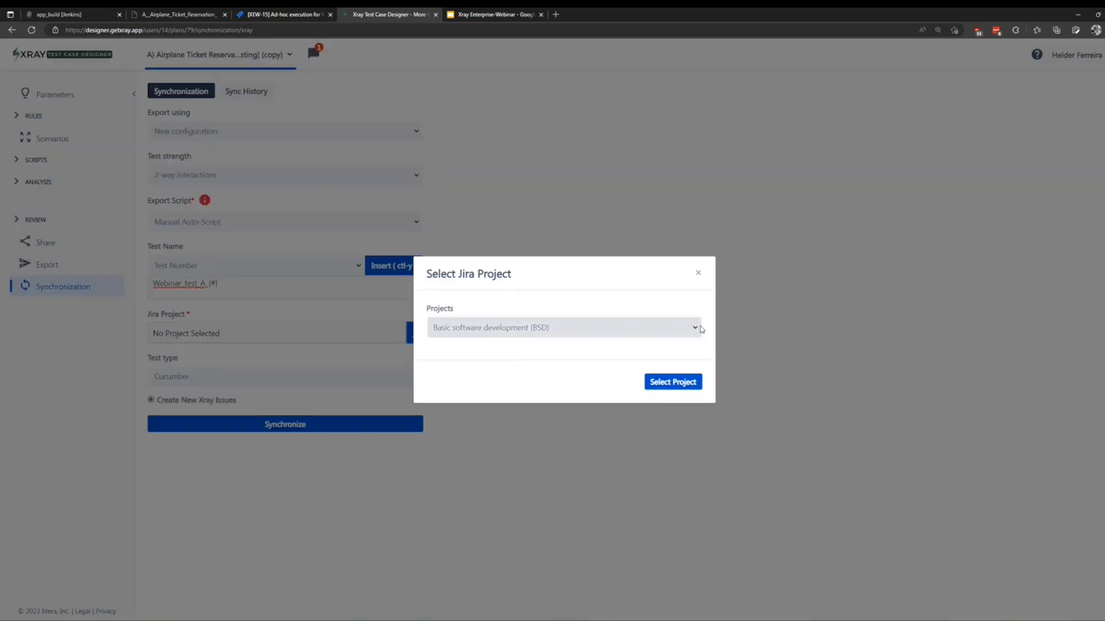
Select XE Webinar (XEW) as the target Jira project.
{"action": "left_click", "coordinate": [696, 327]}
{"action": "scroll", "coordinate": [671, 372], "scroll_direction": "down", "scroll_amount": 1}
{"action": "scroll", "coordinate": [671, 372], "scroll_direction": "down", "scroll_amount": 1}
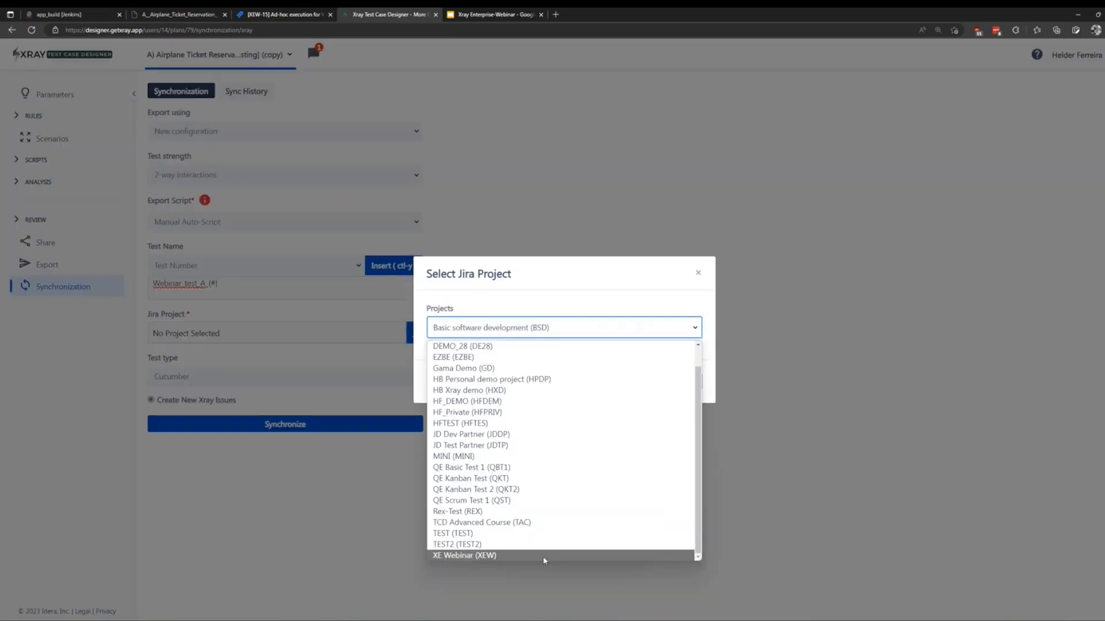
{"action": "left_click", "coordinate": [564, 555]}
{"action": "left_click", "coordinate": [683, 383]}
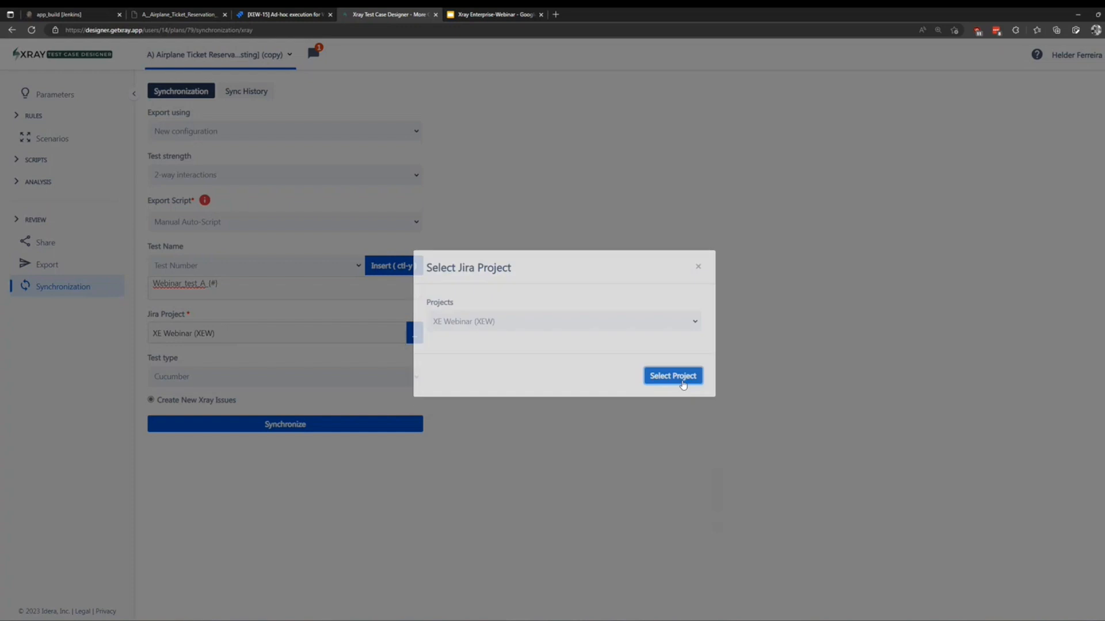
Set the test type to Manual and synchronize the generated tests to Jira.
{"action": "left_click", "coordinate": [416, 378]}
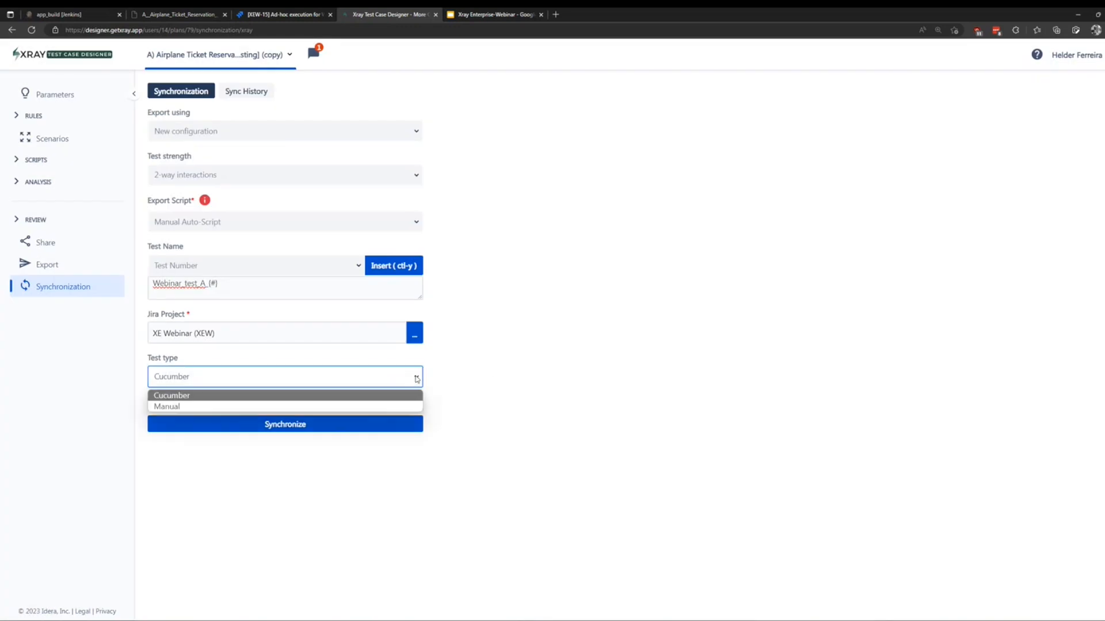
{"action": "left_click", "coordinate": [176, 405]}
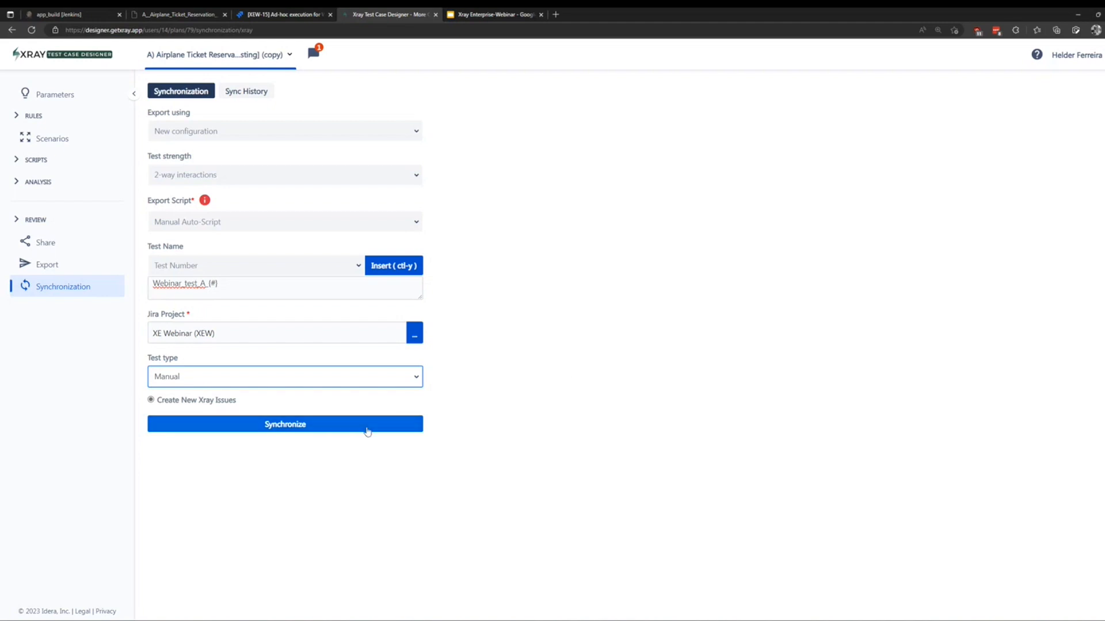
{"action": "left_click", "coordinate": [288, 425]}
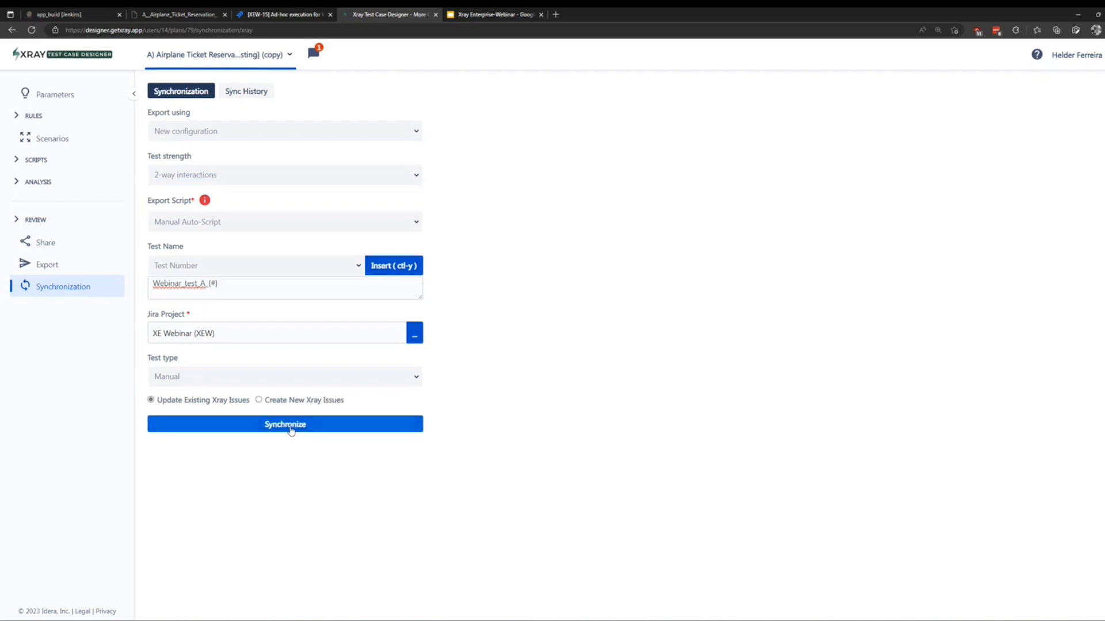
Check Sync History for label TCD_Sync_Model_79, then go to the Jira XEW-15 execution.
{"action": "left_click", "coordinate": [242, 92]}
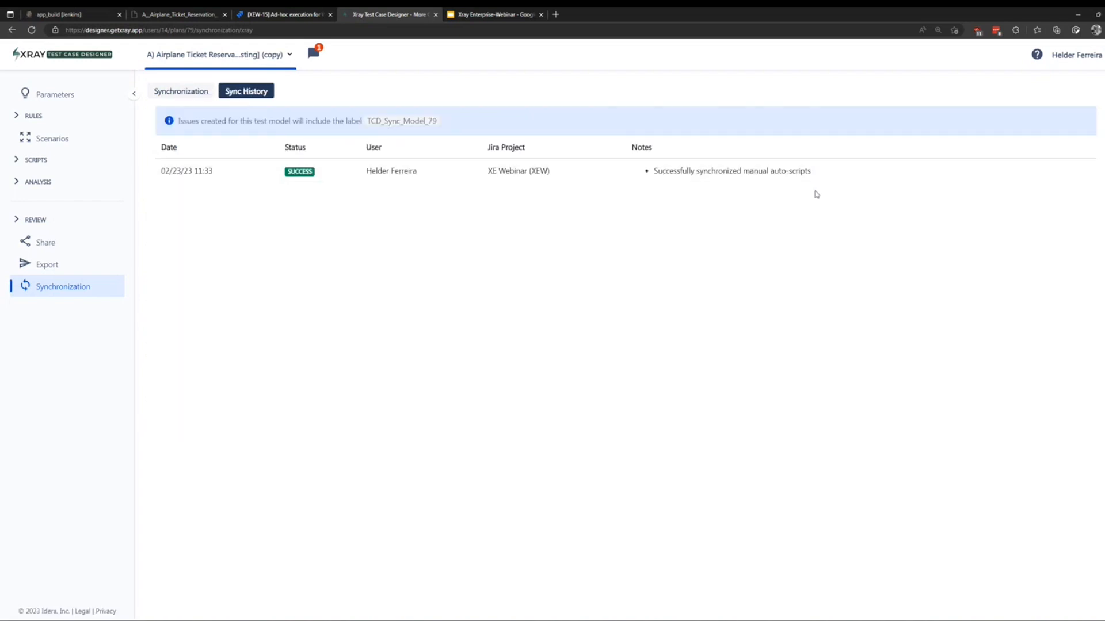
{"action": "double_click", "coordinate": [394, 118]}
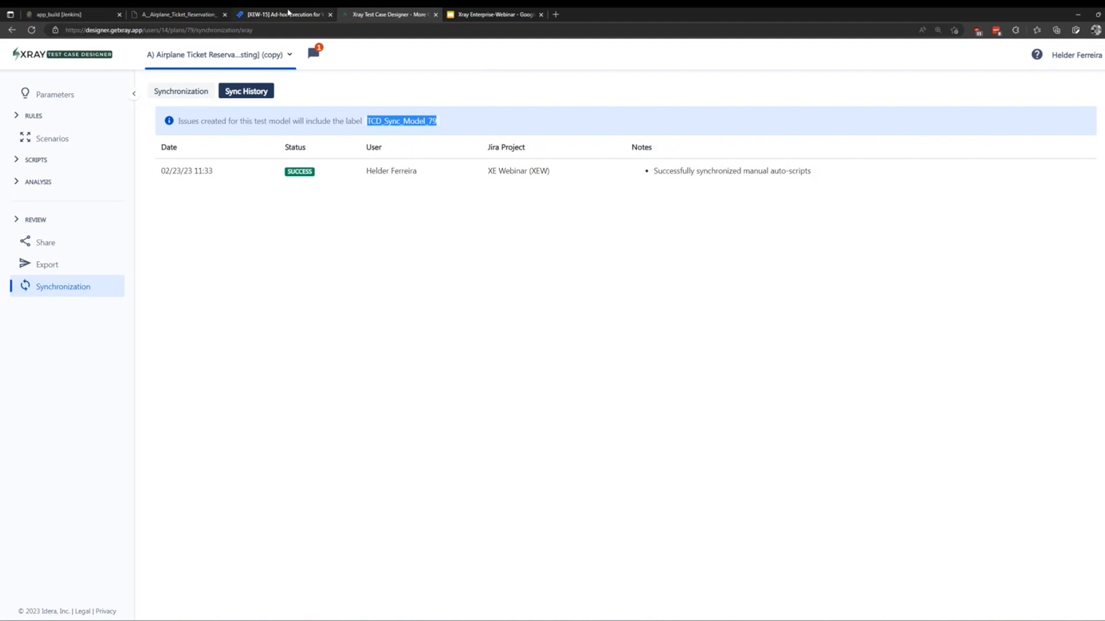
{"action": "mouse_move", "coordinate": [291, 21]}
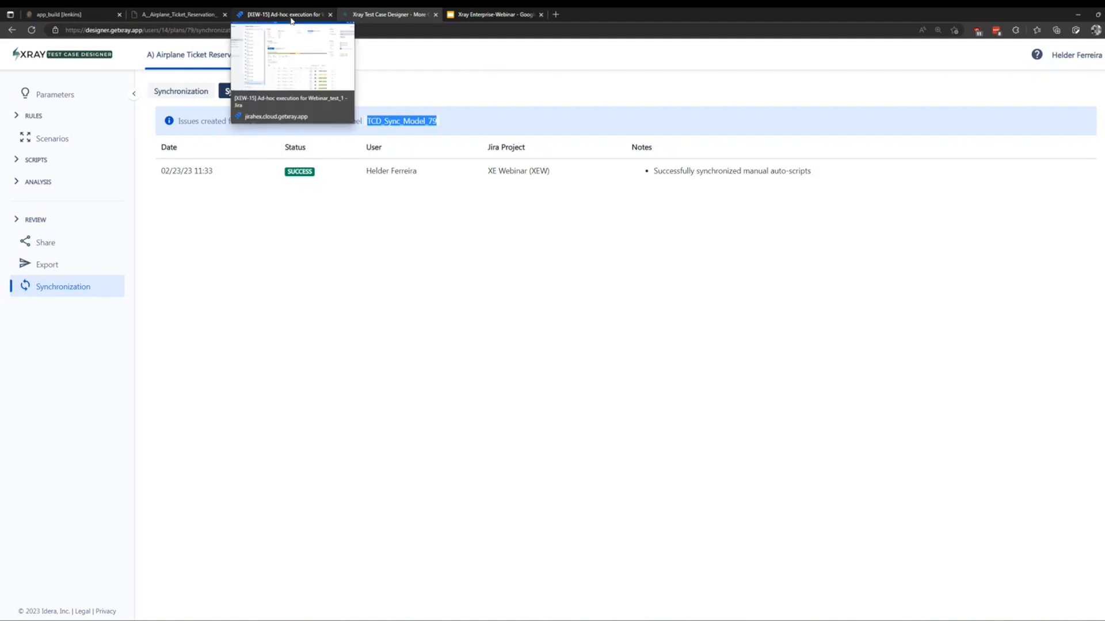
{"action": "left_click", "coordinate": [292, 16]}
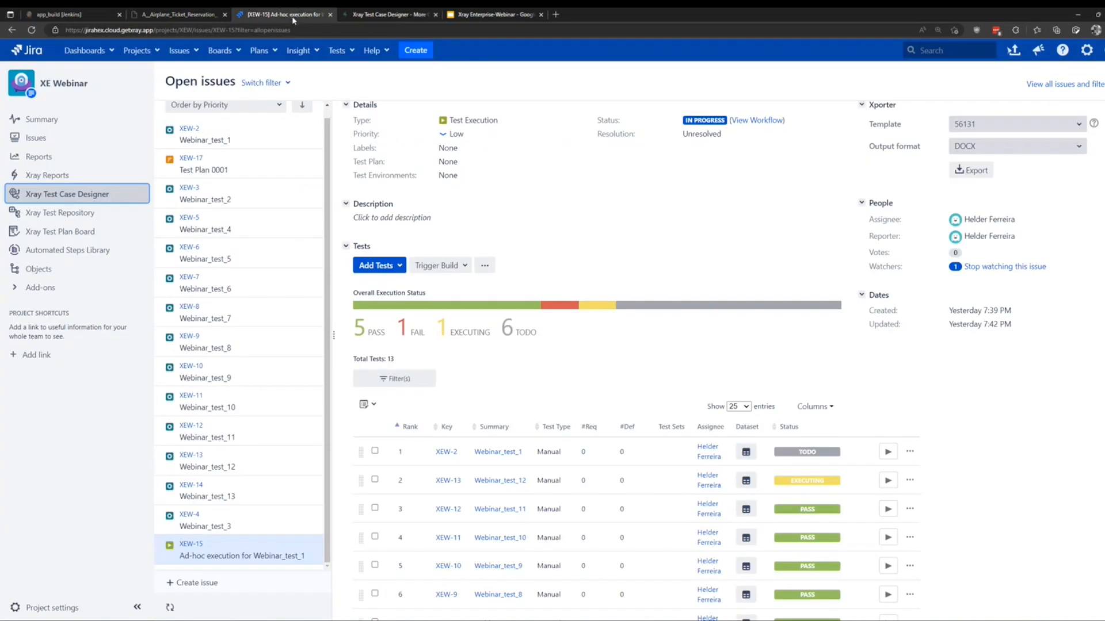
Review the test steps of Webinar_test_4 (XEW-5) in Jira, then return to Test Case Designer.
{"action": "left_click", "coordinate": [32, 30]}
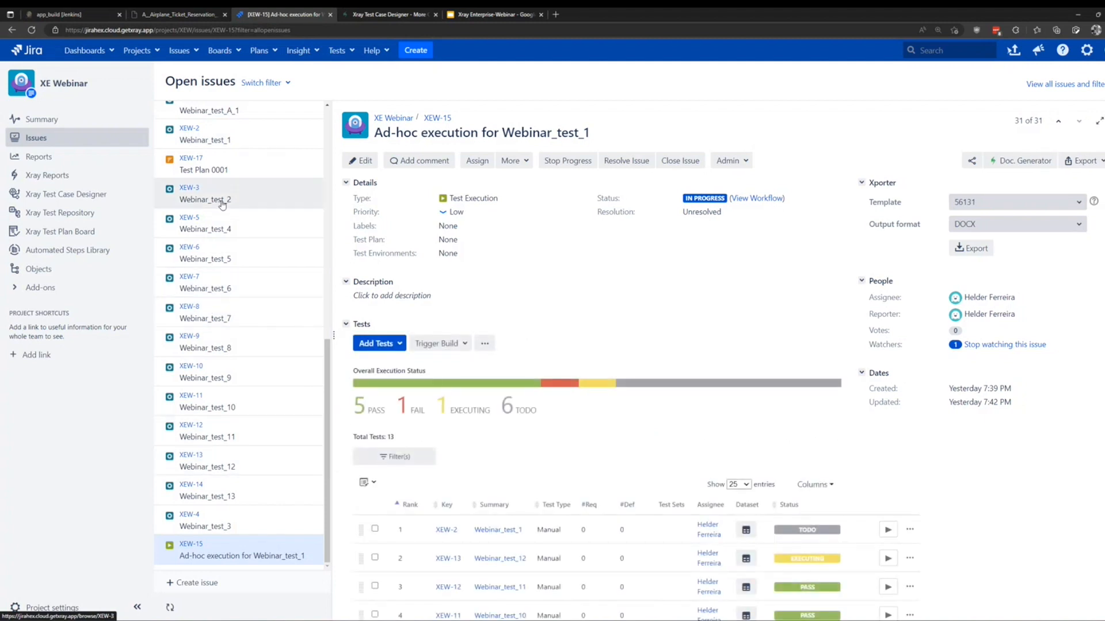
{"action": "left_click", "coordinate": [228, 226]}
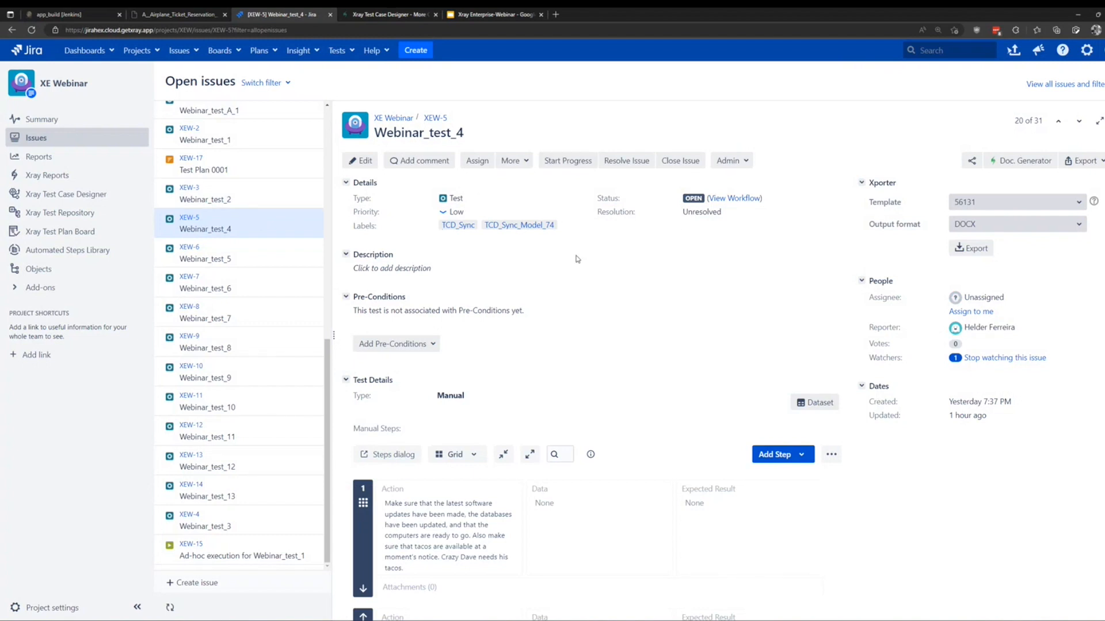
{"action": "scroll", "coordinate": [581, 259], "scroll_direction": "down", "scroll_amount": 4}
{"action": "scroll", "coordinate": [566, 235], "scroll_direction": "down", "scroll_amount": 3}
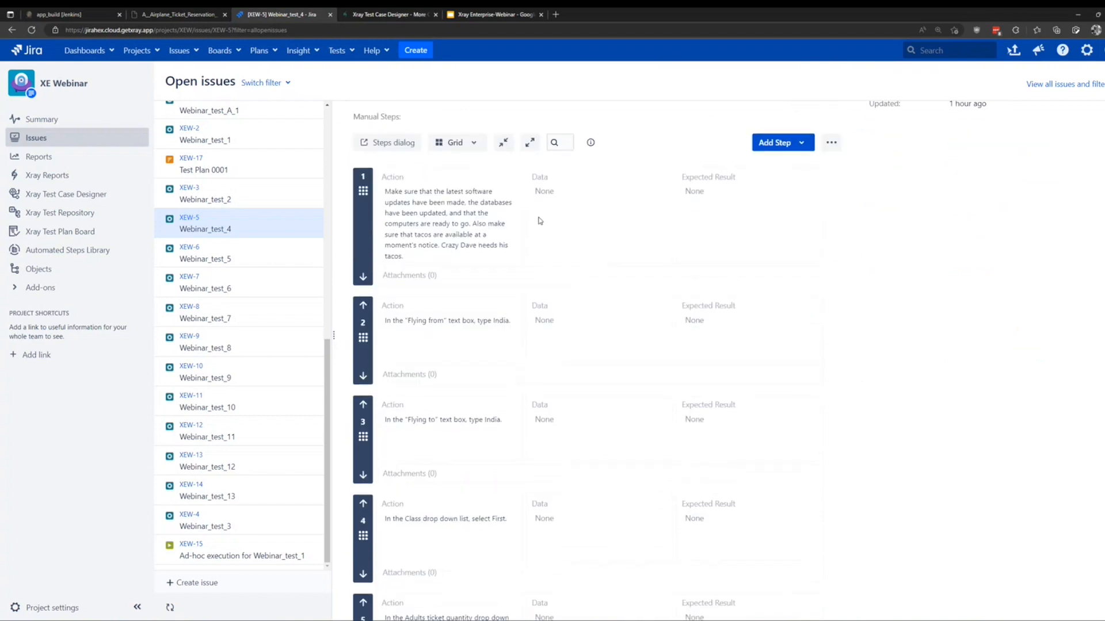
{"action": "scroll", "coordinate": [883, 262], "scroll_direction": "down", "scroll_amount": 9}
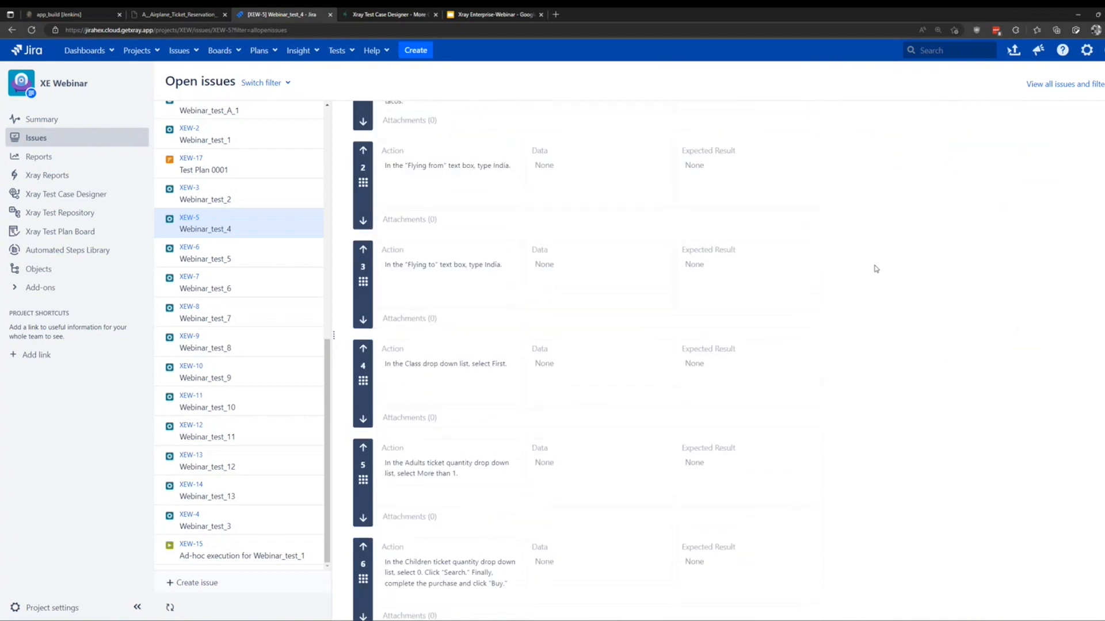
{"action": "scroll", "coordinate": [871, 272], "scroll_direction": "down", "scroll_amount": 3}
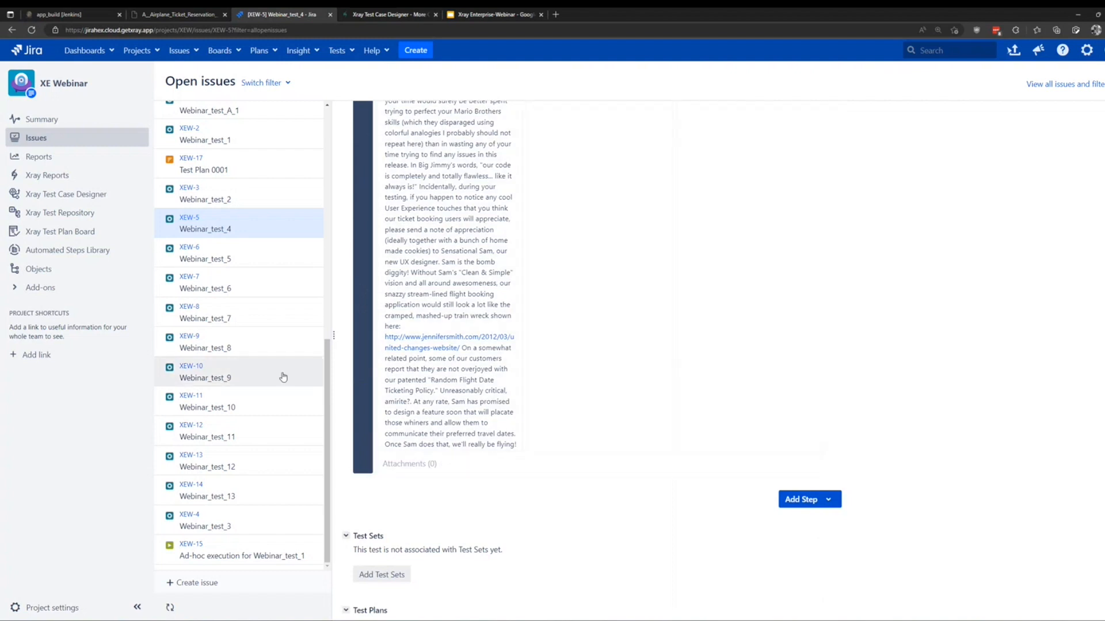
{"action": "scroll", "coordinate": [647, 414], "scroll_direction": "up", "scroll_amount": 9}
{"action": "scroll", "coordinate": [647, 414], "scroll_direction": "up", "scroll_amount": 1}
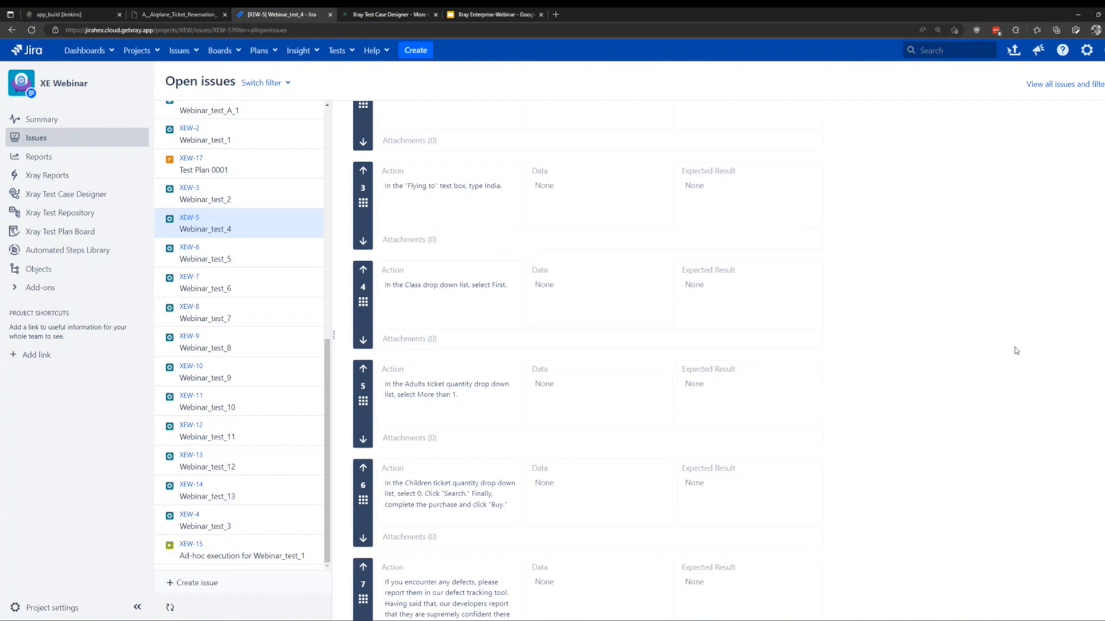
{"action": "scroll", "coordinate": [1007, 353], "scroll_direction": "up", "scroll_amount": 2}
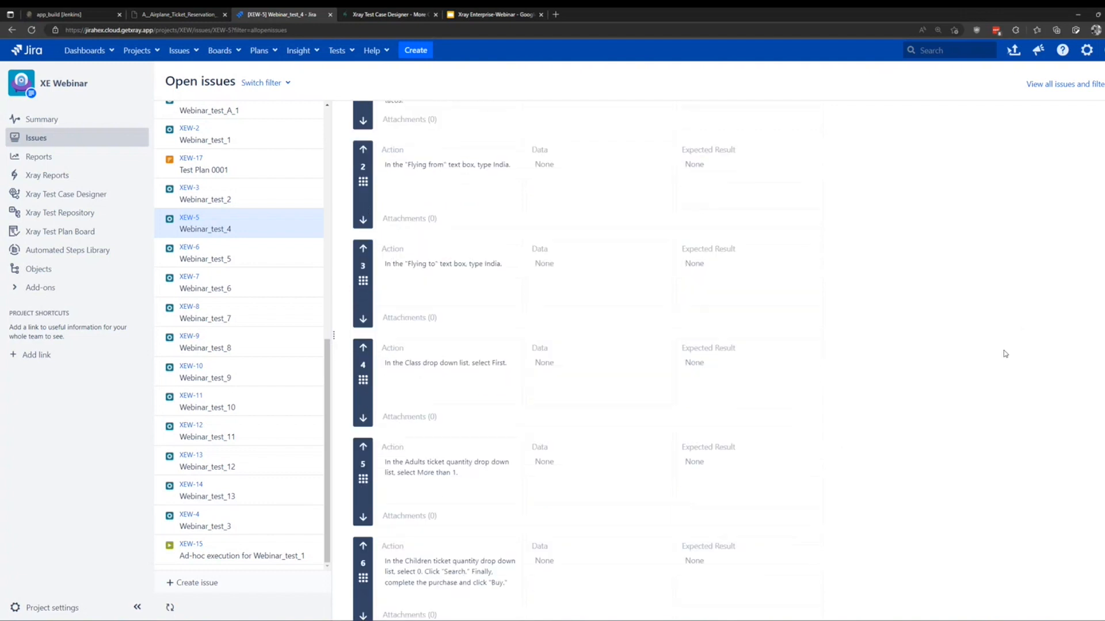
{"action": "left_click", "coordinate": [398, 14]}
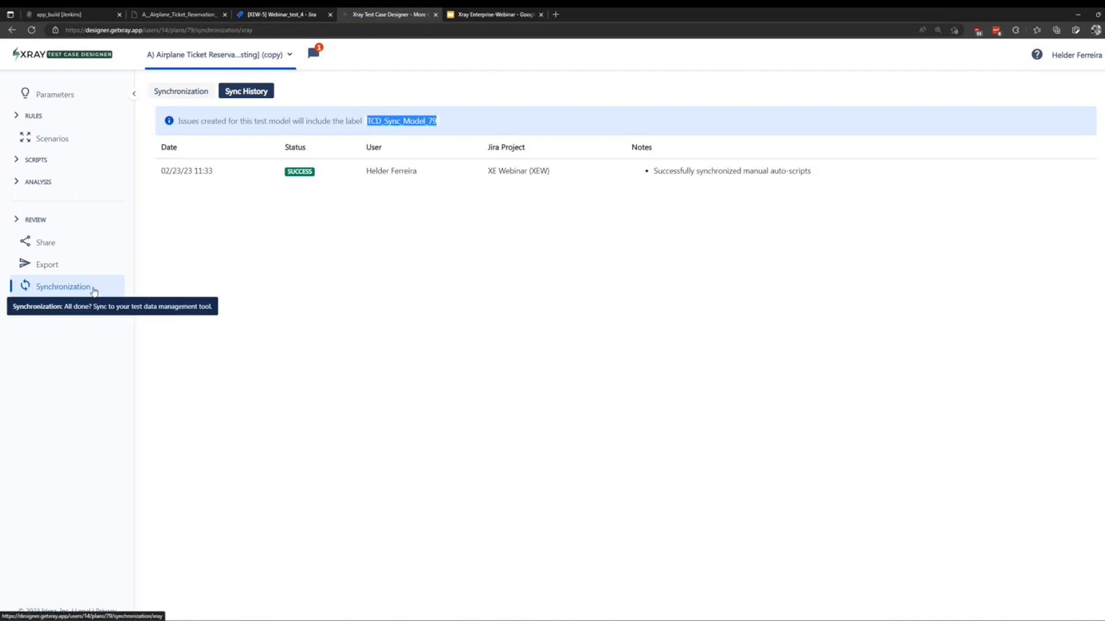
View the airplane ticket model's revision history, listing revisions 1 through 10.
{"action": "left_click", "coordinate": [175, 92]}
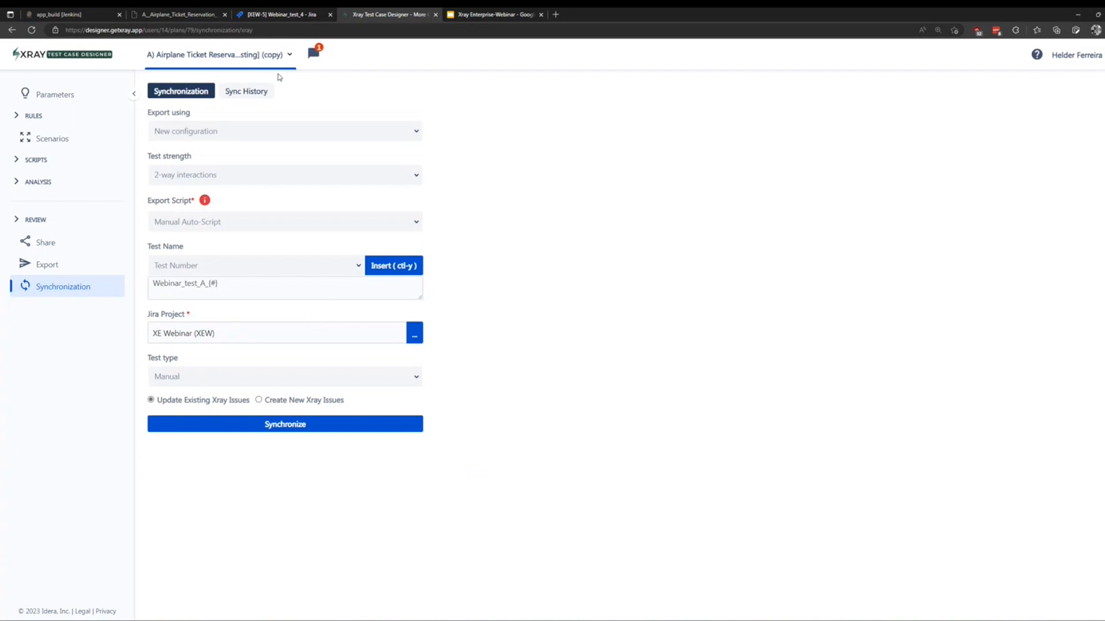
{"action": "left_click", "coordinate": [290, 55]}
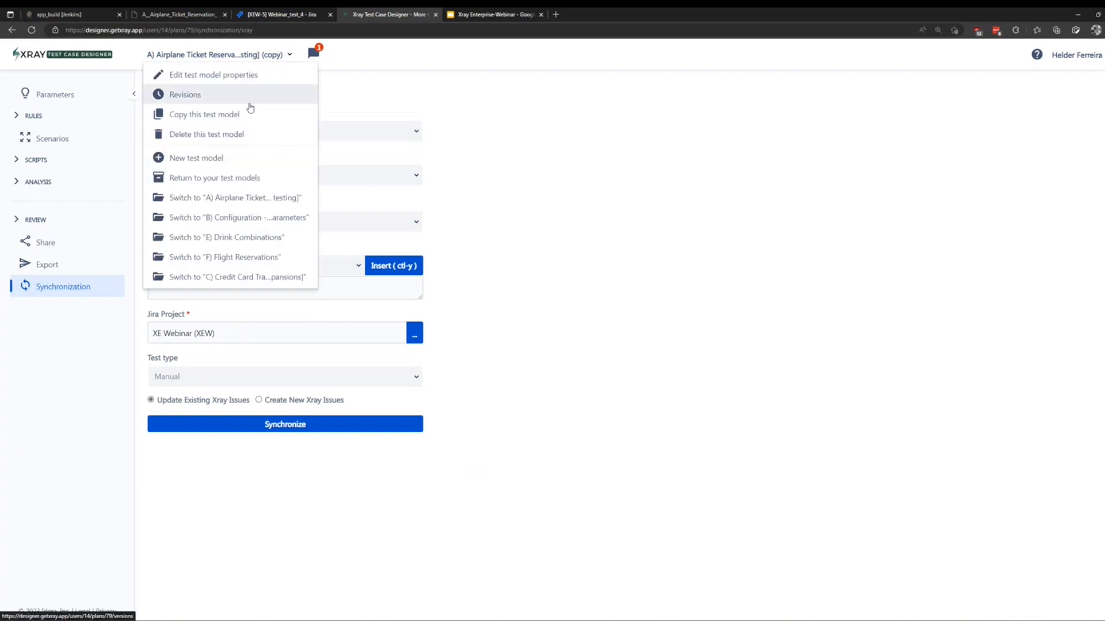
{"action": "left_click", "coordinate": [217, 95]}
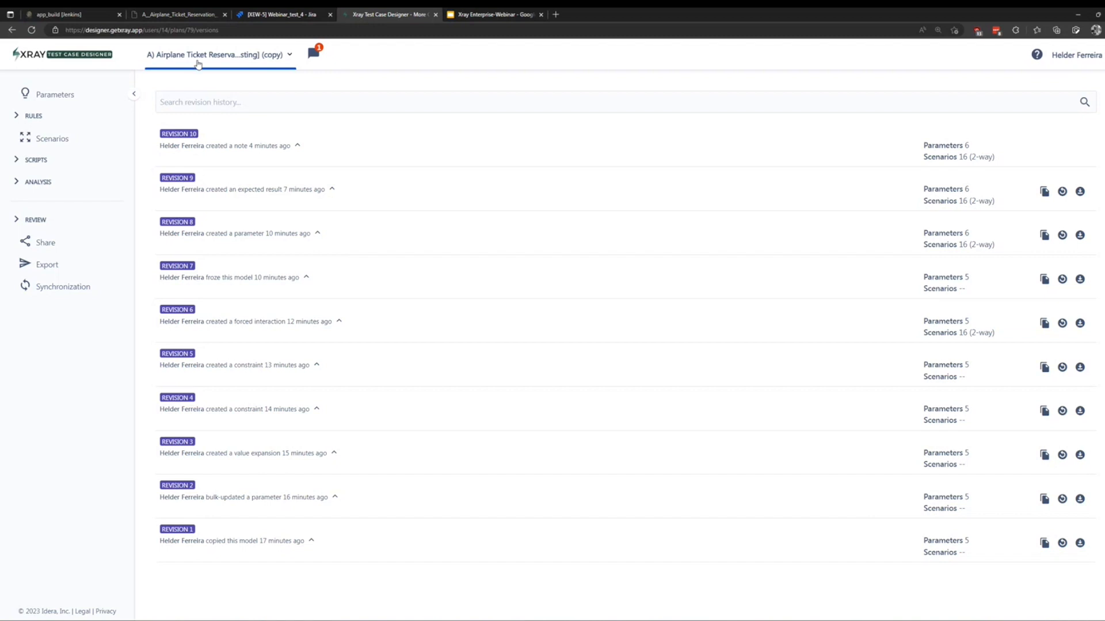
{"action": "left_click", "coordinate": [200, 16]}
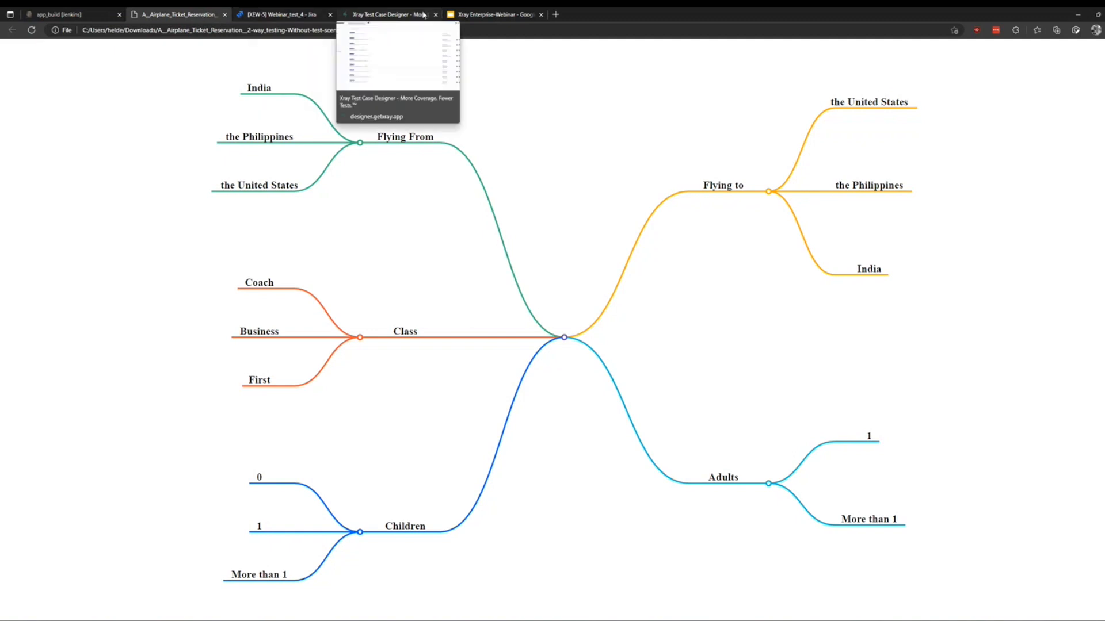
{"action": "left_click", "coordinate": [380, 14]}
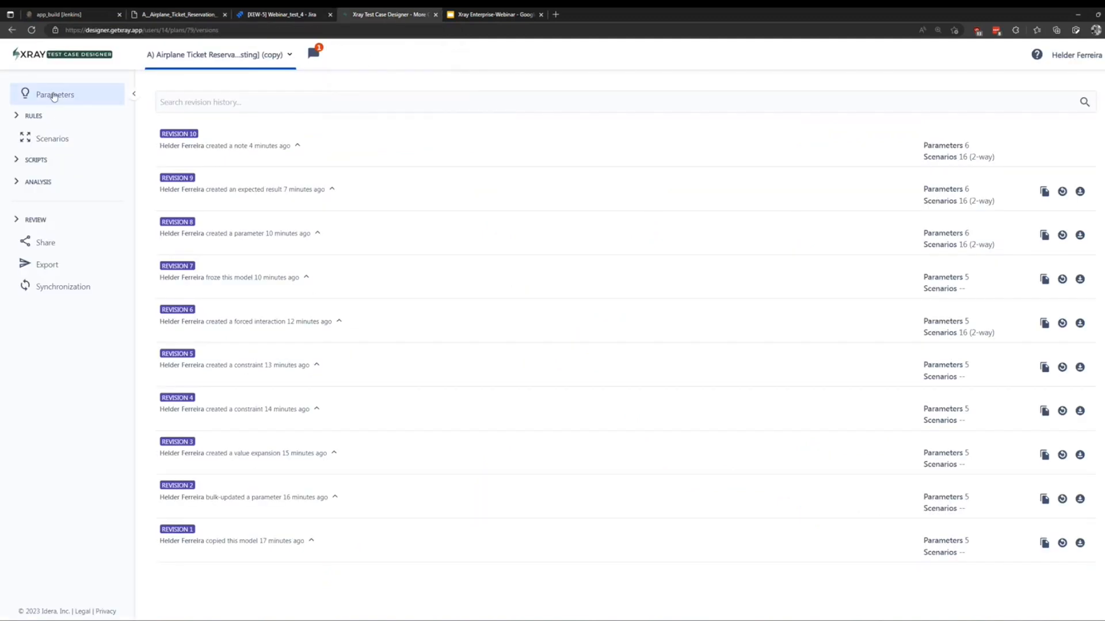
{"action": "left_click", "coordinate": [41, 56]}
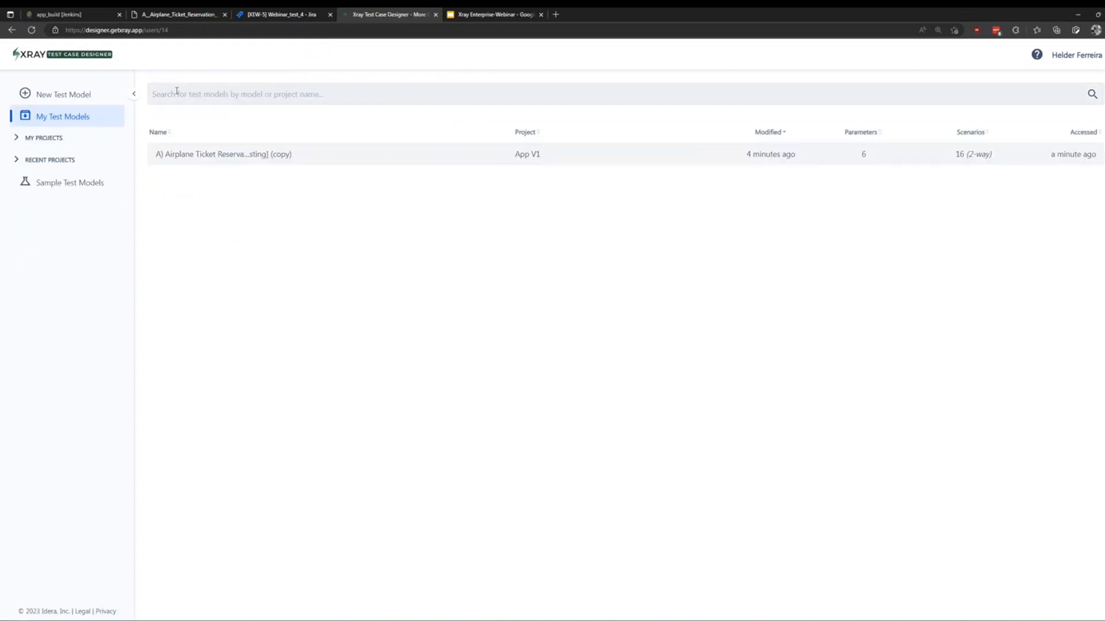
Create a test model named mindmap_model by importing the airplane reservation OPML file.
{"action": "left_click", "coordinate": [80, 95]}
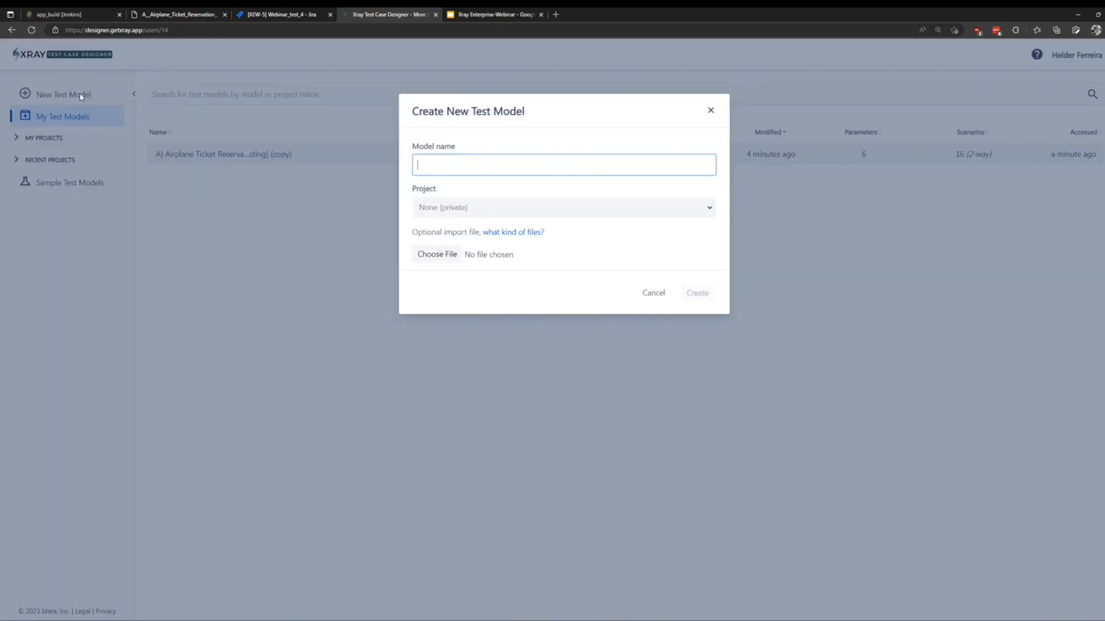
{"action": "left_click", "coordinate": [438, 253]}
{"action": "left_click", "coordinate": [276, 106]}
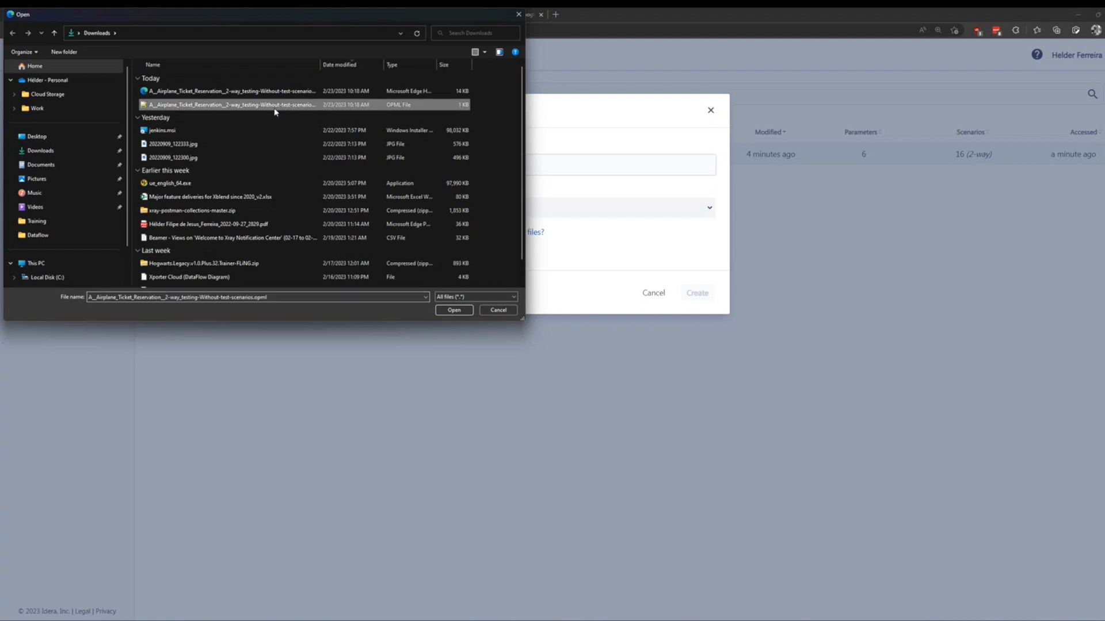
{"action": "left_click", "coordinate": [454, 311]}
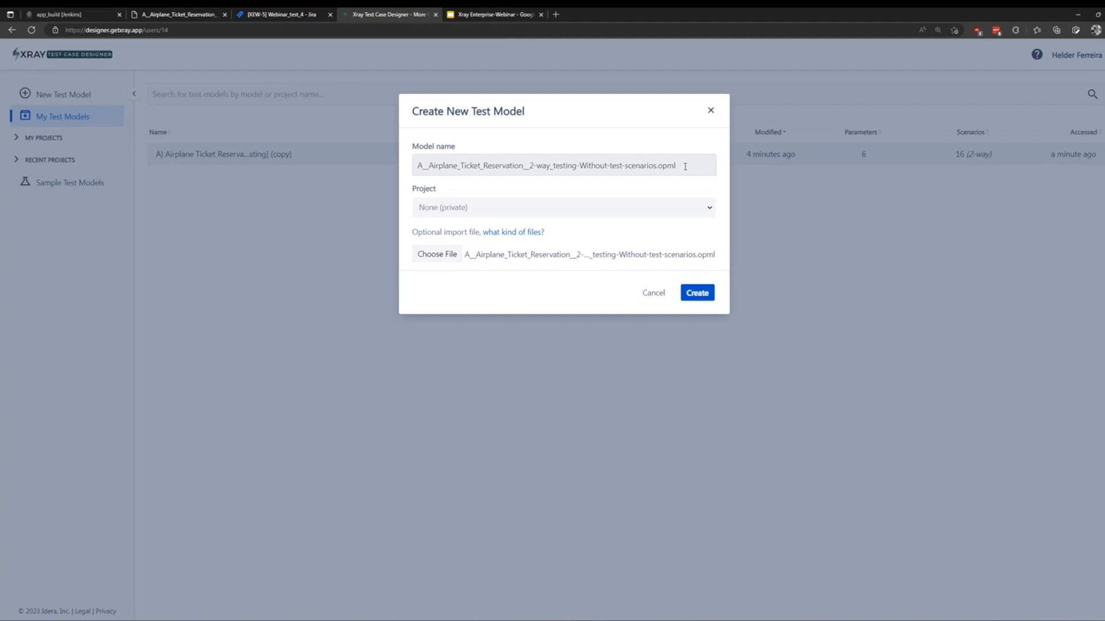
{"action": "left_click_drag", "start_coordinate": [686, 166], "coordinate": [416, 172]}
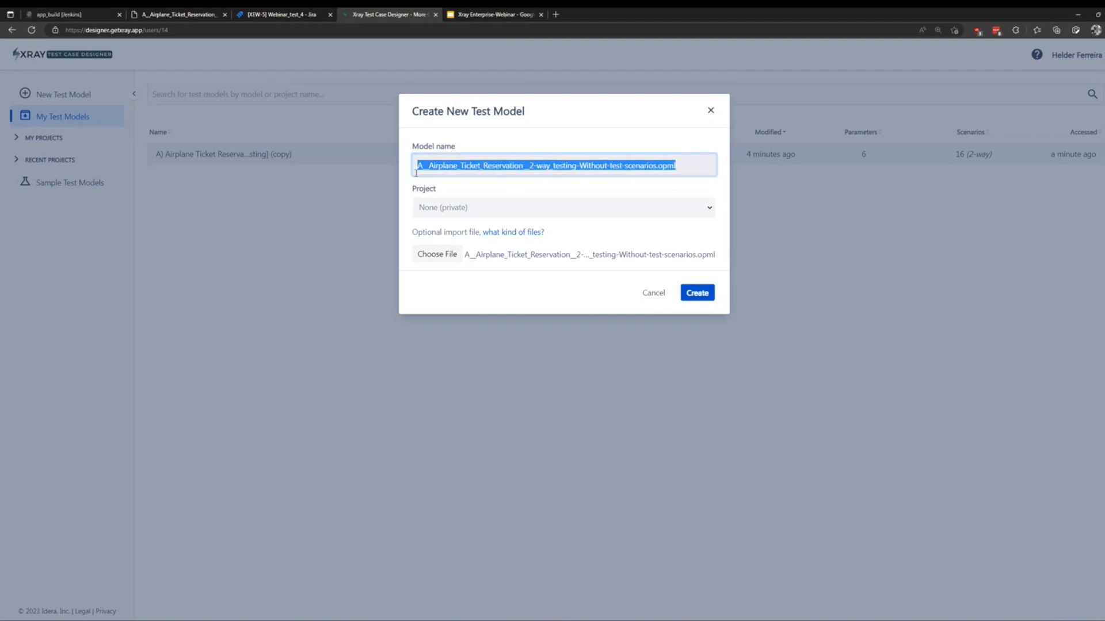
{"action": "type", "text": "mindmap_"}
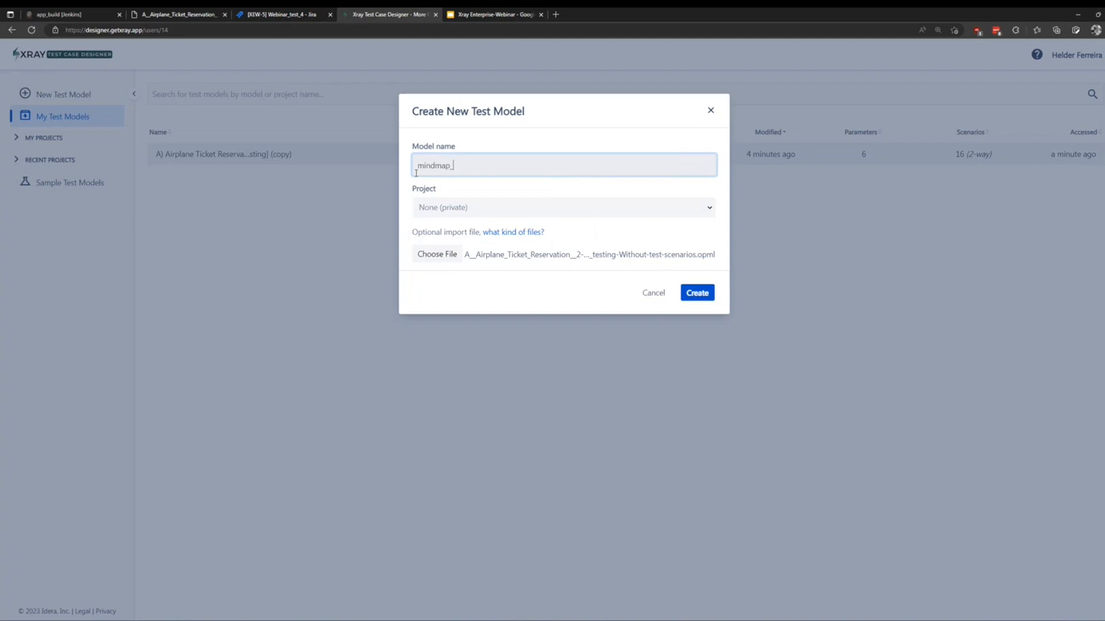
{"action": "type", "text": "model"}
{"action": "left_click", "coordinate": [686, 296]}
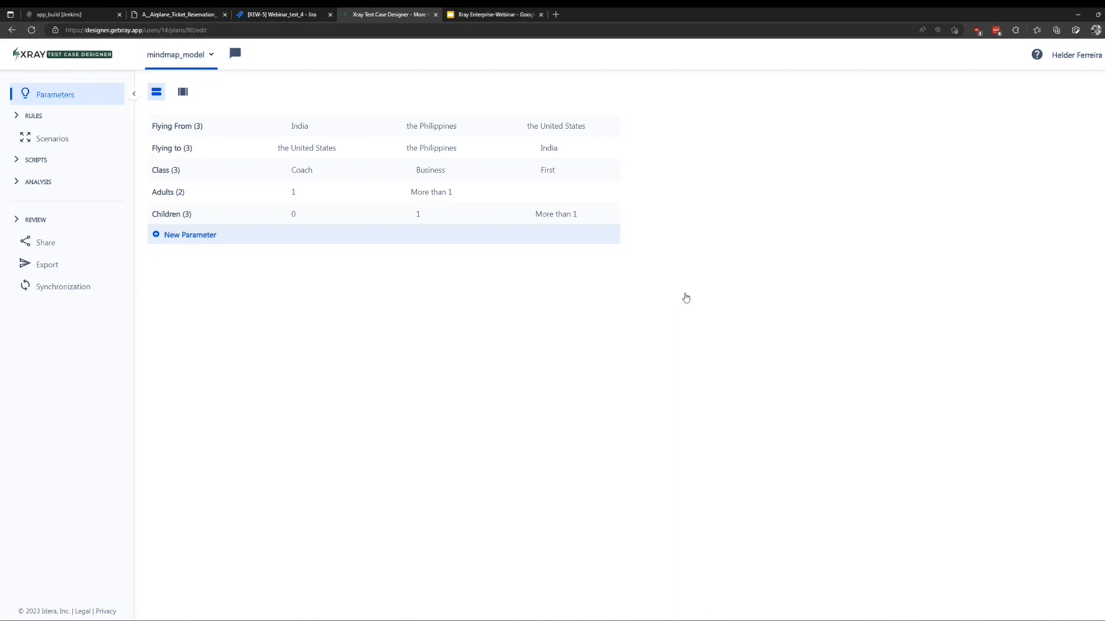
{"action": "mouse_move", "coordinate": [334, 217]}
Add a parameter named meal with the single value Vegatarian.
{"action": "left_click", "coordinate": [175, 238]}
{"action": "type", "text": "meal"}
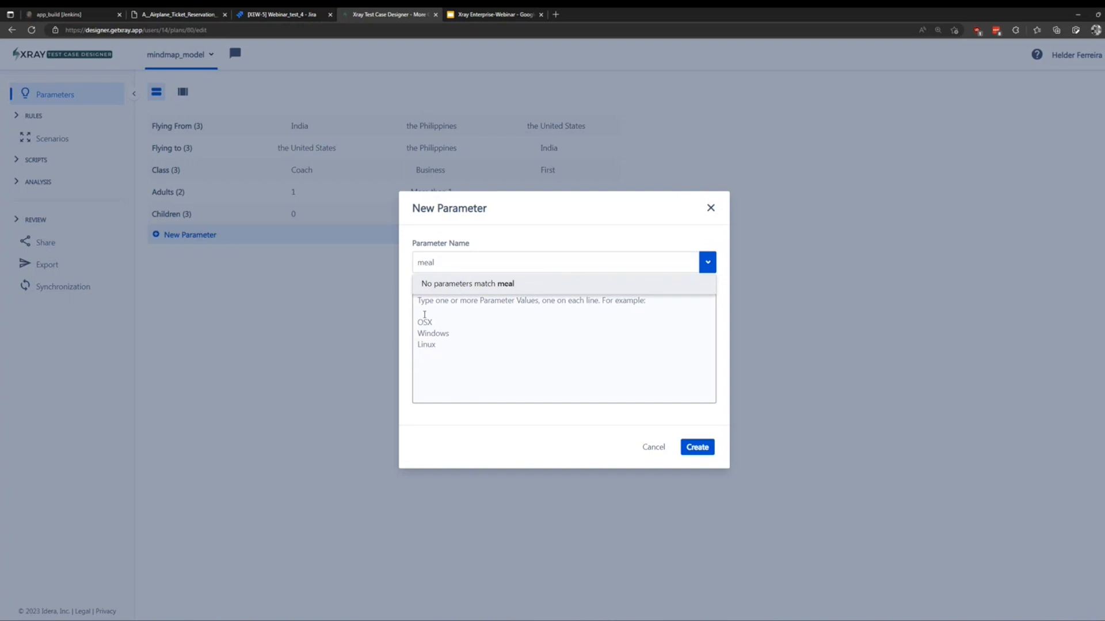
{"action": "left_click", "coordinate": [487, 354]}
{"action": "type", "text": "Vegatarian"}
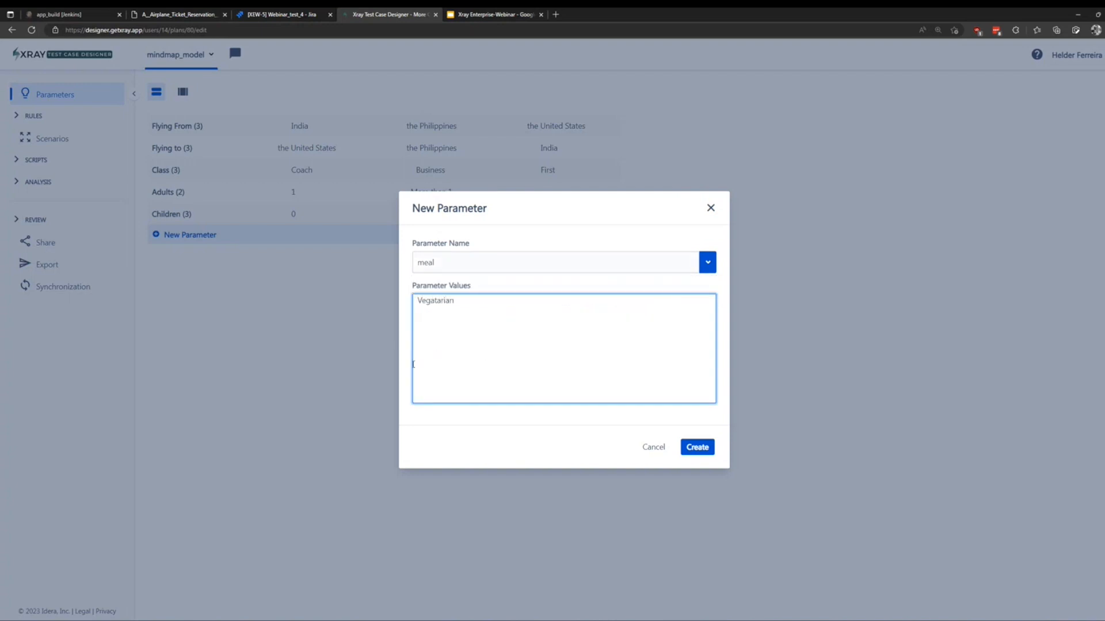
{"action": "left_click", "coordinate": [693, 452]}
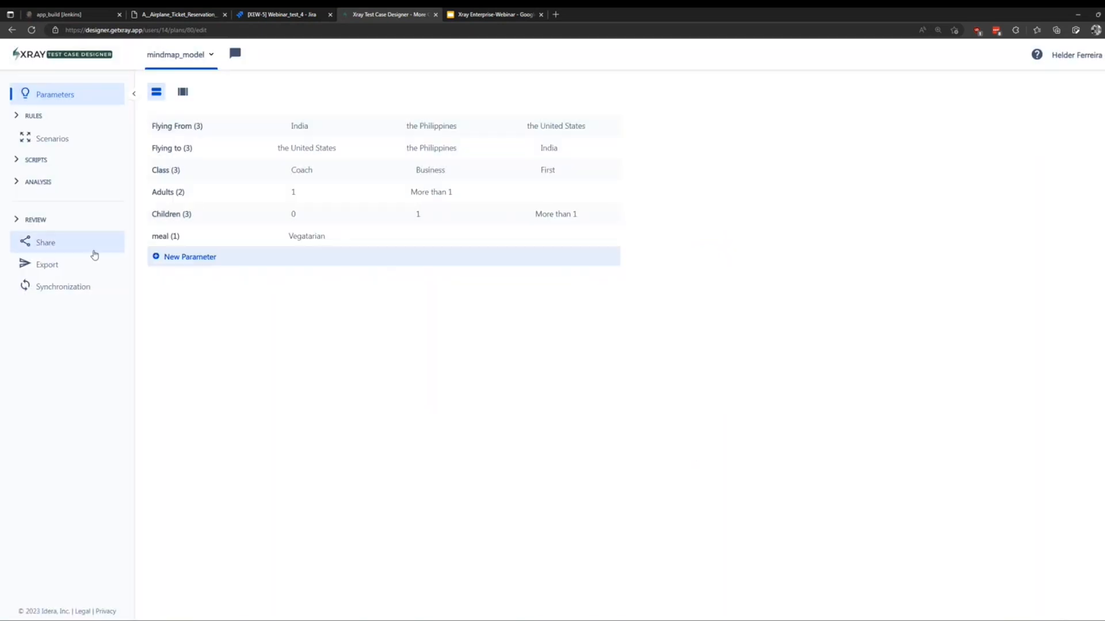
{"action": "left_click", "coordinate": [29, 223]}
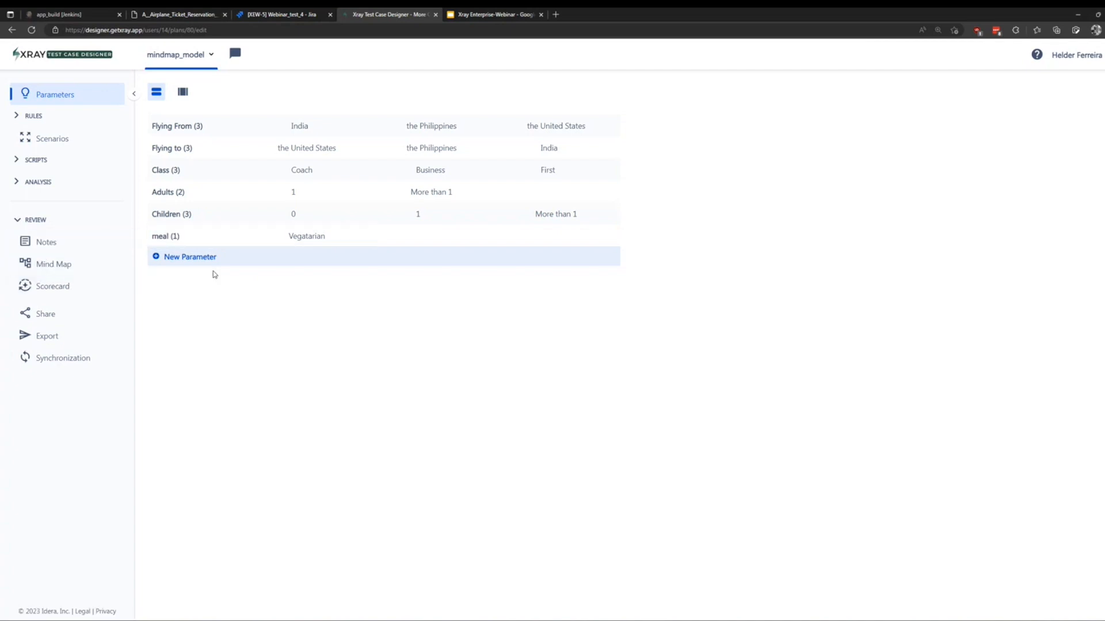
Show mindmap_model as a mind map with its new meal branch, then return to Jira.
{"action": "left_click", "coordinate": [86, 269]}
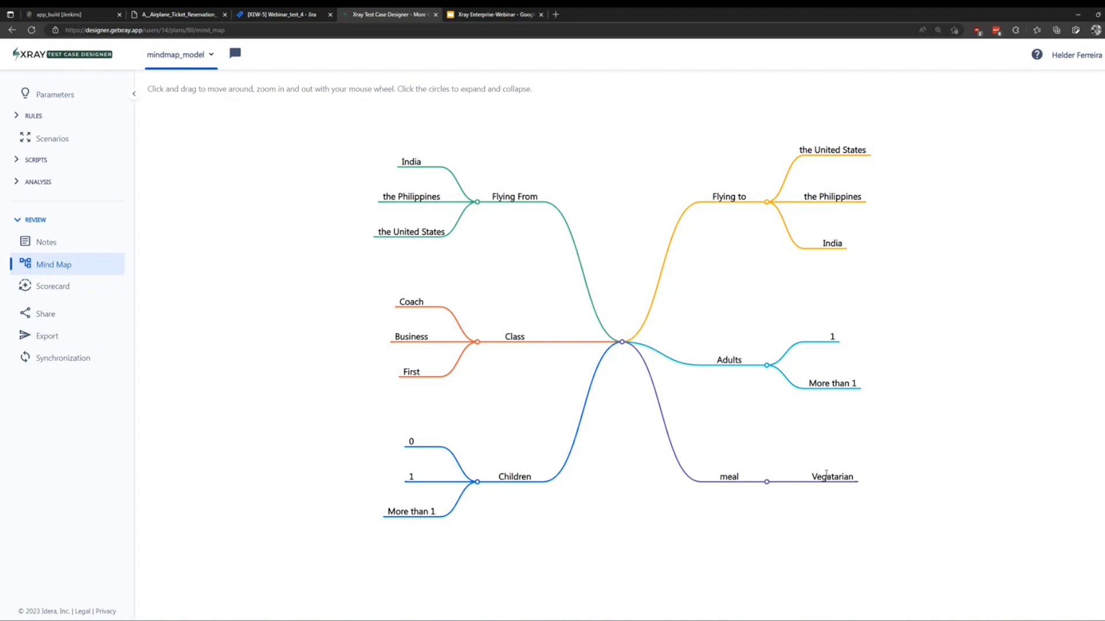
{"action": "left_click", "coordinate": [282, 16]}
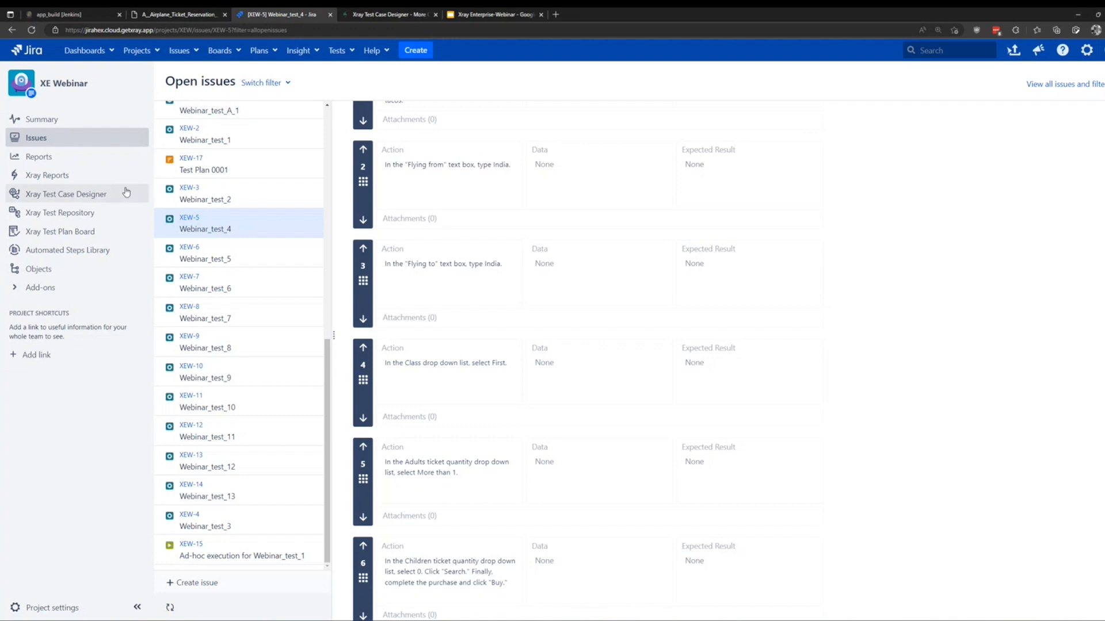
Generate the Xray Test Runs Report for project XEW, listing 13 test runs.
{"action": "left_click", "coordinate": [89, 176]}
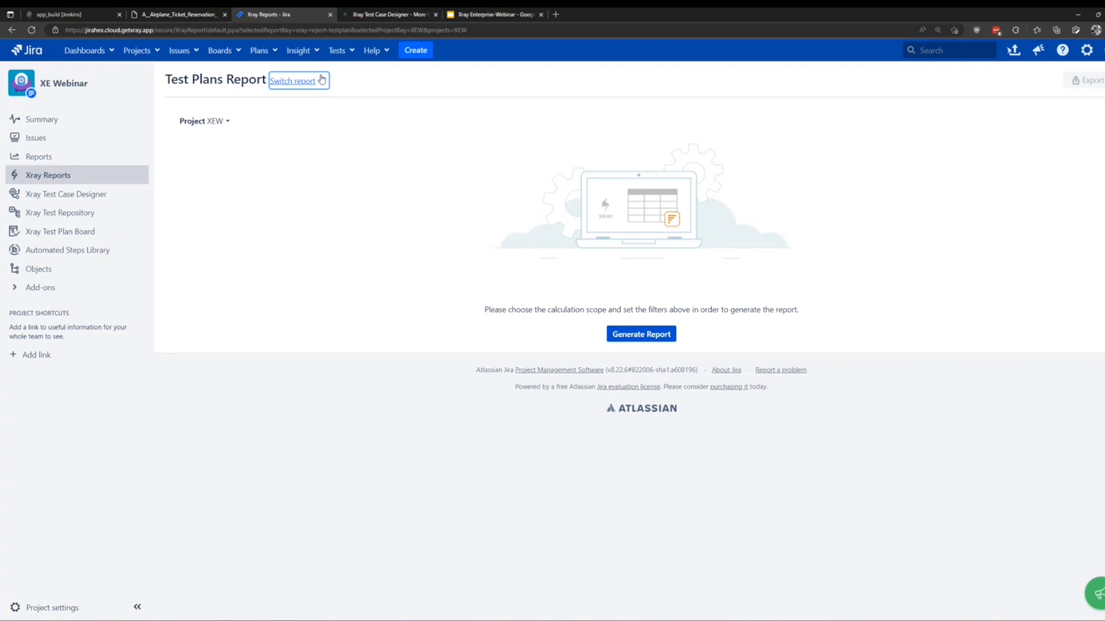
{"action": "left_click", "coordinate": [305, 83]}
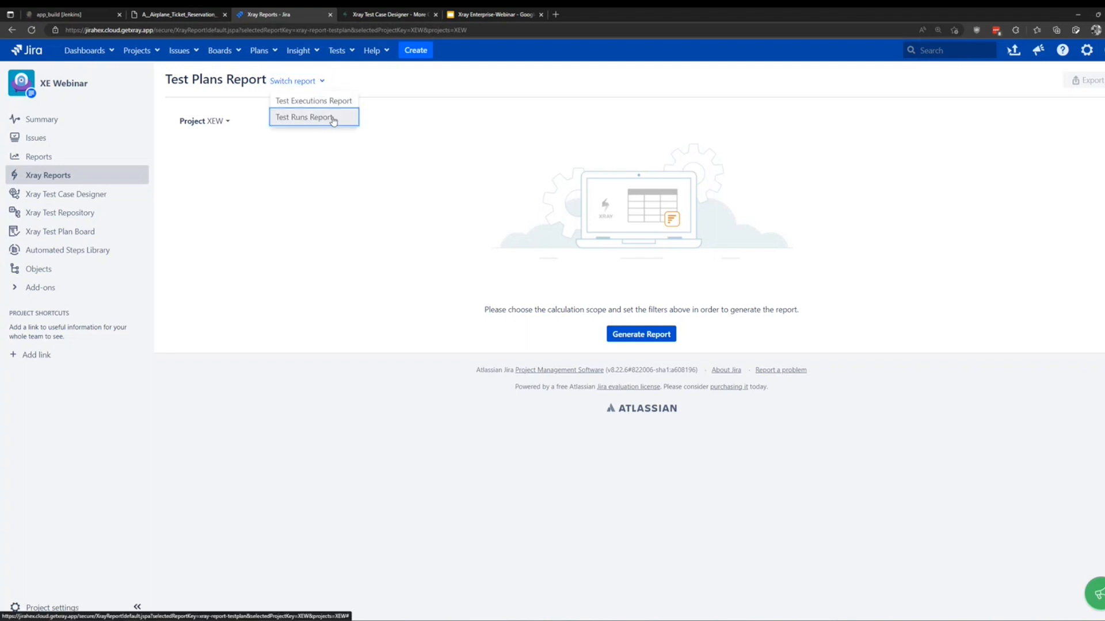
{"action": "left_click", "coordinate": [325, 118]}
{"action": "left_click", "coordinate": [622, 339]}
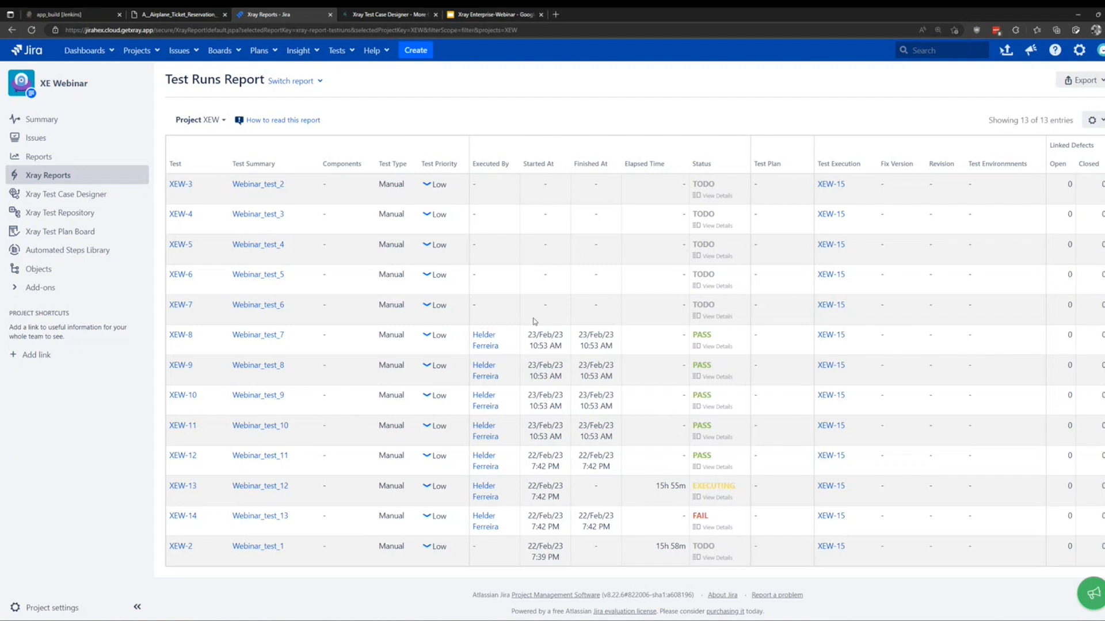
{"action": "left_click", "coordinate": [223, 123]}
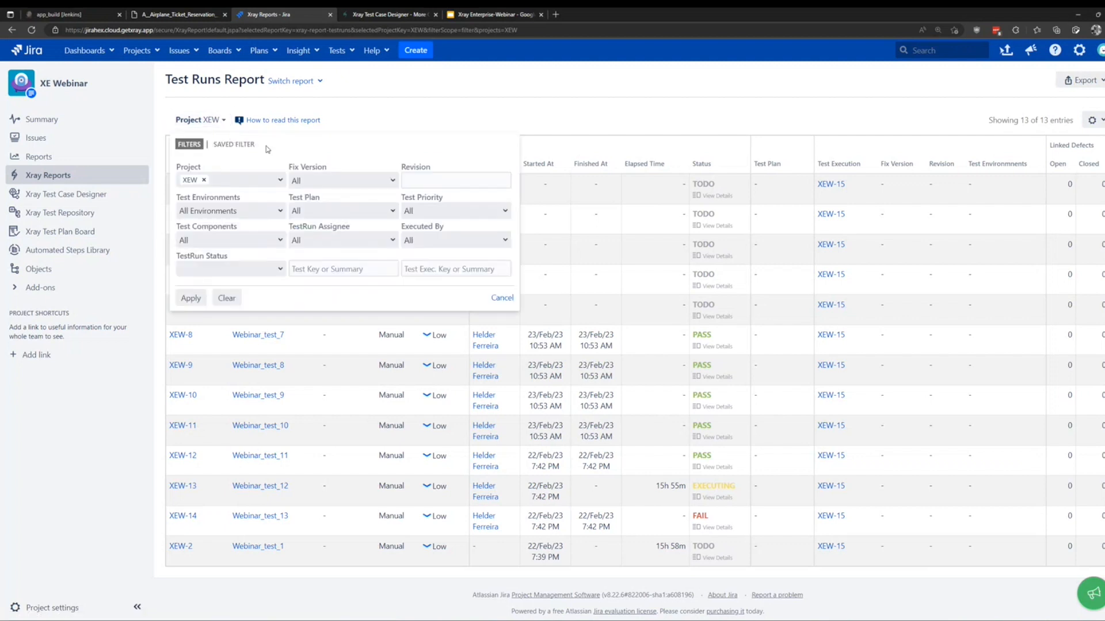
{"action": "left_click", "coordinate": [281, 183]}
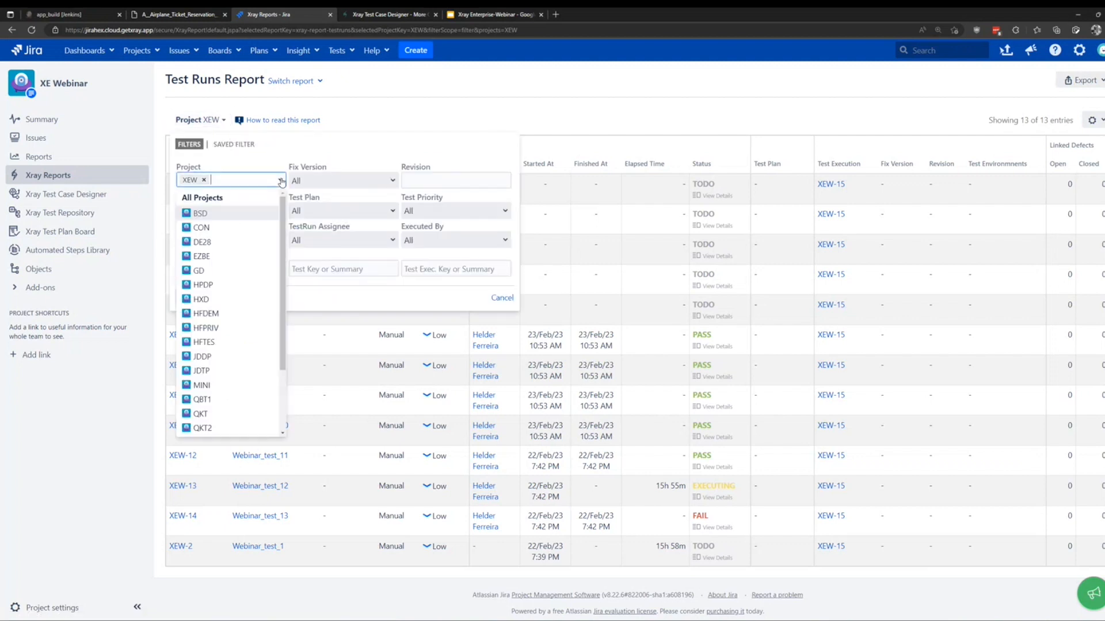
{"action": "scroll", "coordinate": [234, 368], "scroll_direction": "down", "scroll_amount": 5}
{"action": "left_click", "coordinate": [197, 414]}
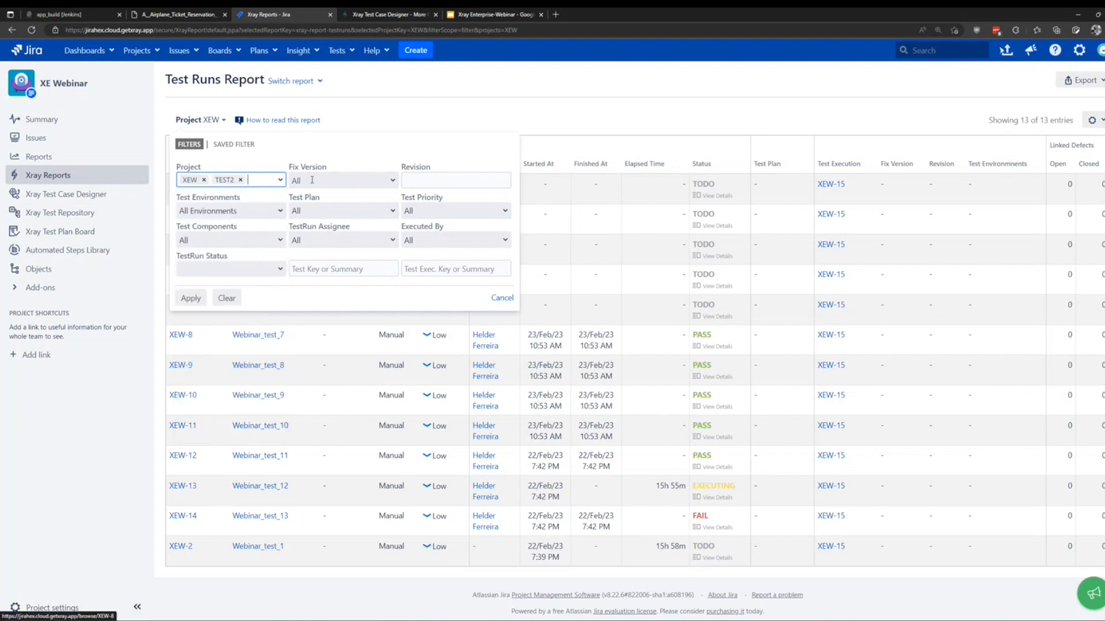
{"action": "left_click", "coordinate": [281, 182]}
{"action": "scroll", "coordinate": [239, 396], "scroll_direction": "down", "scroll_amount": 2}
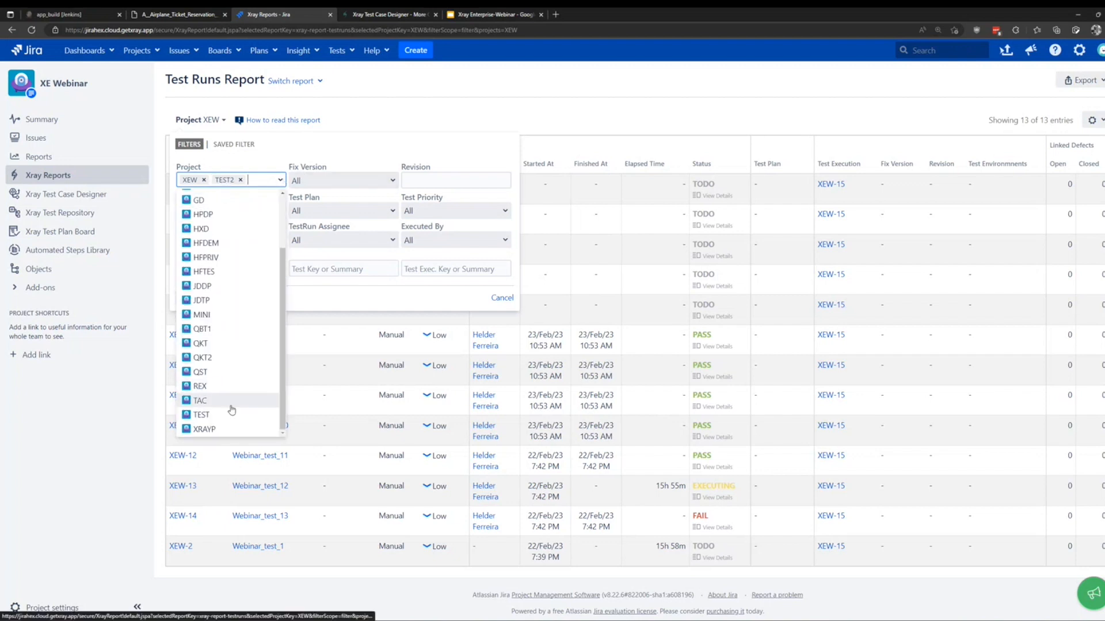
{"action": "left_click", "coordinate": [230, 408]}
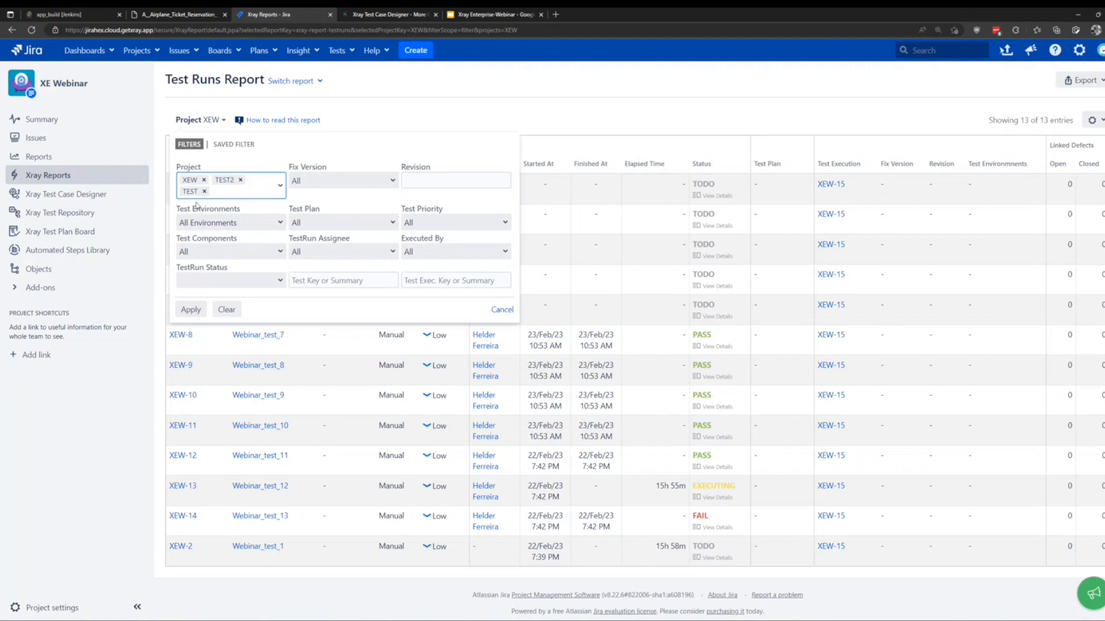
{"action": "left_click", "coordinate": [191, 310]}
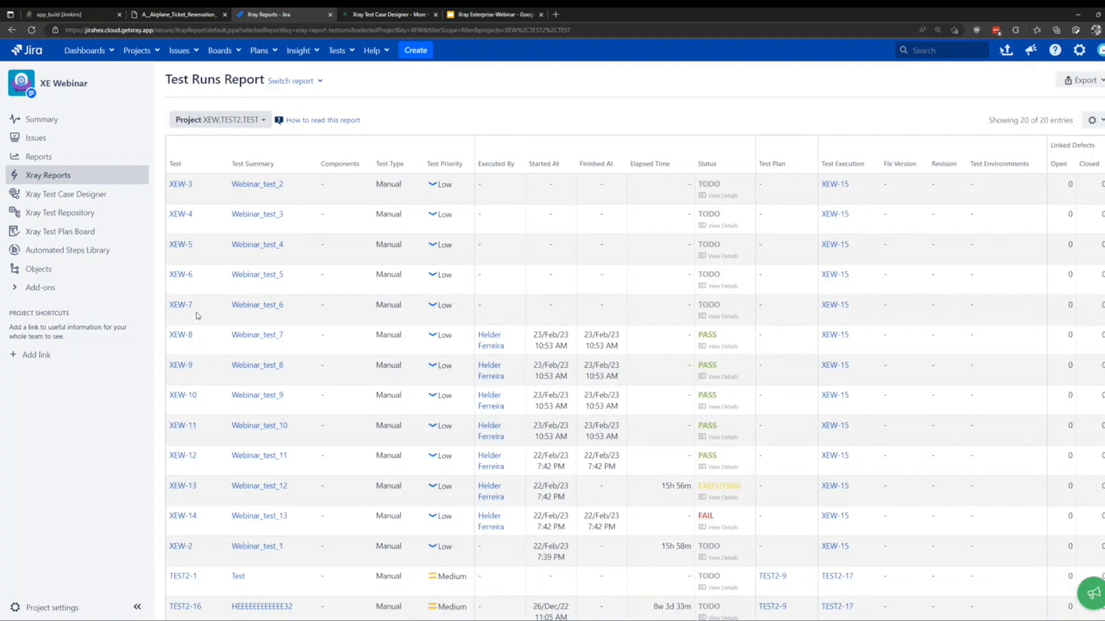
{"action": "scroll", "coordinate": [258, 236], "scroll_direction": "down", "scroll_amount": 5}
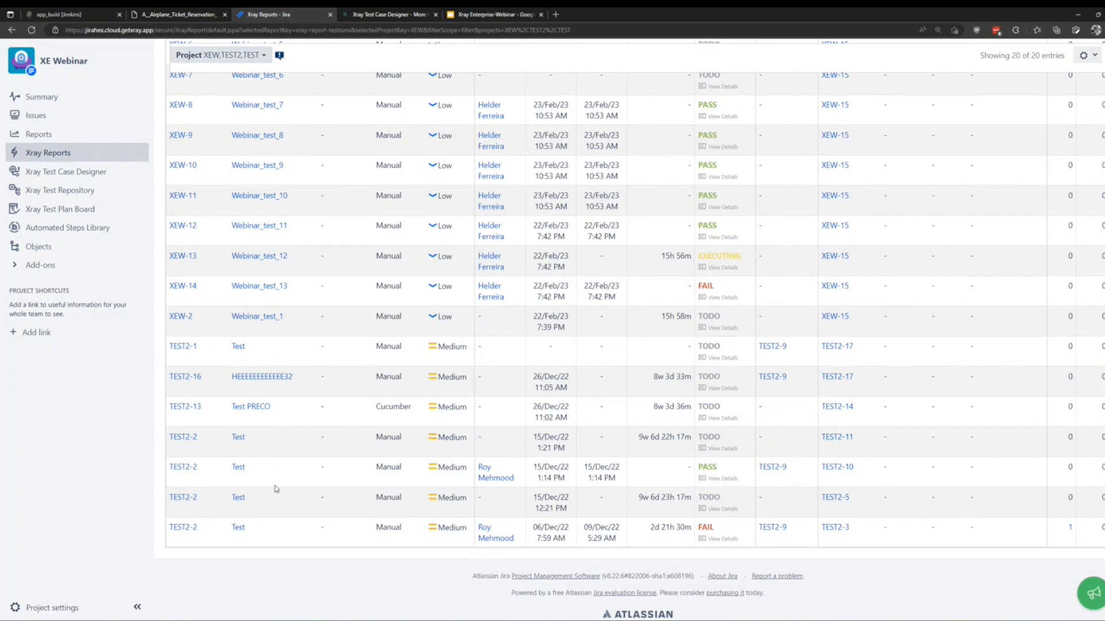
{"action": "scroll", "coordinate": [275, 489], "scroll_direction": "up", "scroll_amount": 5}
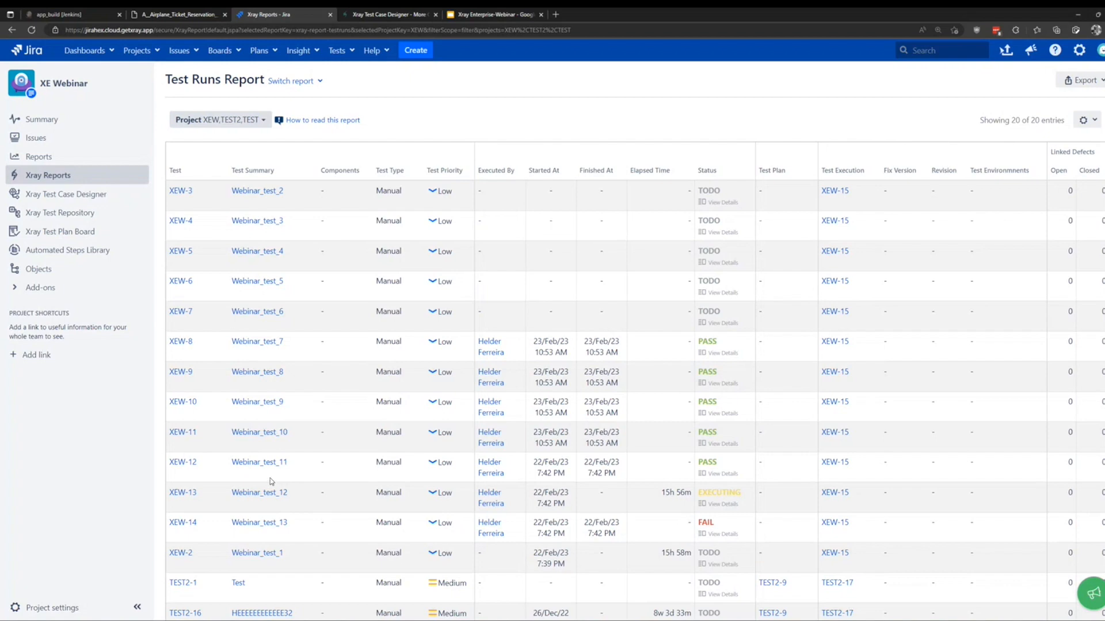
Open XE Webinar's Remote Jobs Trigger settings listing Jenkins configurations App version 1 and 2.
{"action": "left_click", "coordinate": [38, 614]}
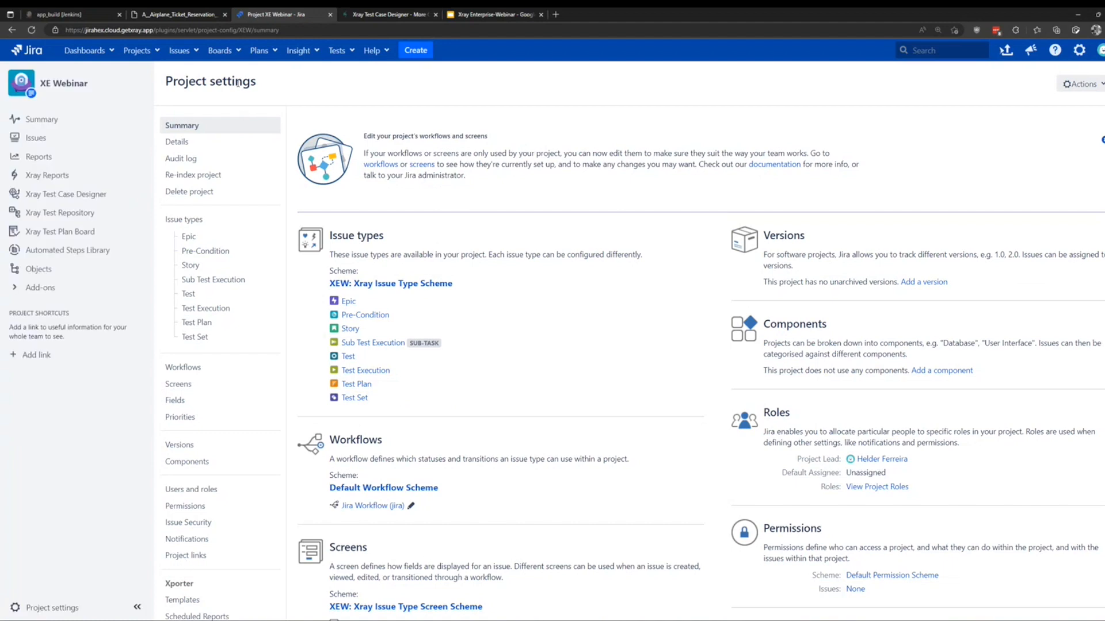
{"action": "scroll", "coordinate": [238, 84], "scroll_direction": "down", "scroll_amount": 5}
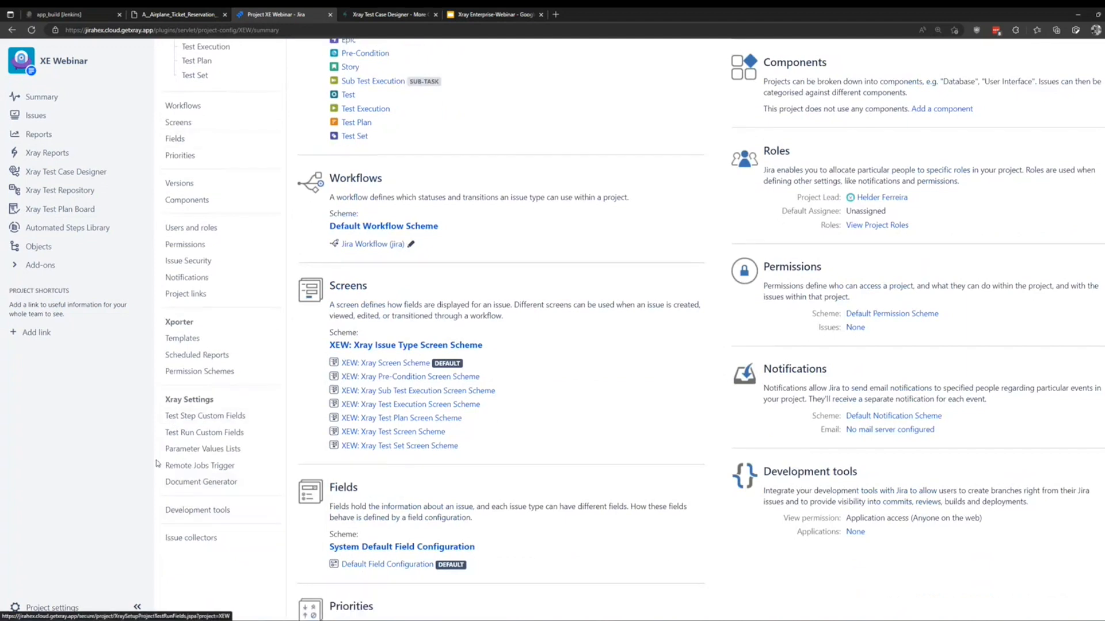
{"action": "left_click", "coordinate": [180, 471]}
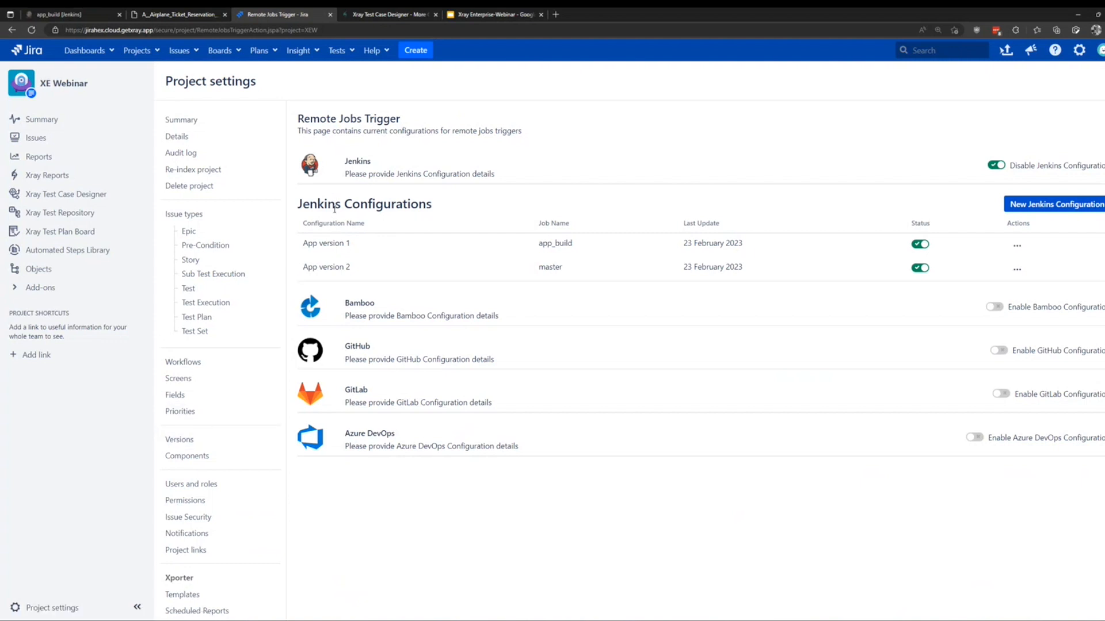
Open the App version 1 Jenkins configuration, cancel without changes, and go to the issues list.
{"action": "left_click", "coordinate": [1016, 246]}
{"action": "left_click", "coordinate": [996, 271]}
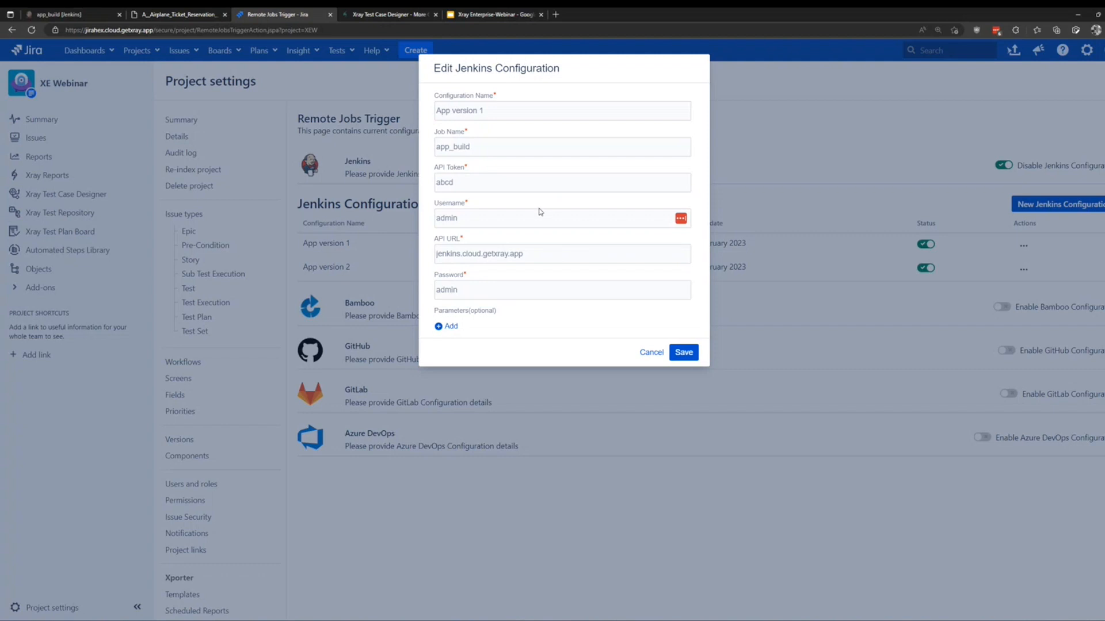
{"action": "left_click", "coordinate": [656, 354]}
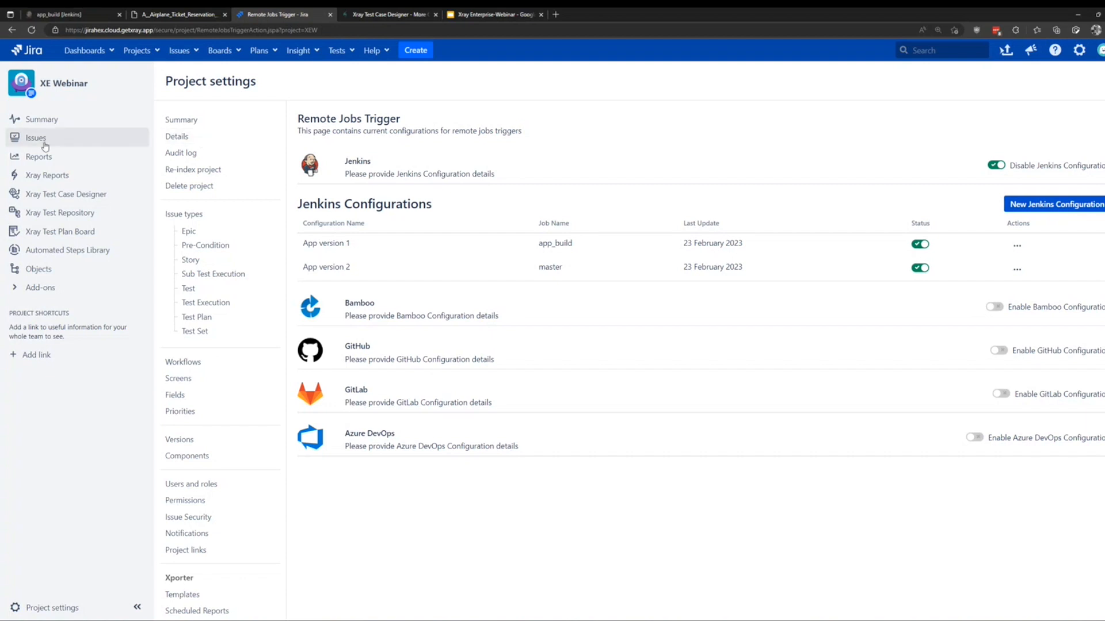
{"action": "left_click", "coordinate": [68, 145]}
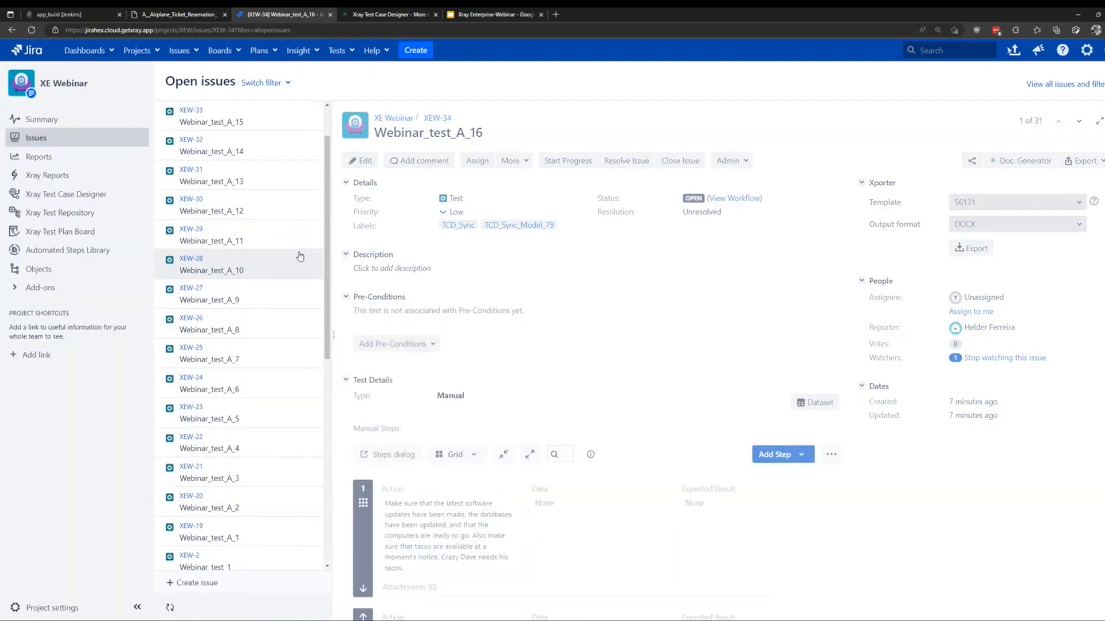
Trigger an App version 1 Jenkins build from the Webinar_test_1 ad-hoc execution.
{"action": "scroll", "coordinate": [297, 247], "scroll_direction": "down", "scroll_amount": 7}
{"action": "left_click", "coordinate": [251, 233]}
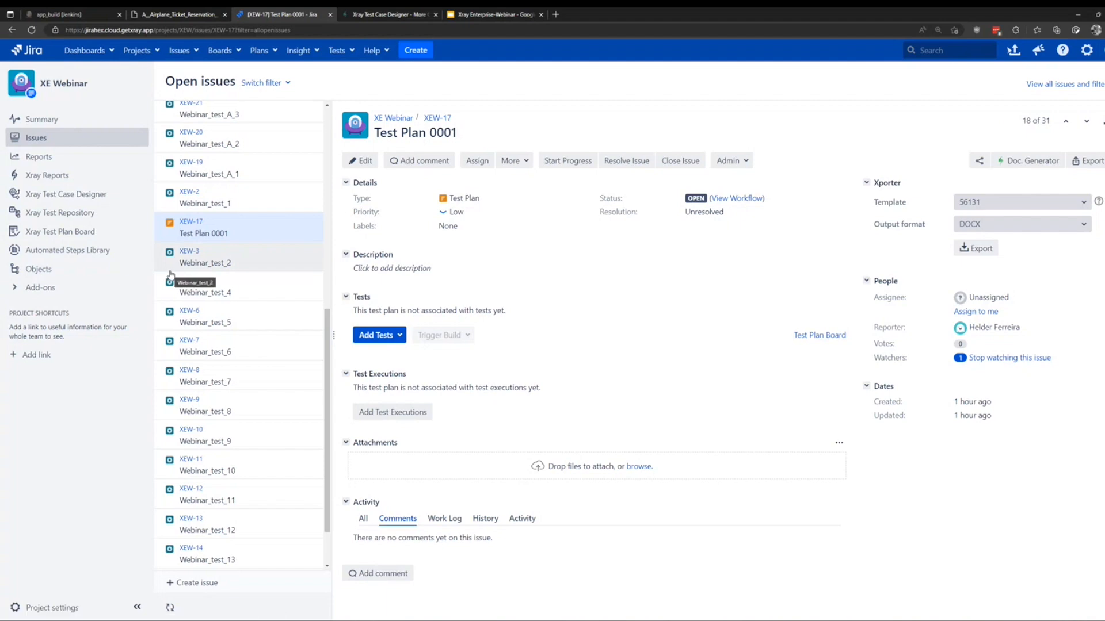
{"action": "scroll", "coordinate": [170, 275], "scroll_direction": "down", "scroll_amount": 1}
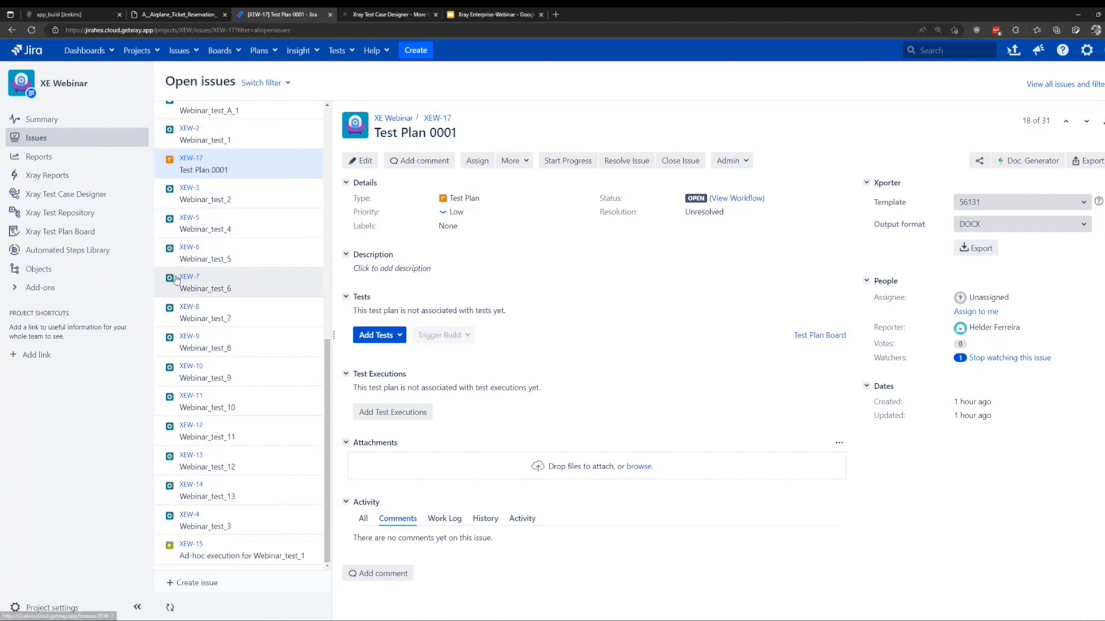
{"action": "left_click", "coordinate": [248, 551]}
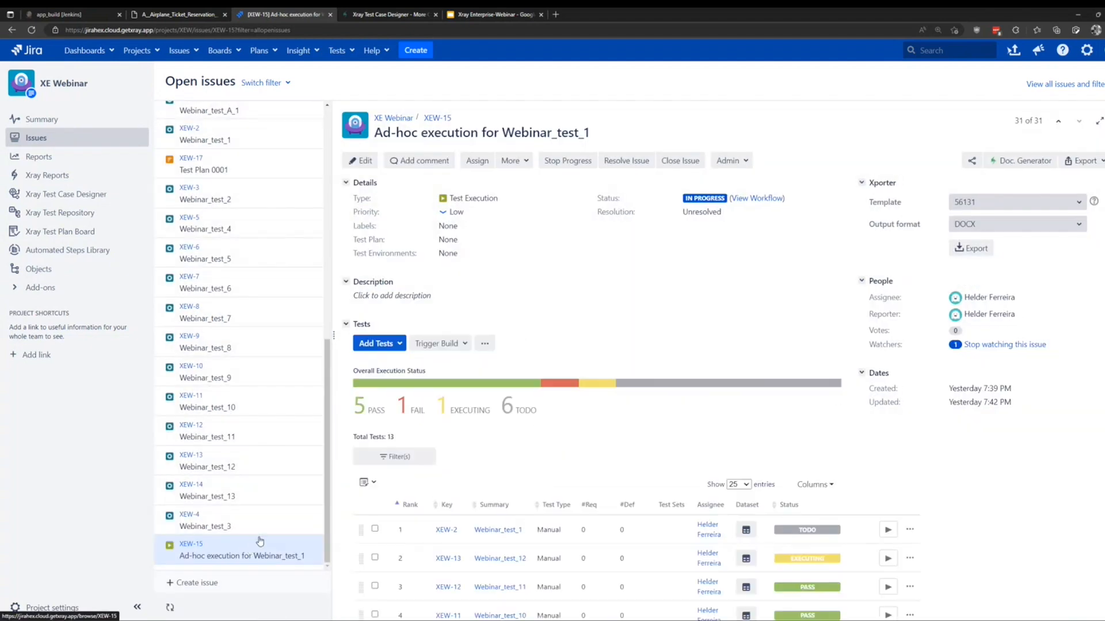
{"action": "left_click", "coordinate": [467, 344]}
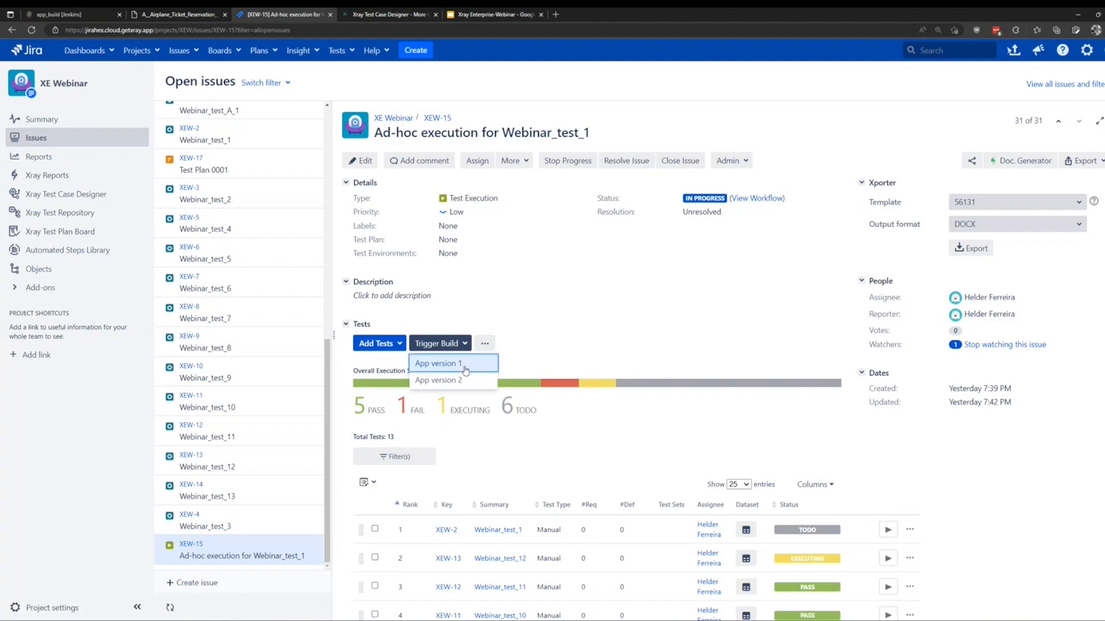
{"action": "left_click", "coordinate": [464, 369]}
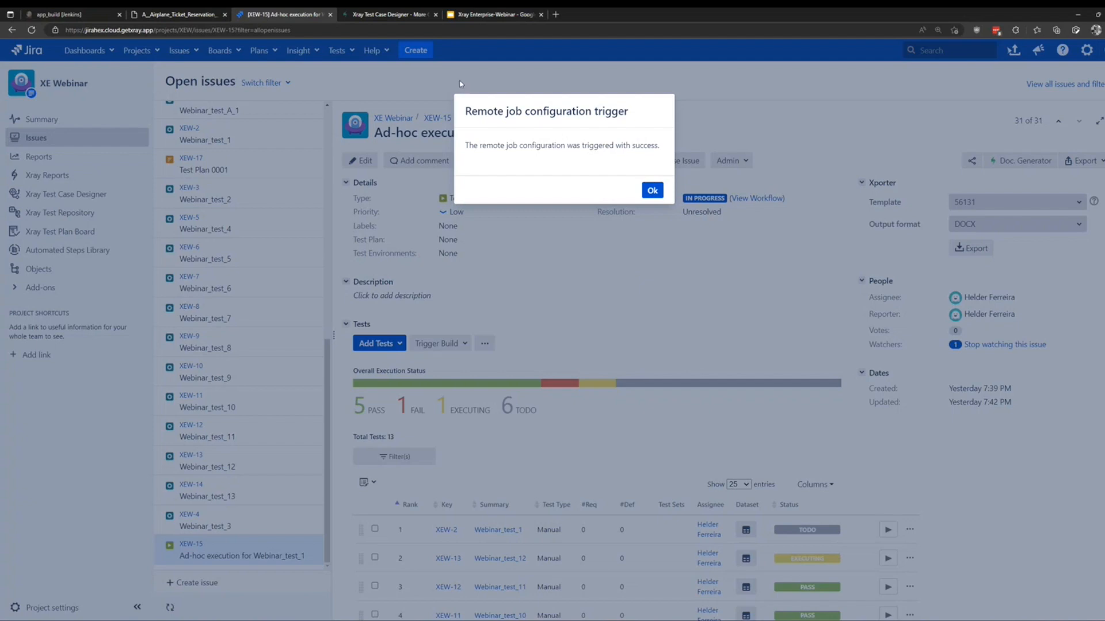
{"action": "left_click", "coordinate": [652, 190]}
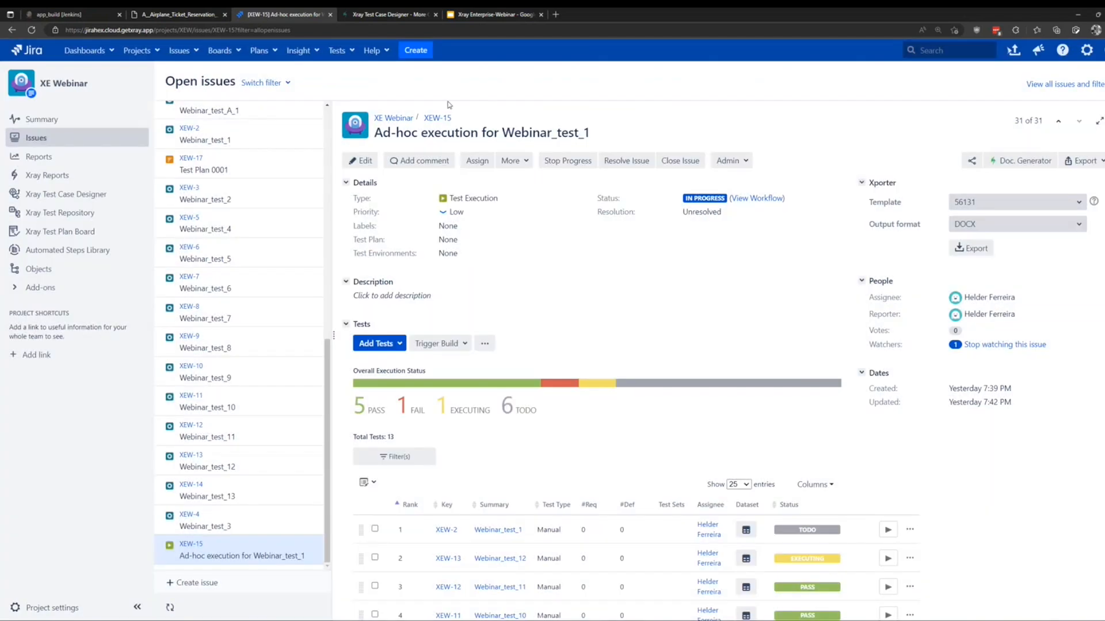
Refresh the Jenkins app_build page and sign in with the Jenkins username and password.
{"action": "left_click", "coordinate": [85, 17]}
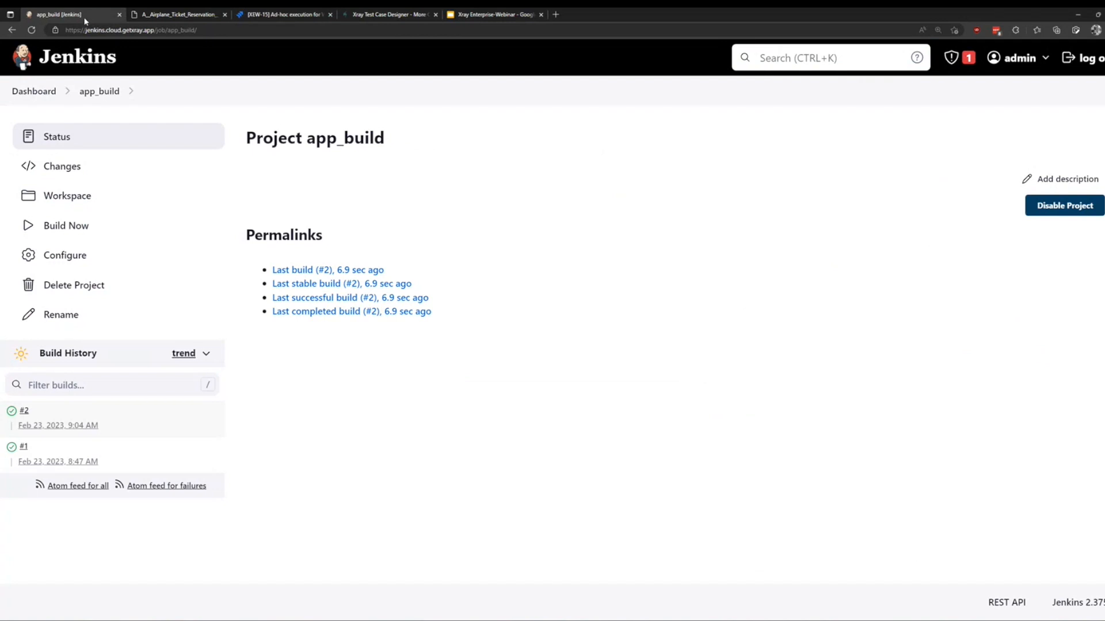
{"action": "left_click", "coordinate": [32, 30]}
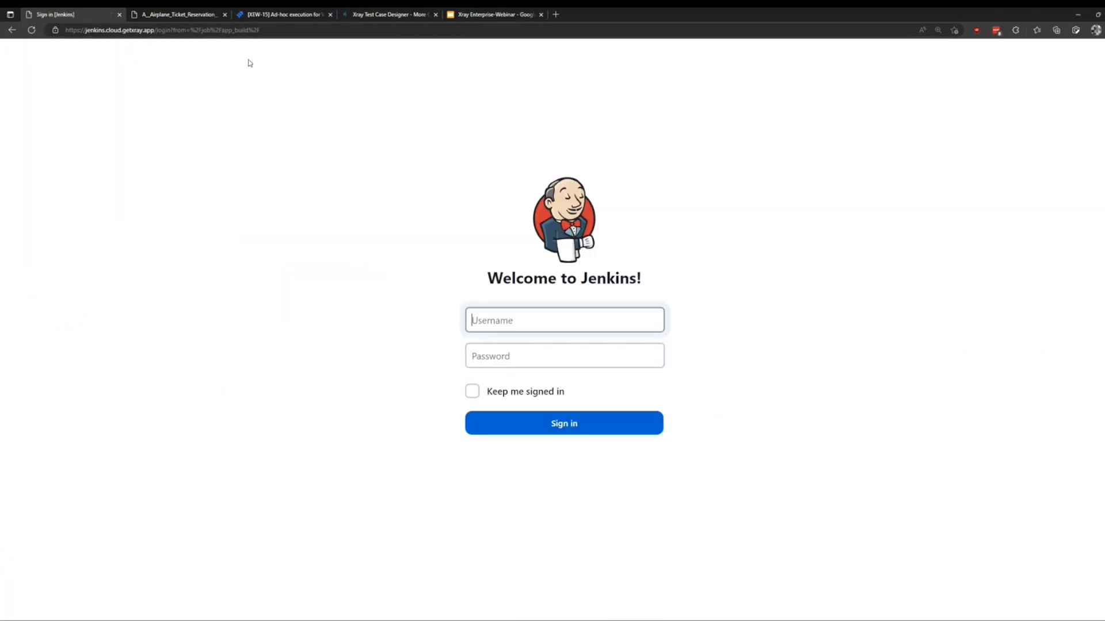
{"action": "left_click", "coordinate": [555, 429]}
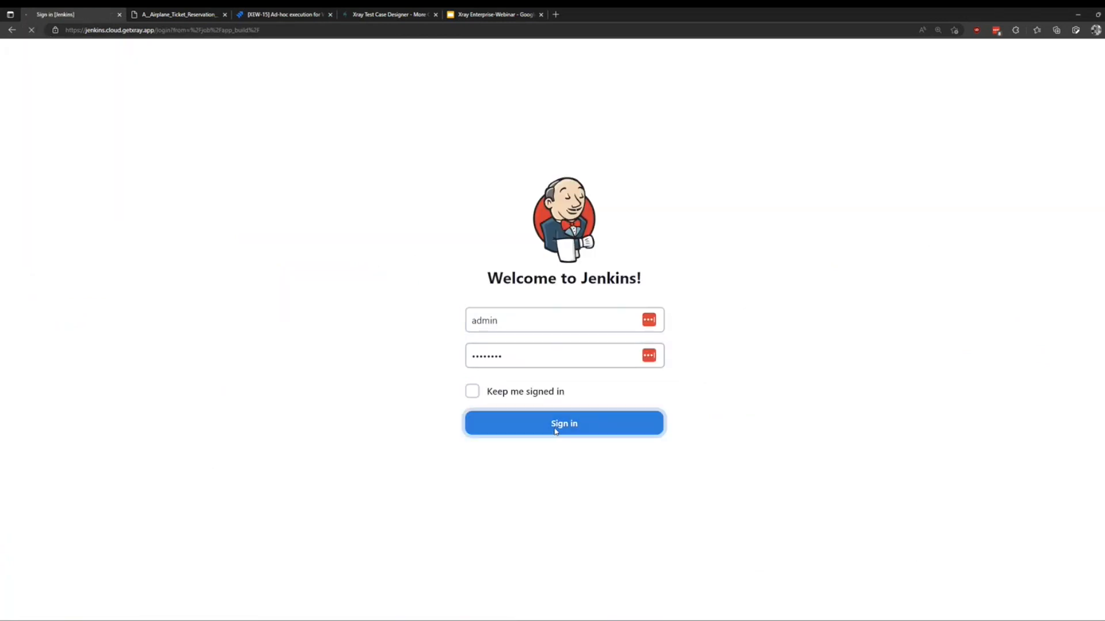
{"action": "left_click_drag", "start_coordinate": [514, 331], "coordinate": [392, 329]}
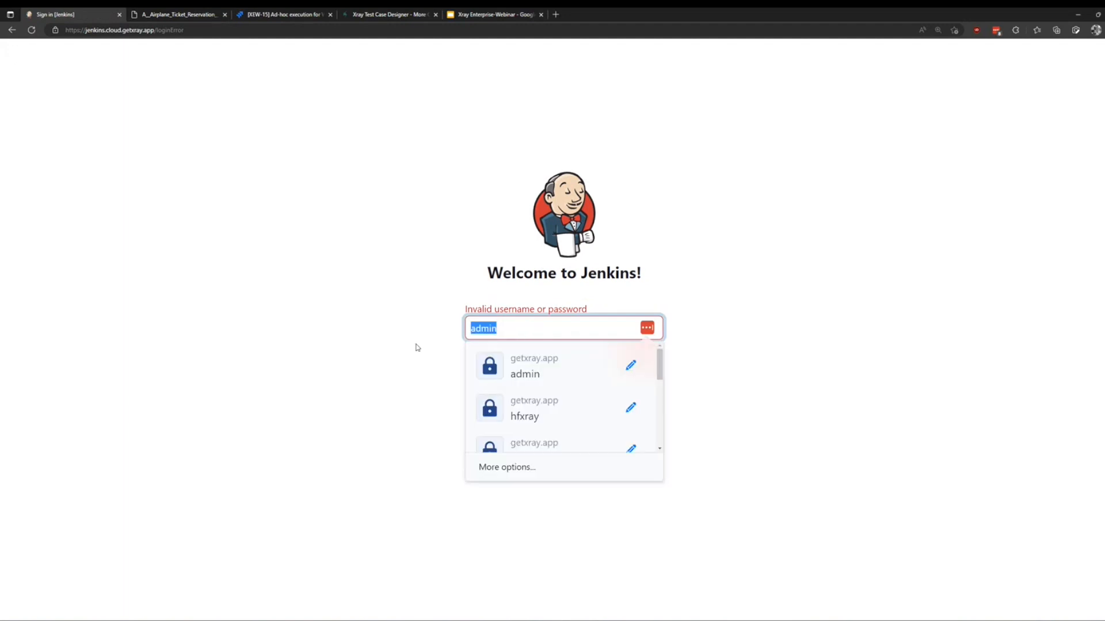
{"action": "type", "text": "admin"}
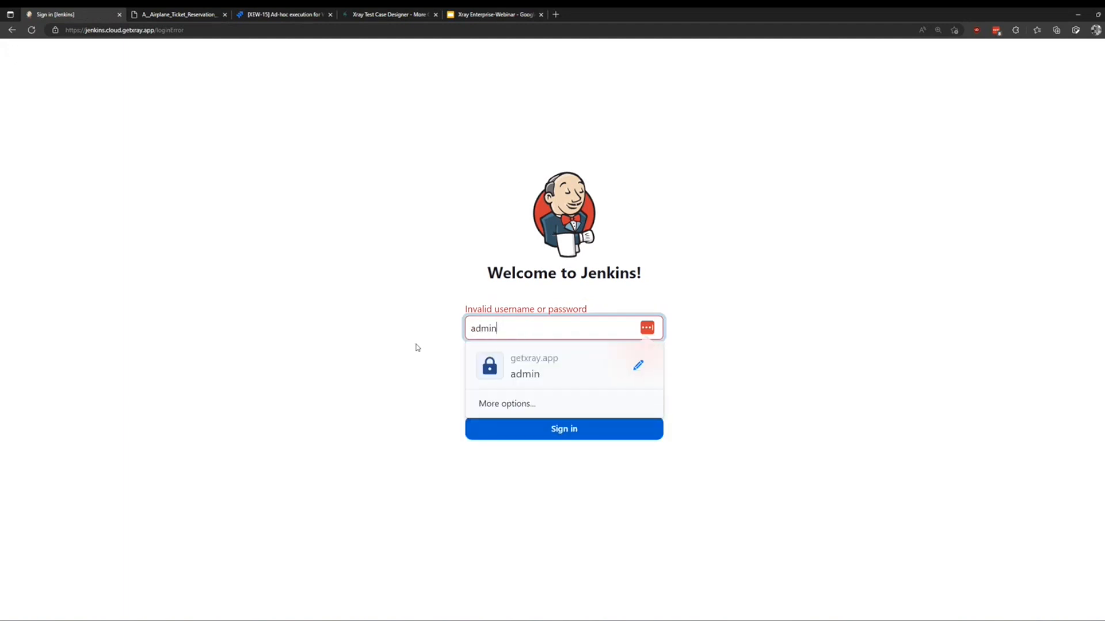
{"action": "key", "text": "Tab"}
{"action": "type", "text": "admin"}
{"action": "key", "text": "Return"}
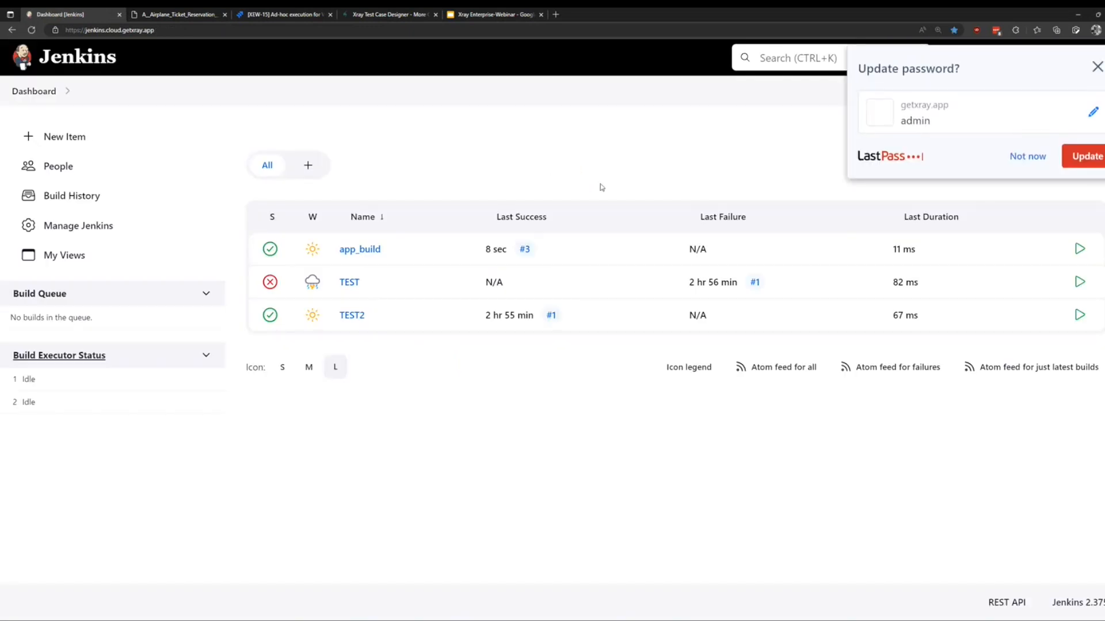
Open app_build to confirm the new build #3, dismiss the LastPass prompt, and return to Jira.
{"action": "left_click", "coordinate": [364, 249]}
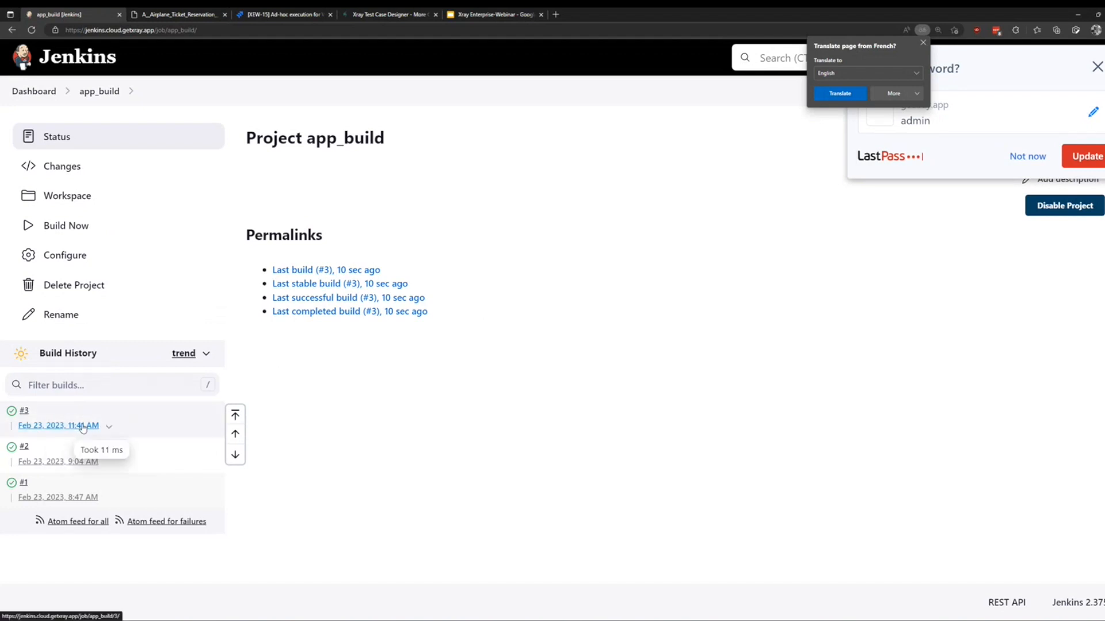
{"action": "left_click", "coordinate": [1097, 67]}
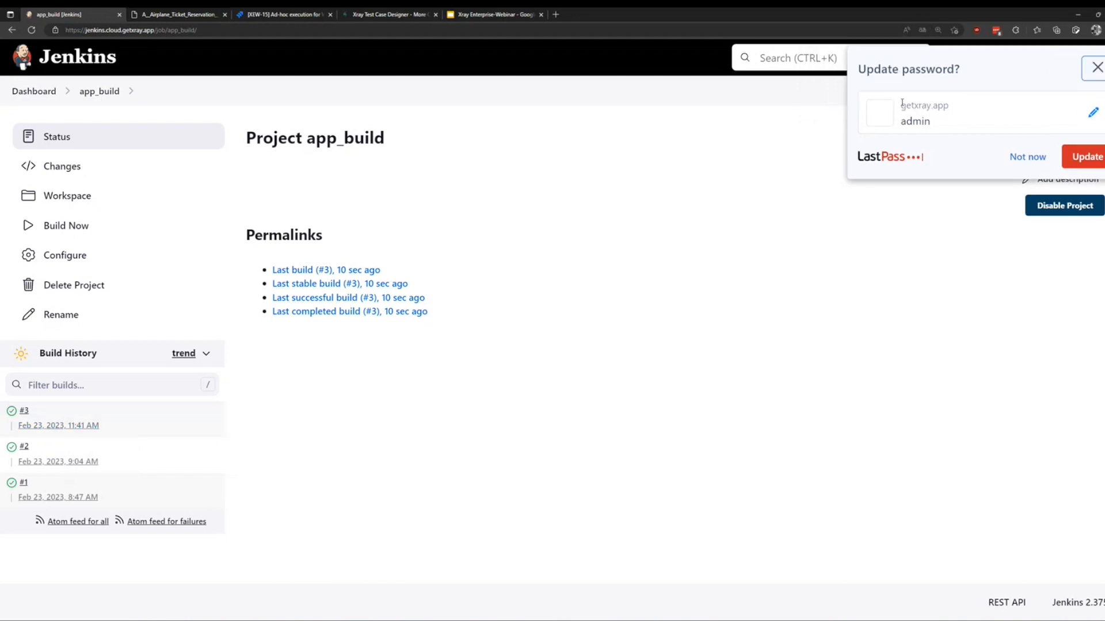
{"action": "left_click", "coordinate": [267, 15]}
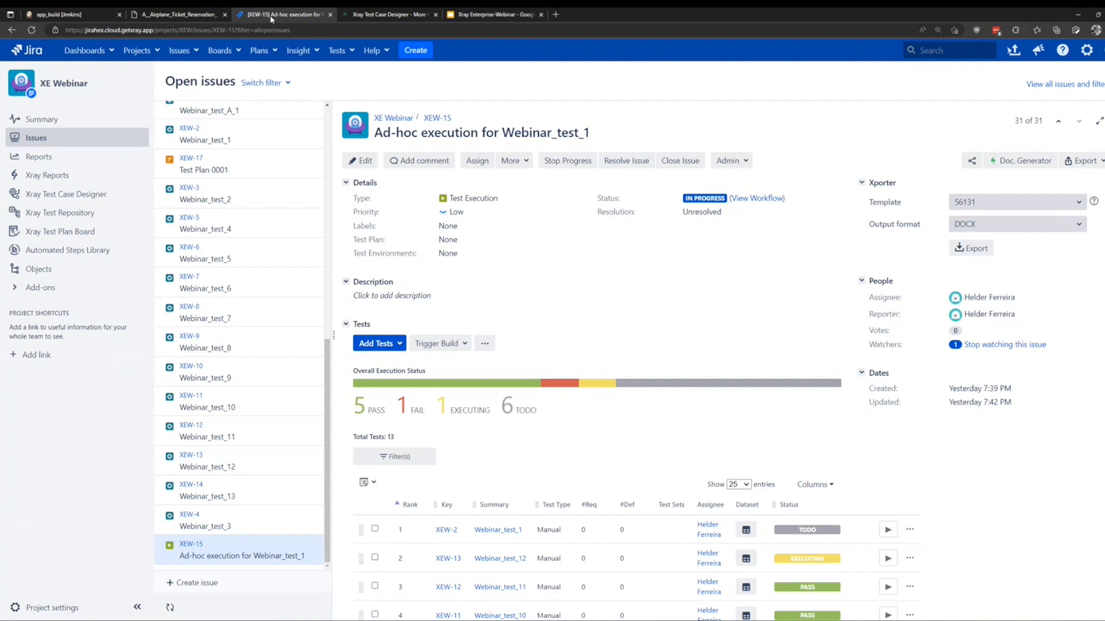
Switch to the Xray Enterprise-Webinar deck and present its Xray Enterprise Demo slide full screen.
{"action": "mouse_move", "coordinate": [471, 16]}
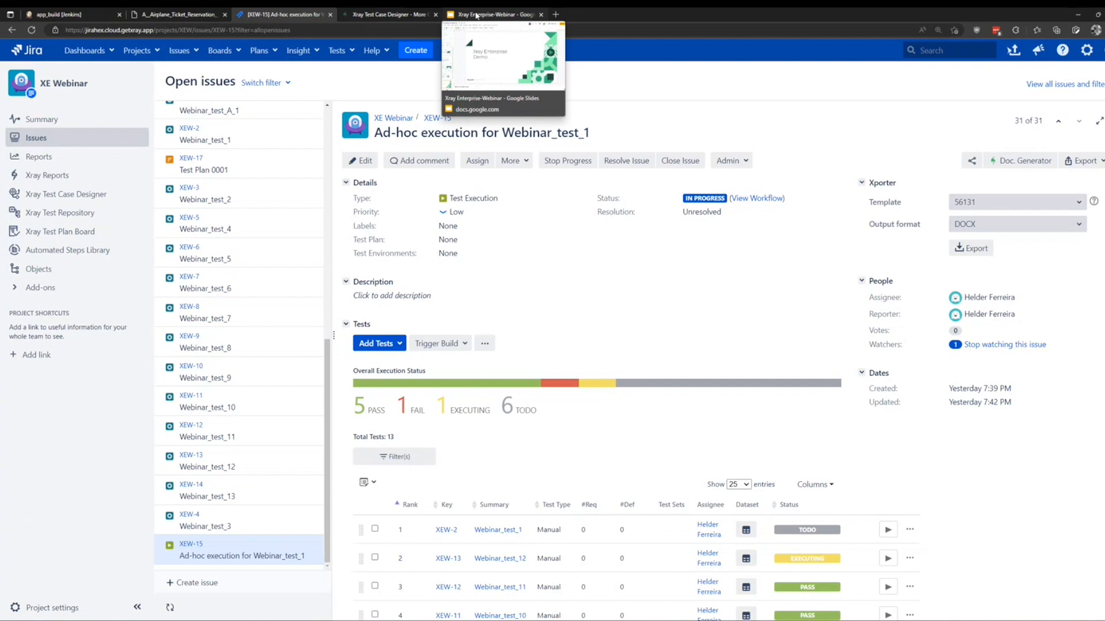
{"action": "left_click", "coordinate": [476, 16]}
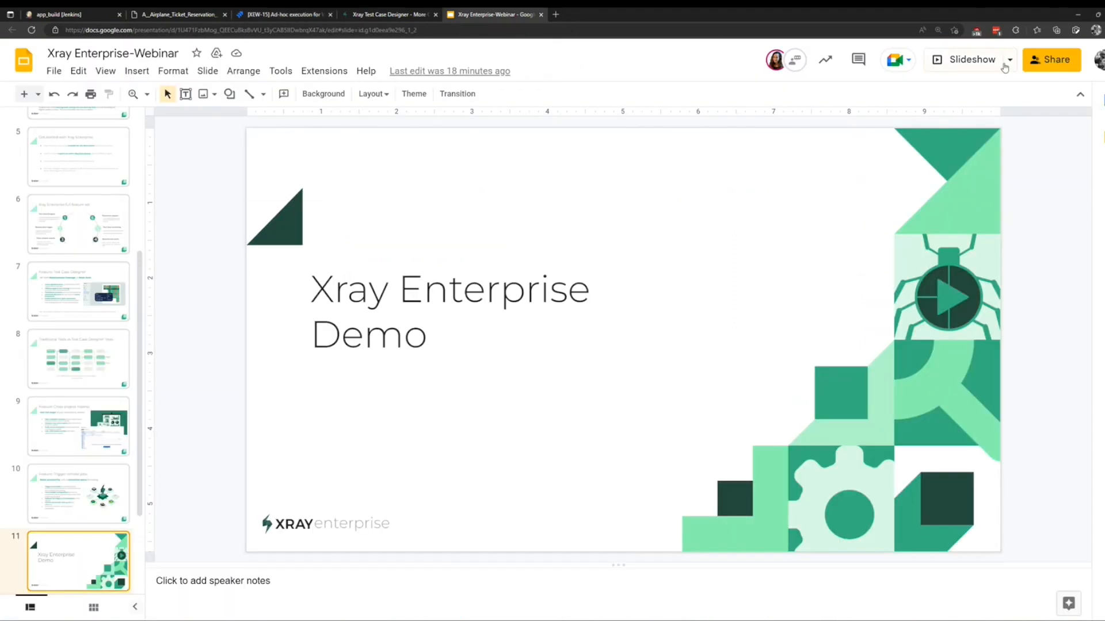
{"action": "left_click", "coordinate": [973, 59]}
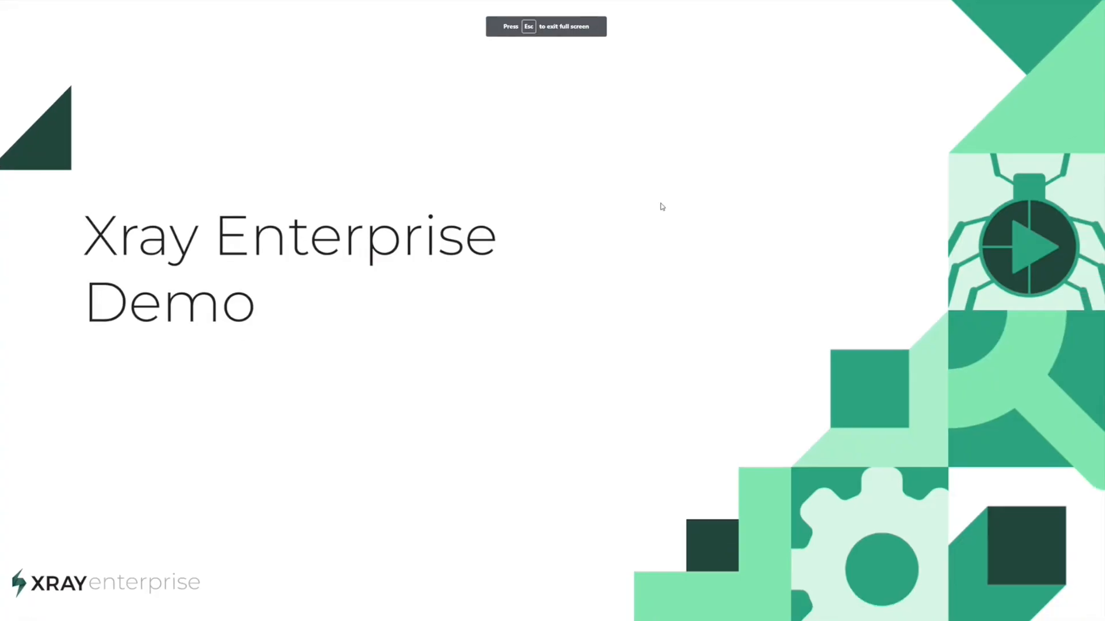